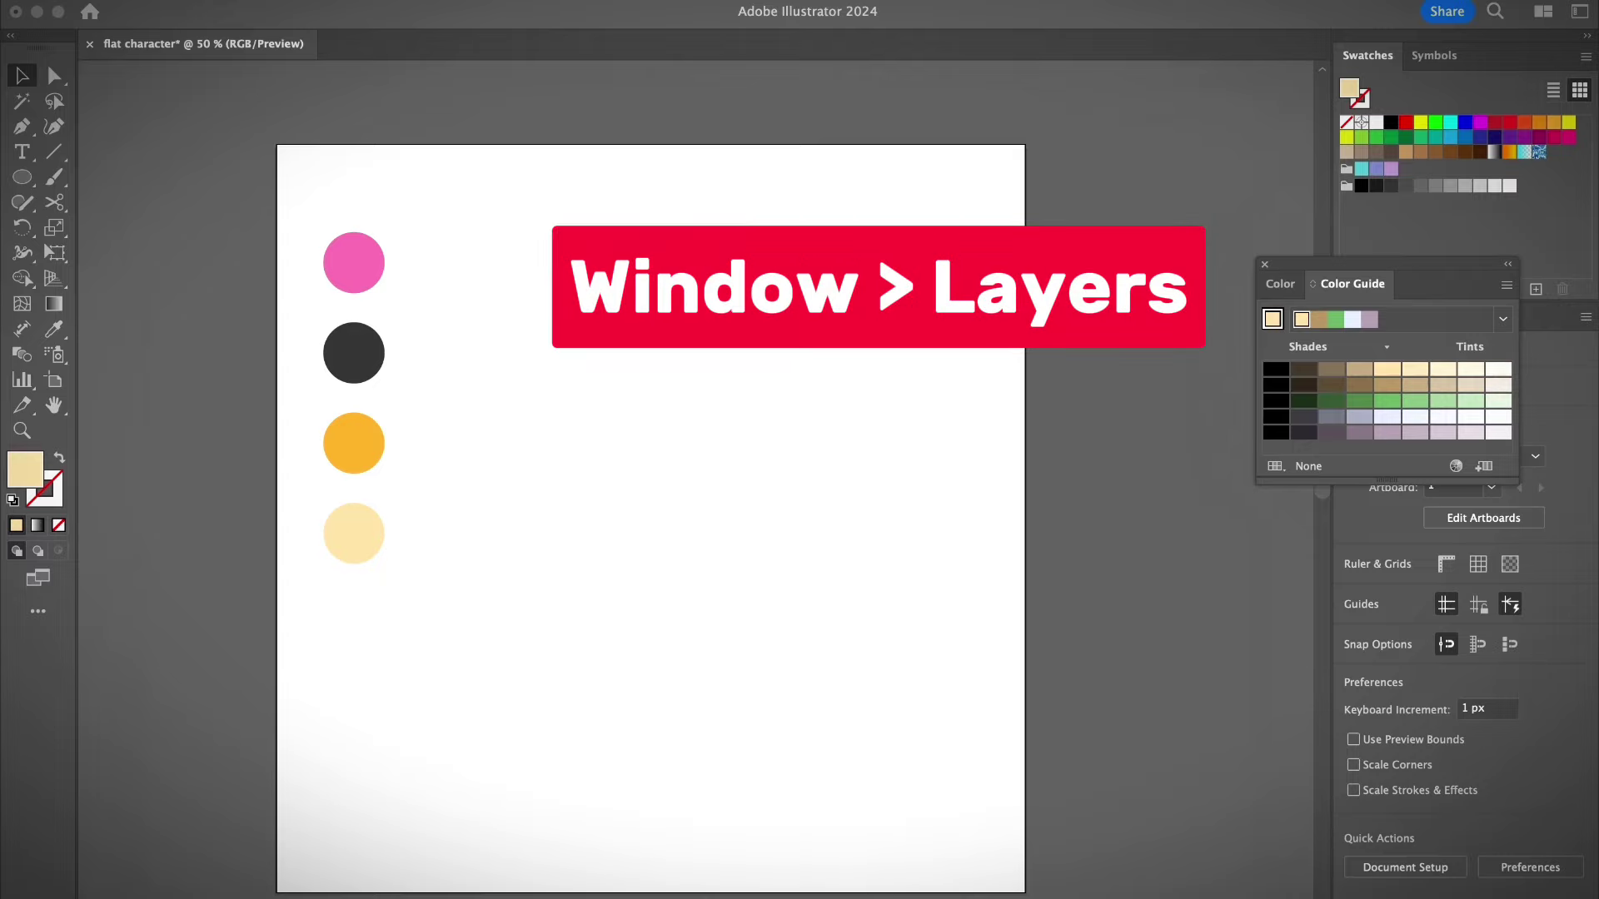
- Show the document's layers, add a new layer and name it "face"
key("F7")
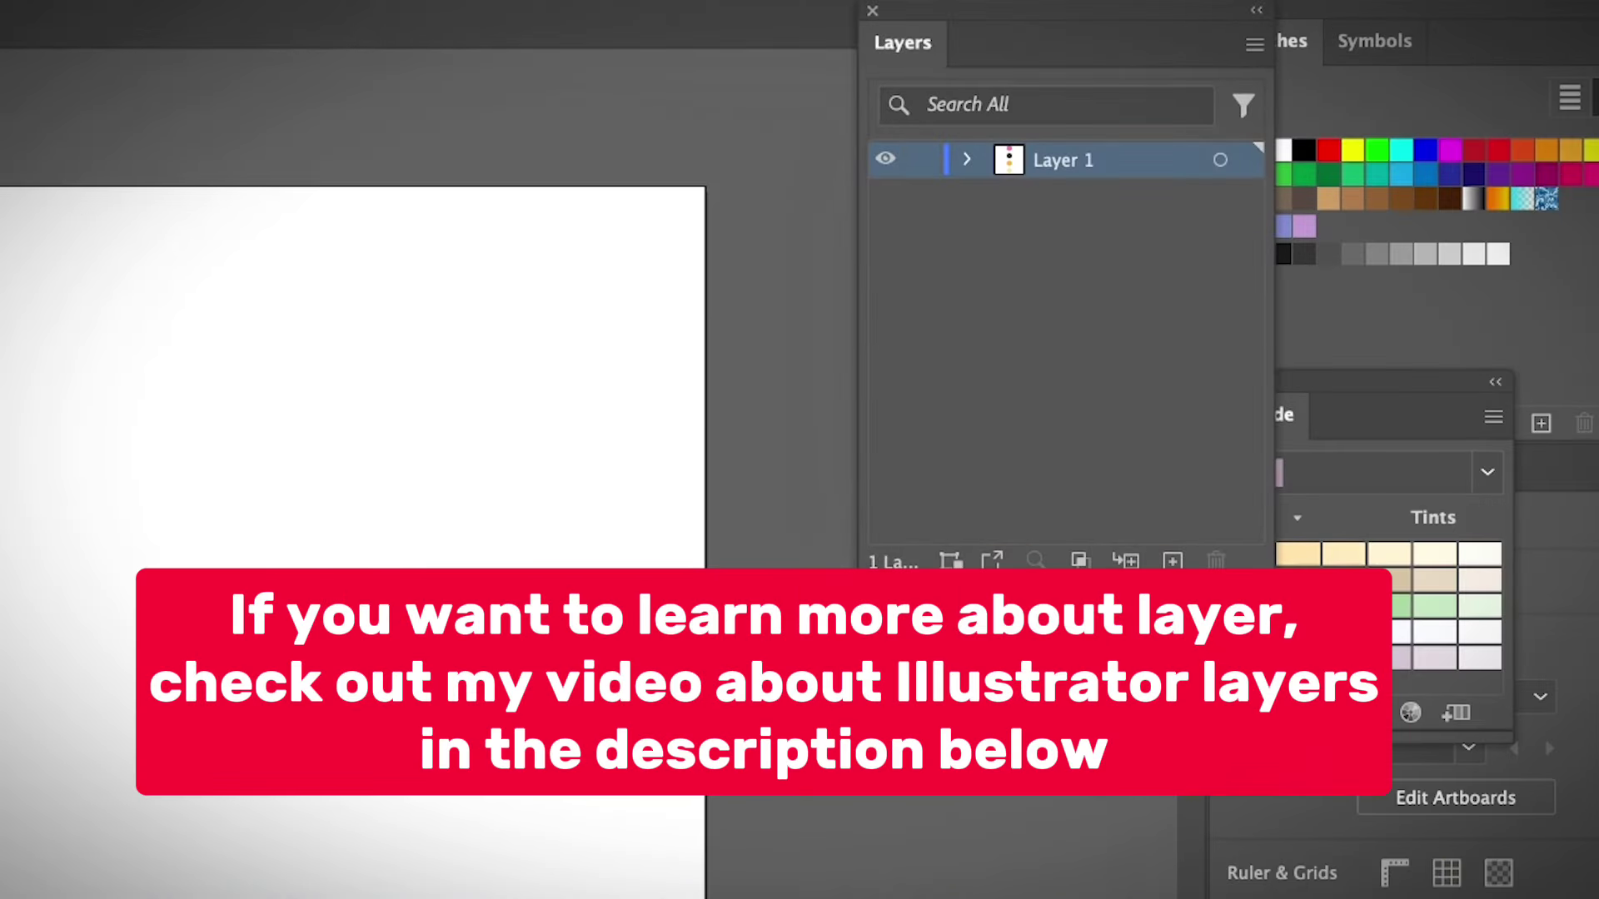
left_click(1172, 560)
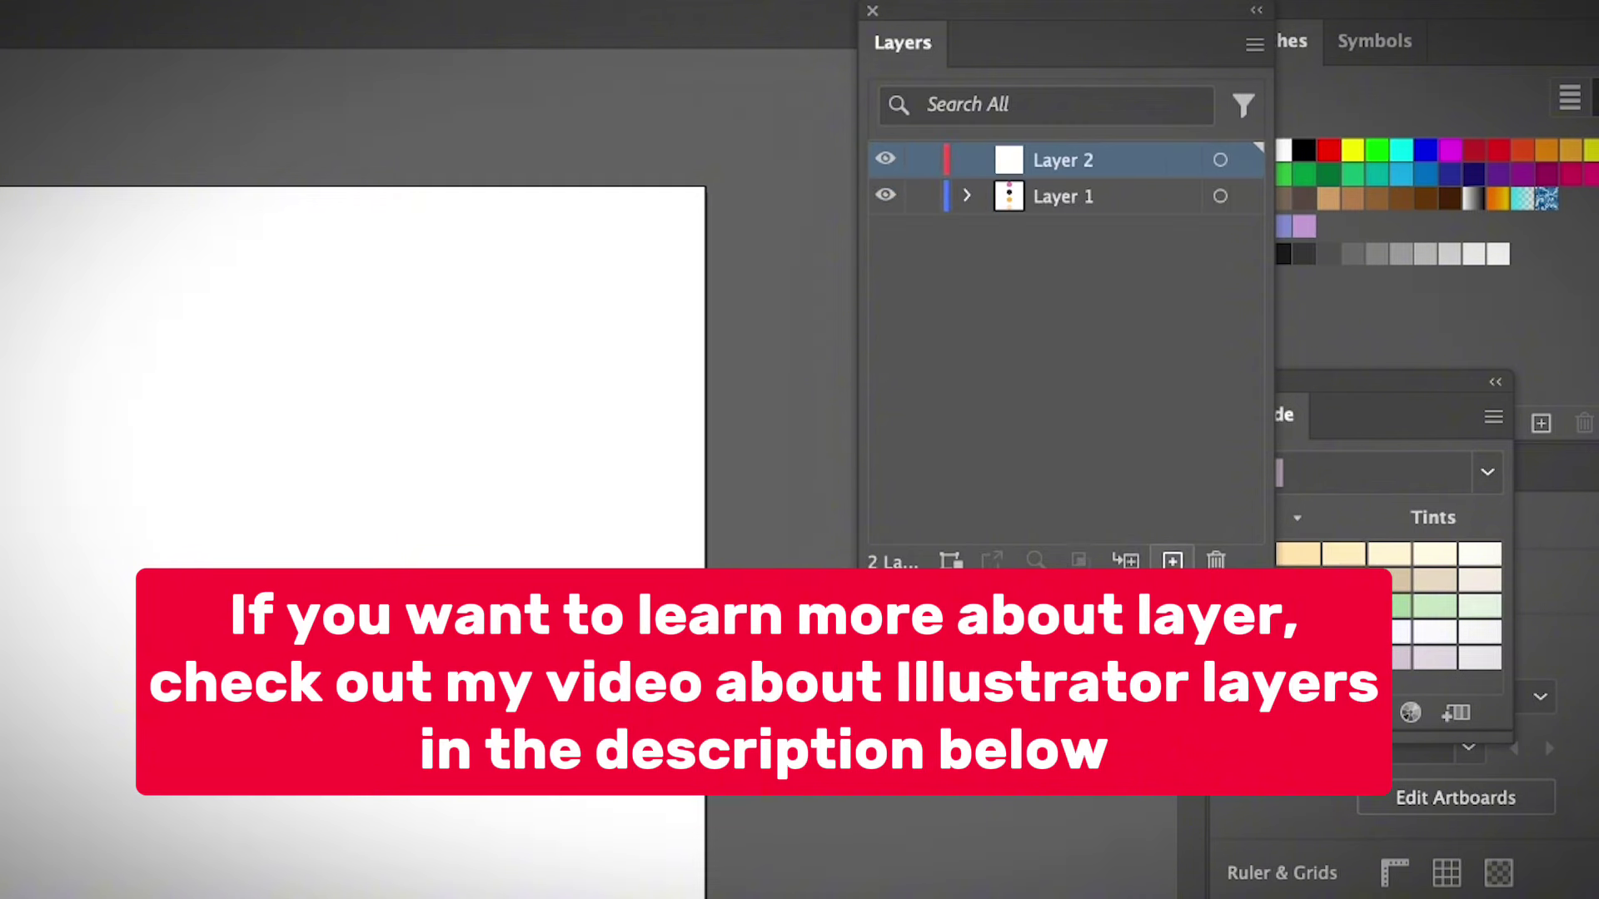
double_click(1070, 159)
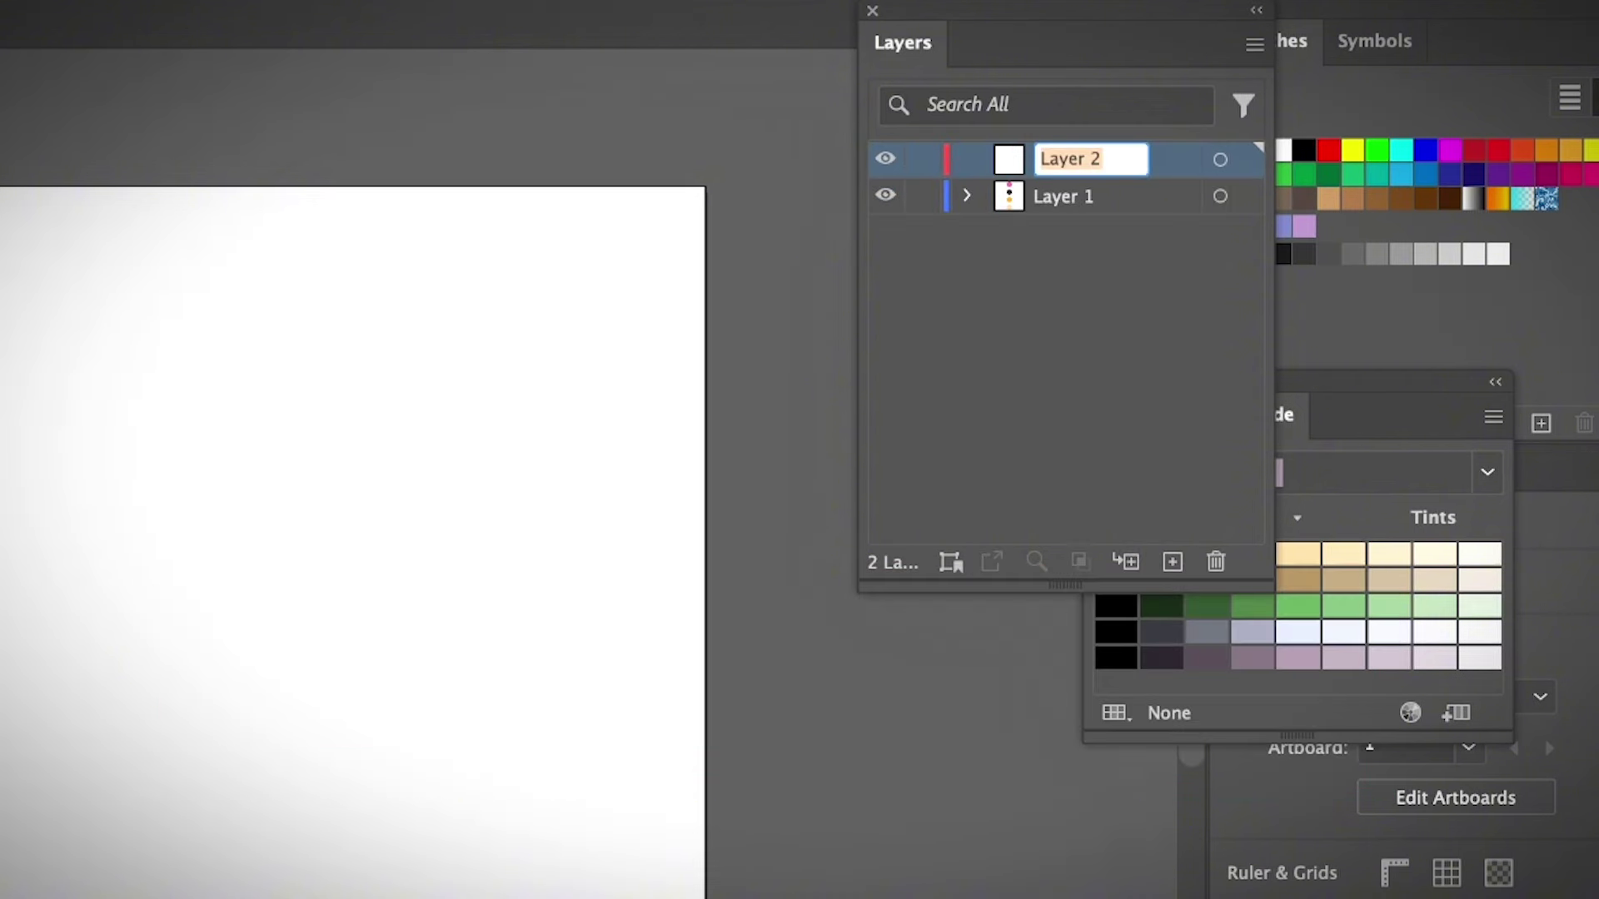
type("face")
key("Return")
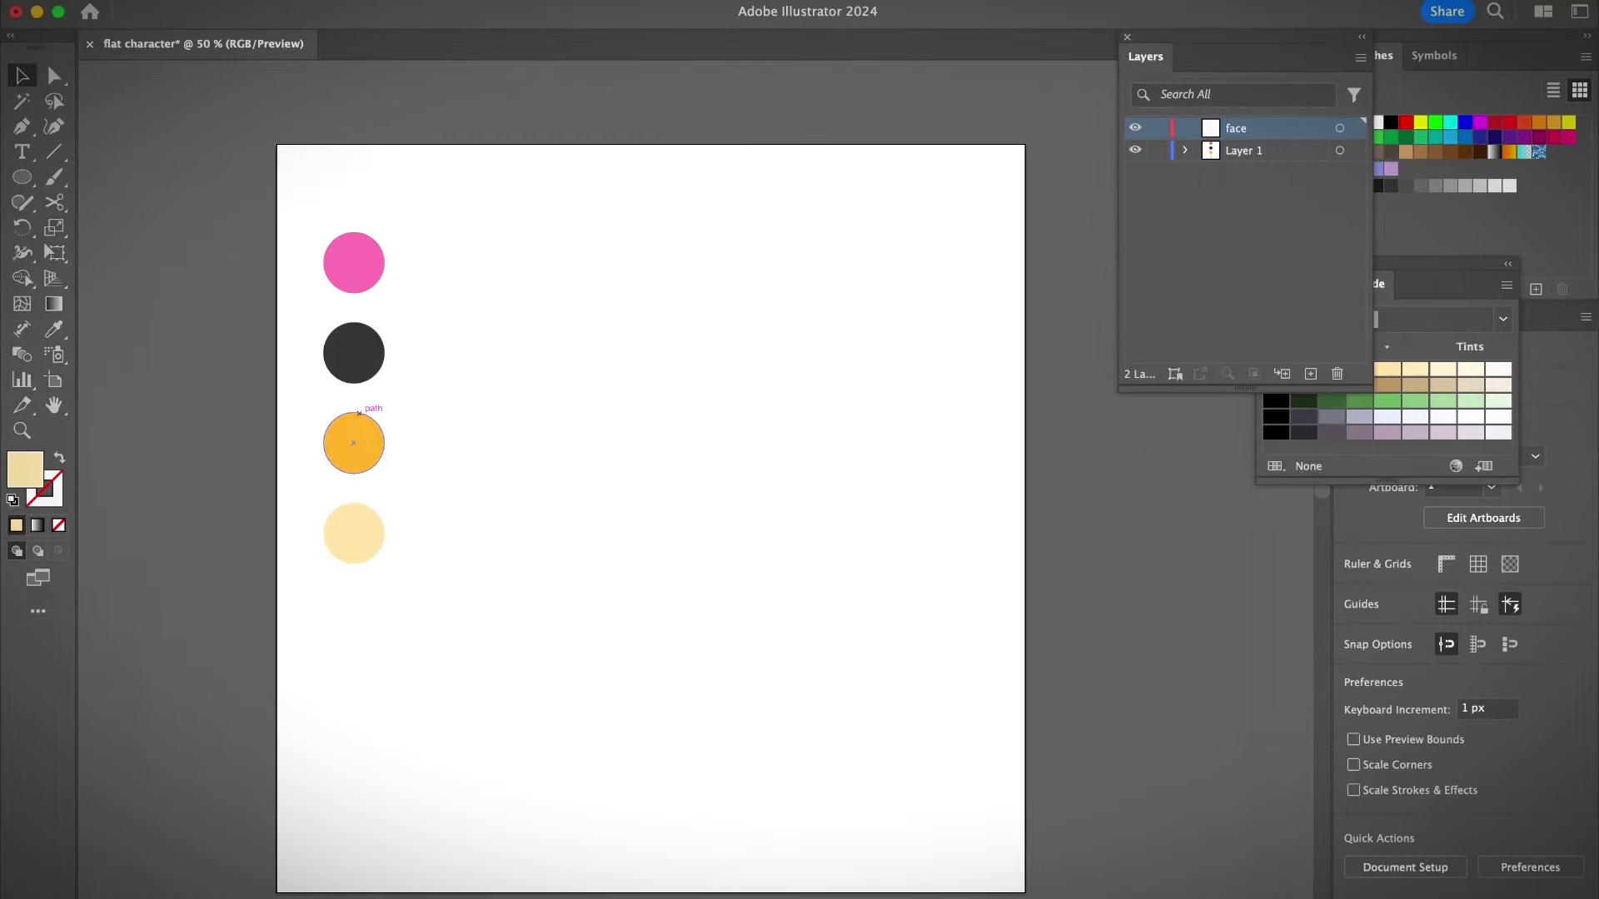
- Draw a circle beside the palette circles and fill it with the pink sampled from the palette
left_click(22, 177)
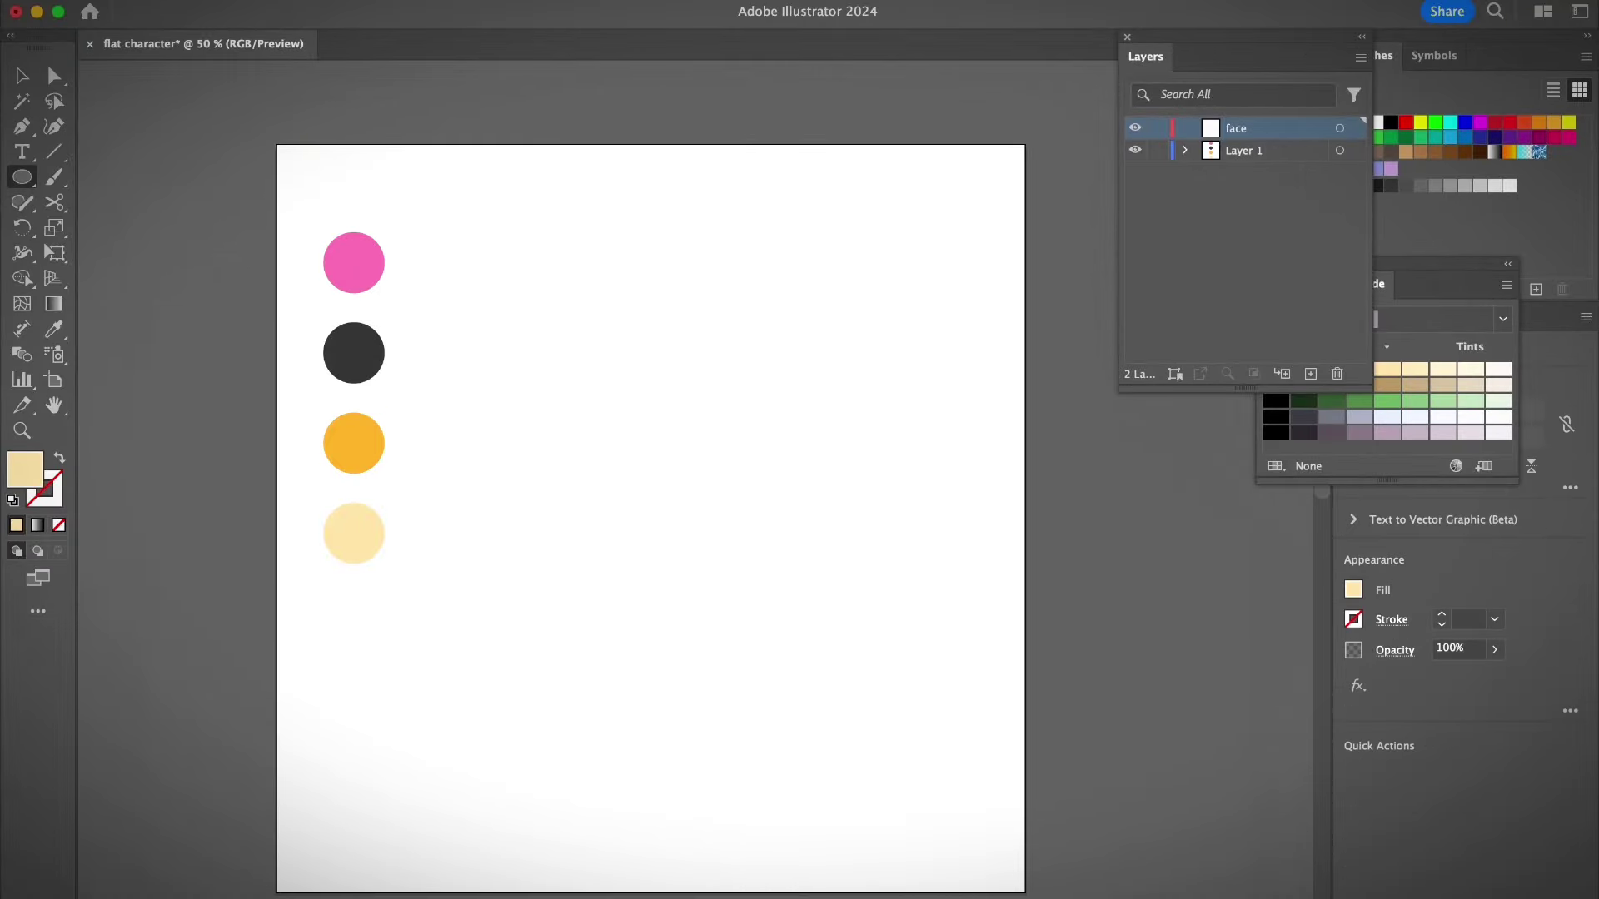
left_click_drag(648, 371, 804, 522)
left_click_drag(1051, 545, 1051, 545)
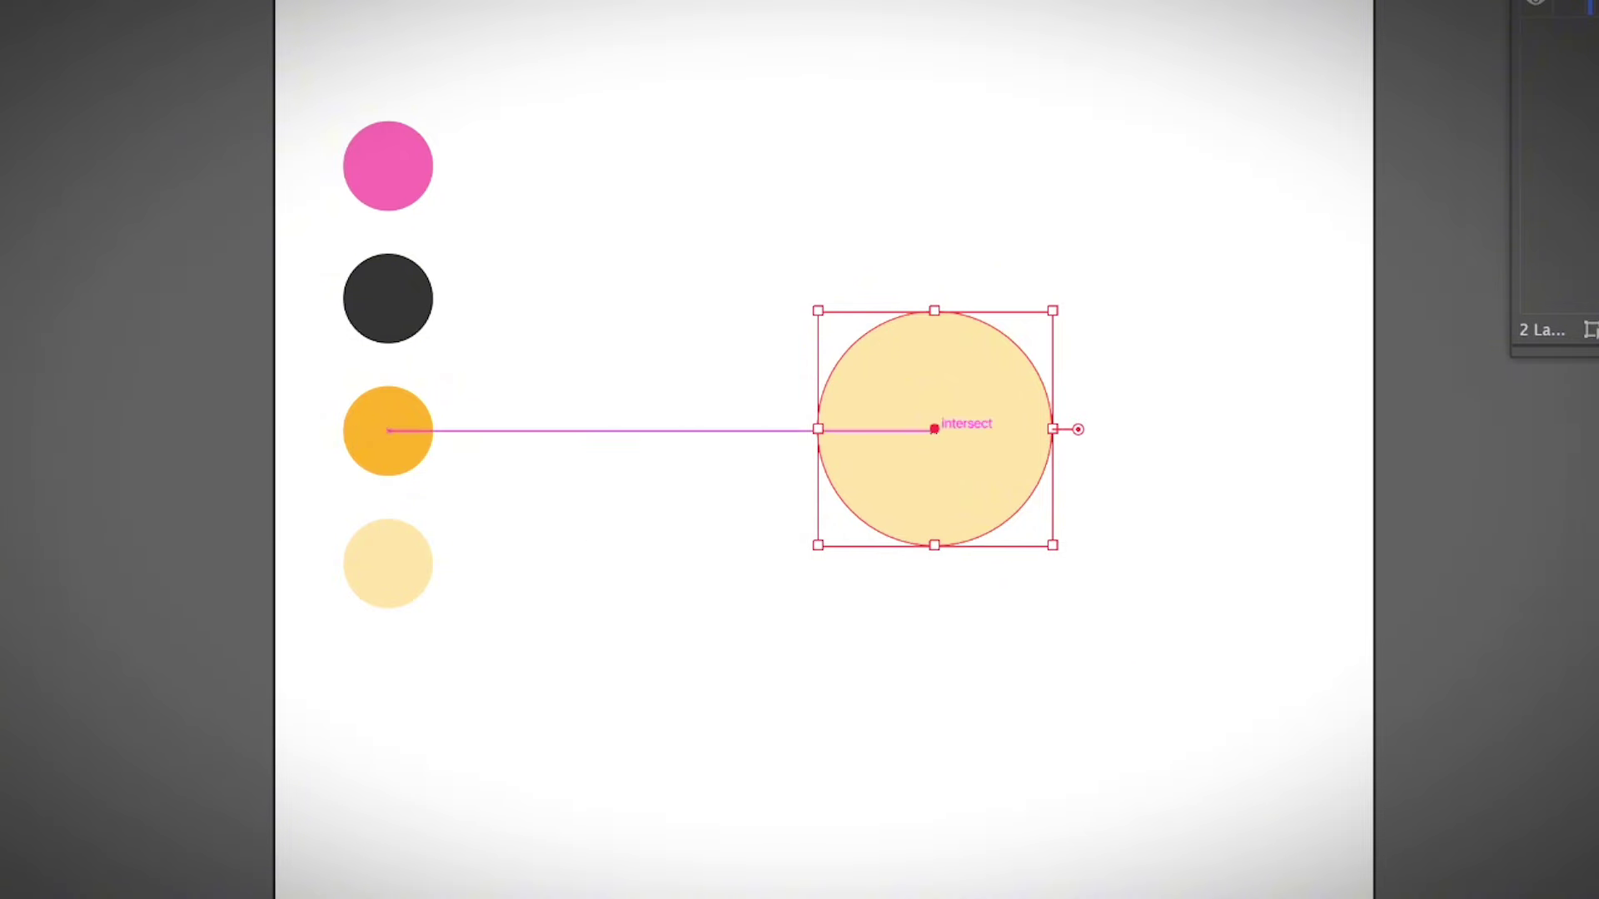
key("i")
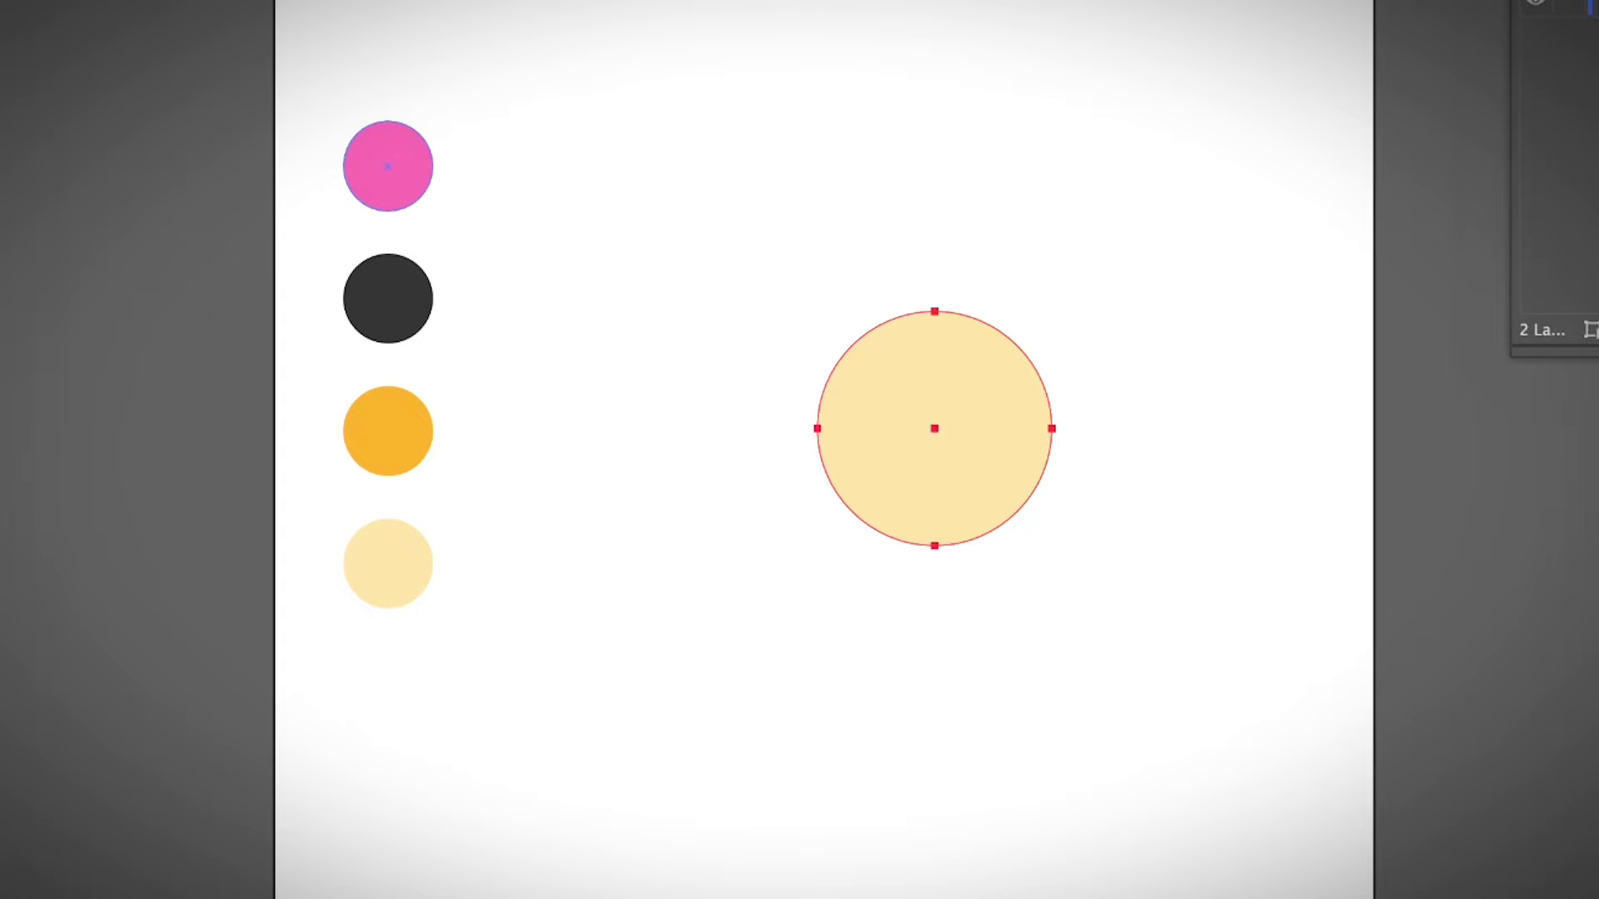
left_click(388, 165)
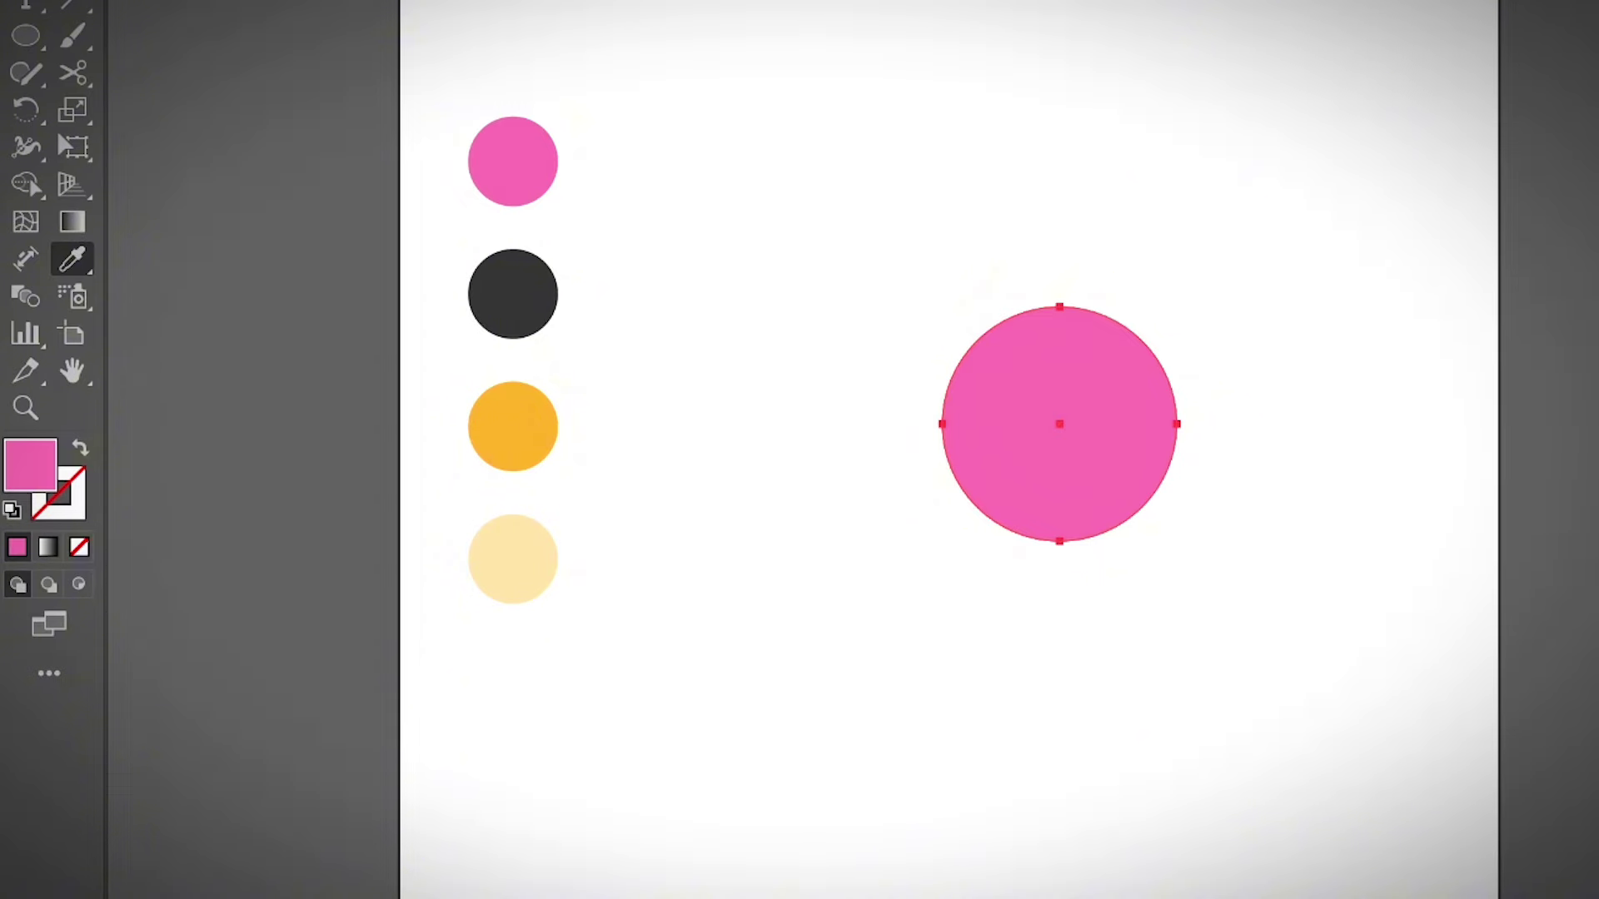
- Move the large pink circle slightly closer to the palette and deselect it
key("v")
key("ctrl+shift+a")
left_click_drag(1157, 428, 1080, 429)
key("ctrl+shift+a")
- Draw a pink upright rectangle beside the large circle with the Rectangle tool
left_click(25, 35)
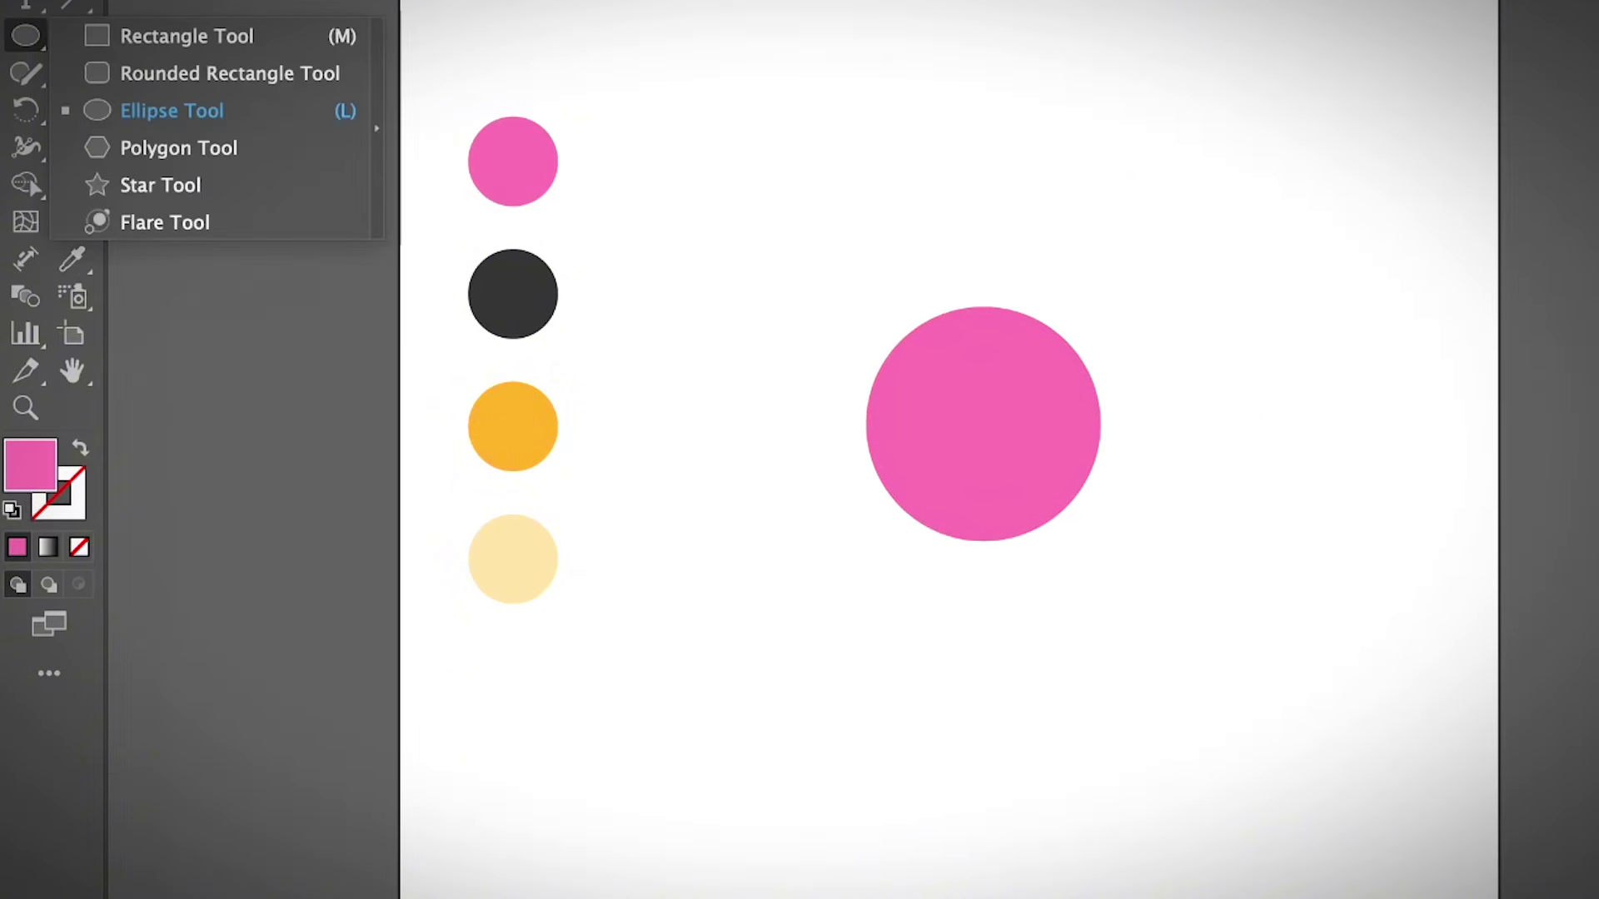
left_click(187, 36)
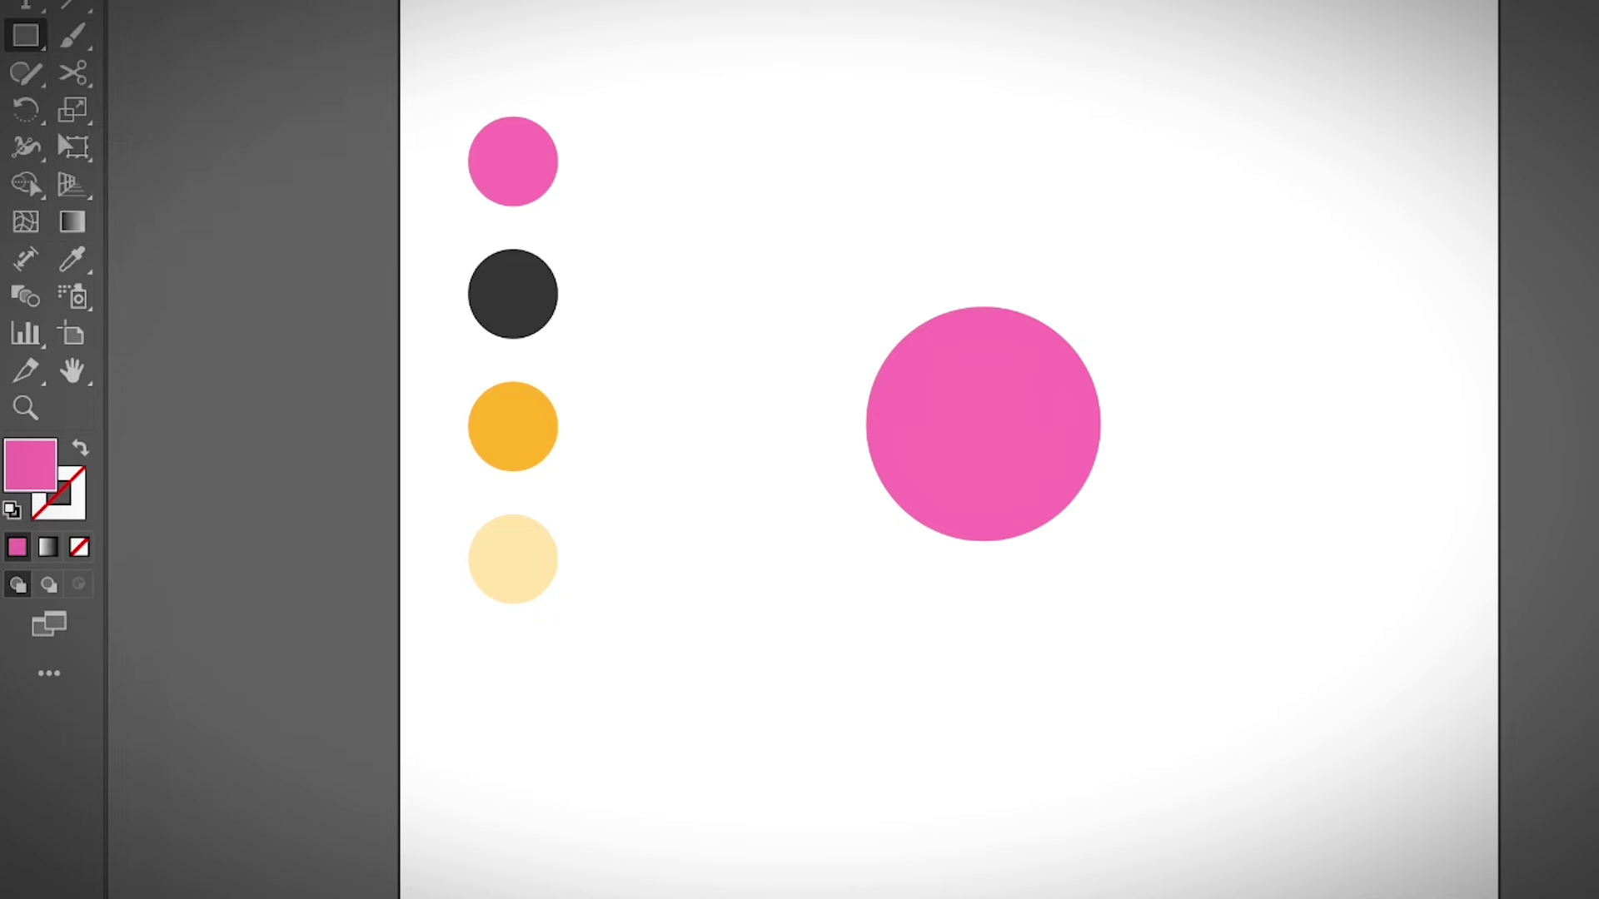
left_click_drag(1179, 319, 1363, 541)
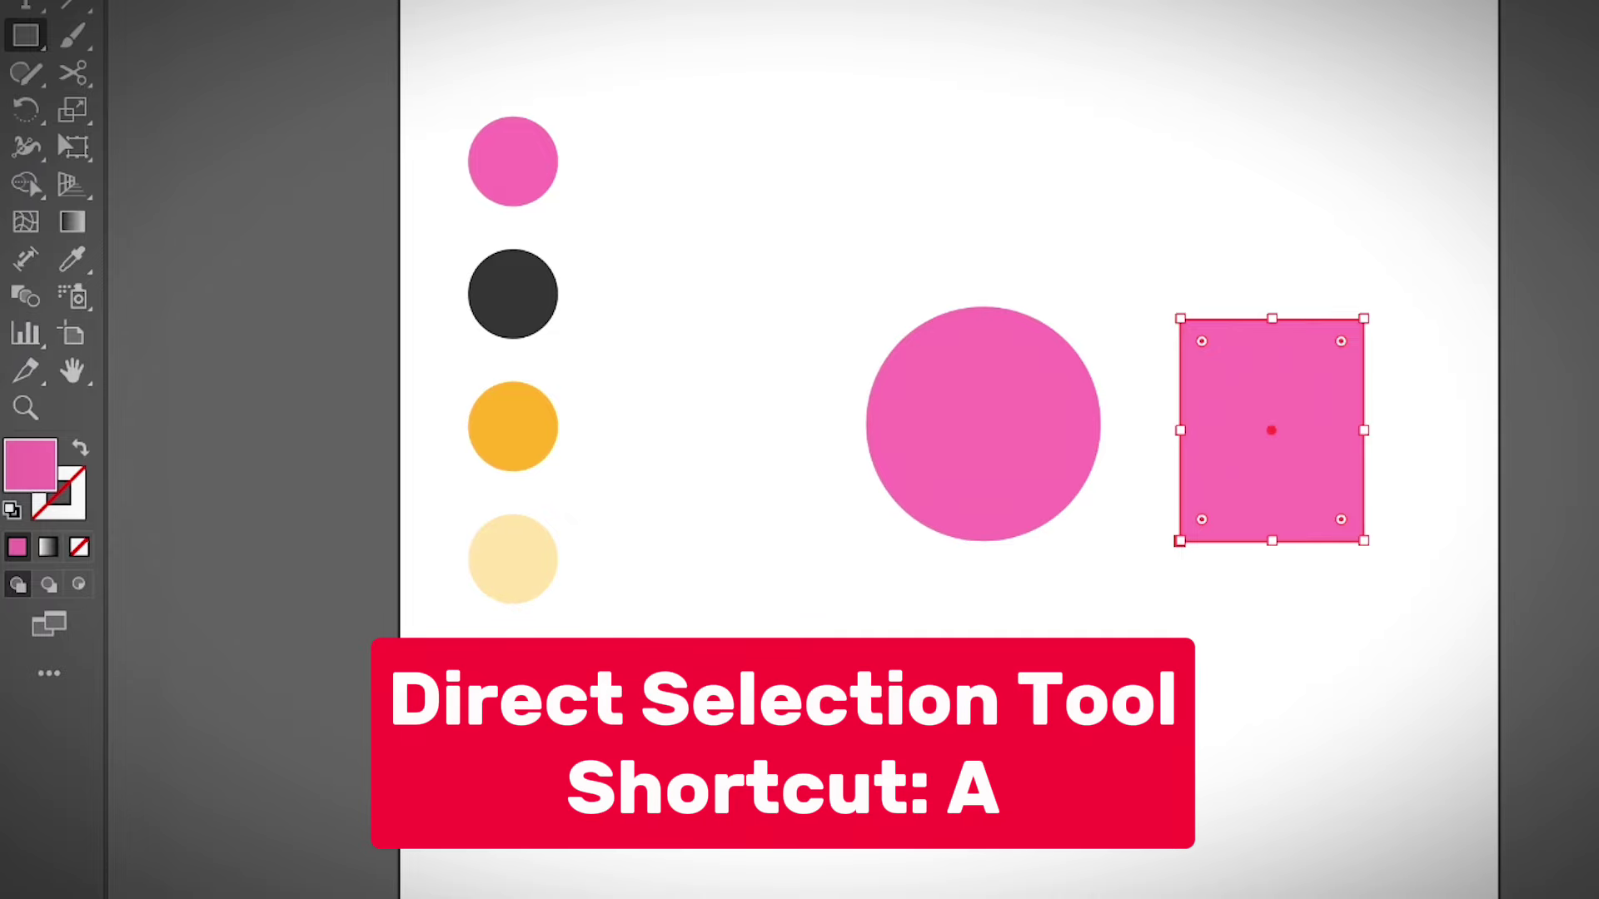
- Fully round the rectangle's two bottom corners and slightly round its two top corners to form a face
key("a")
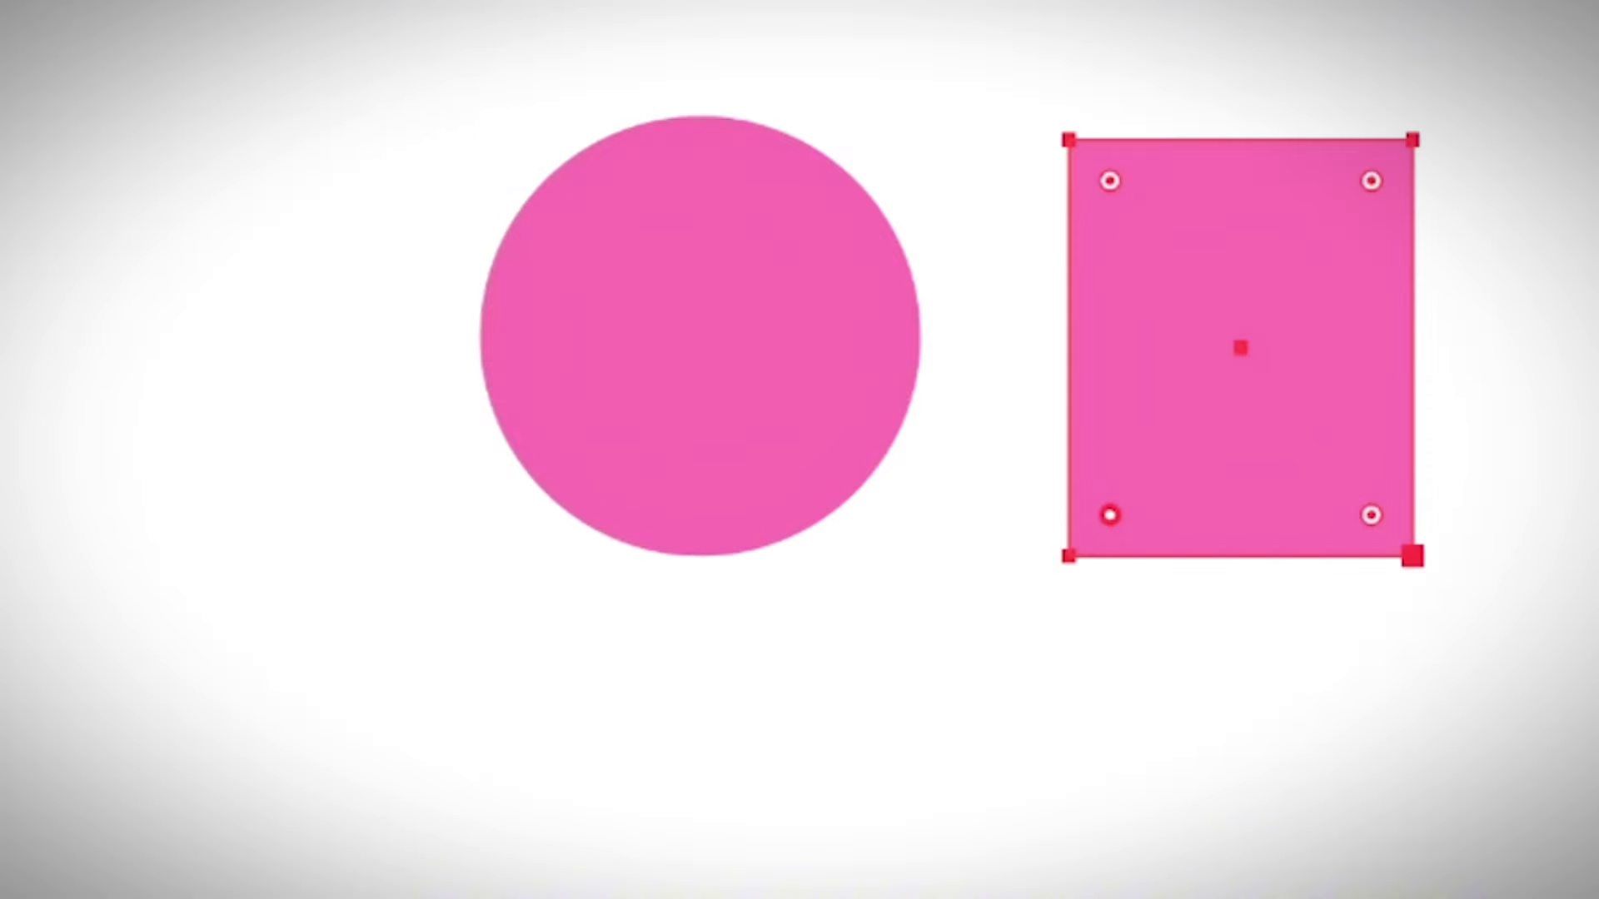
left_click_drag(1370, 515, 1240, 384)
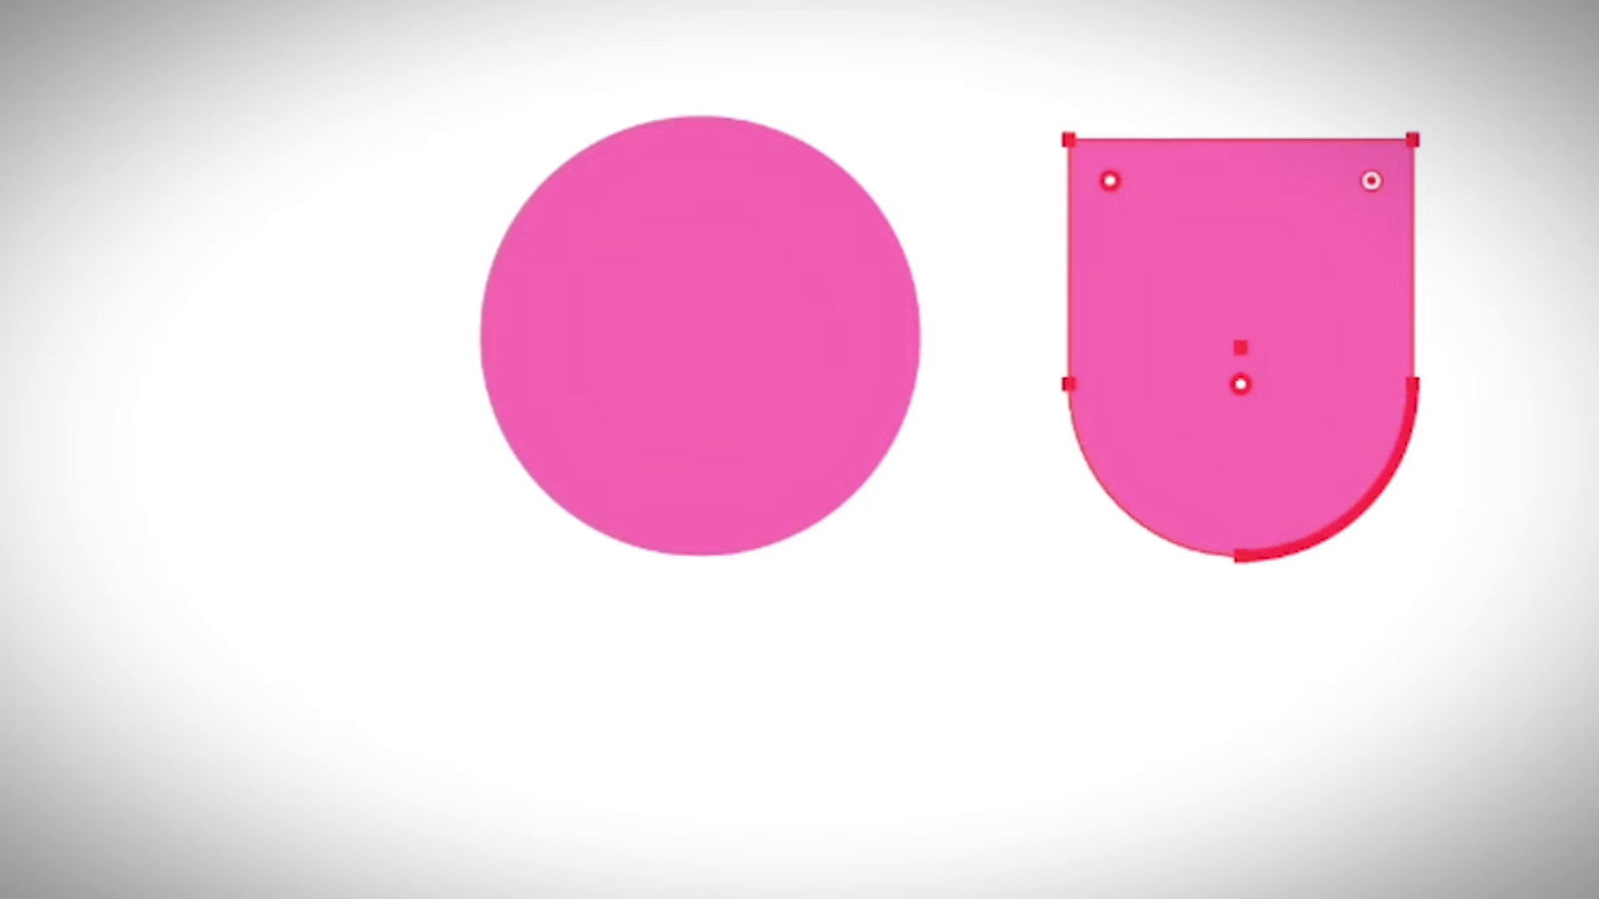
left_click_drag(1371, 180, 1367, 182)
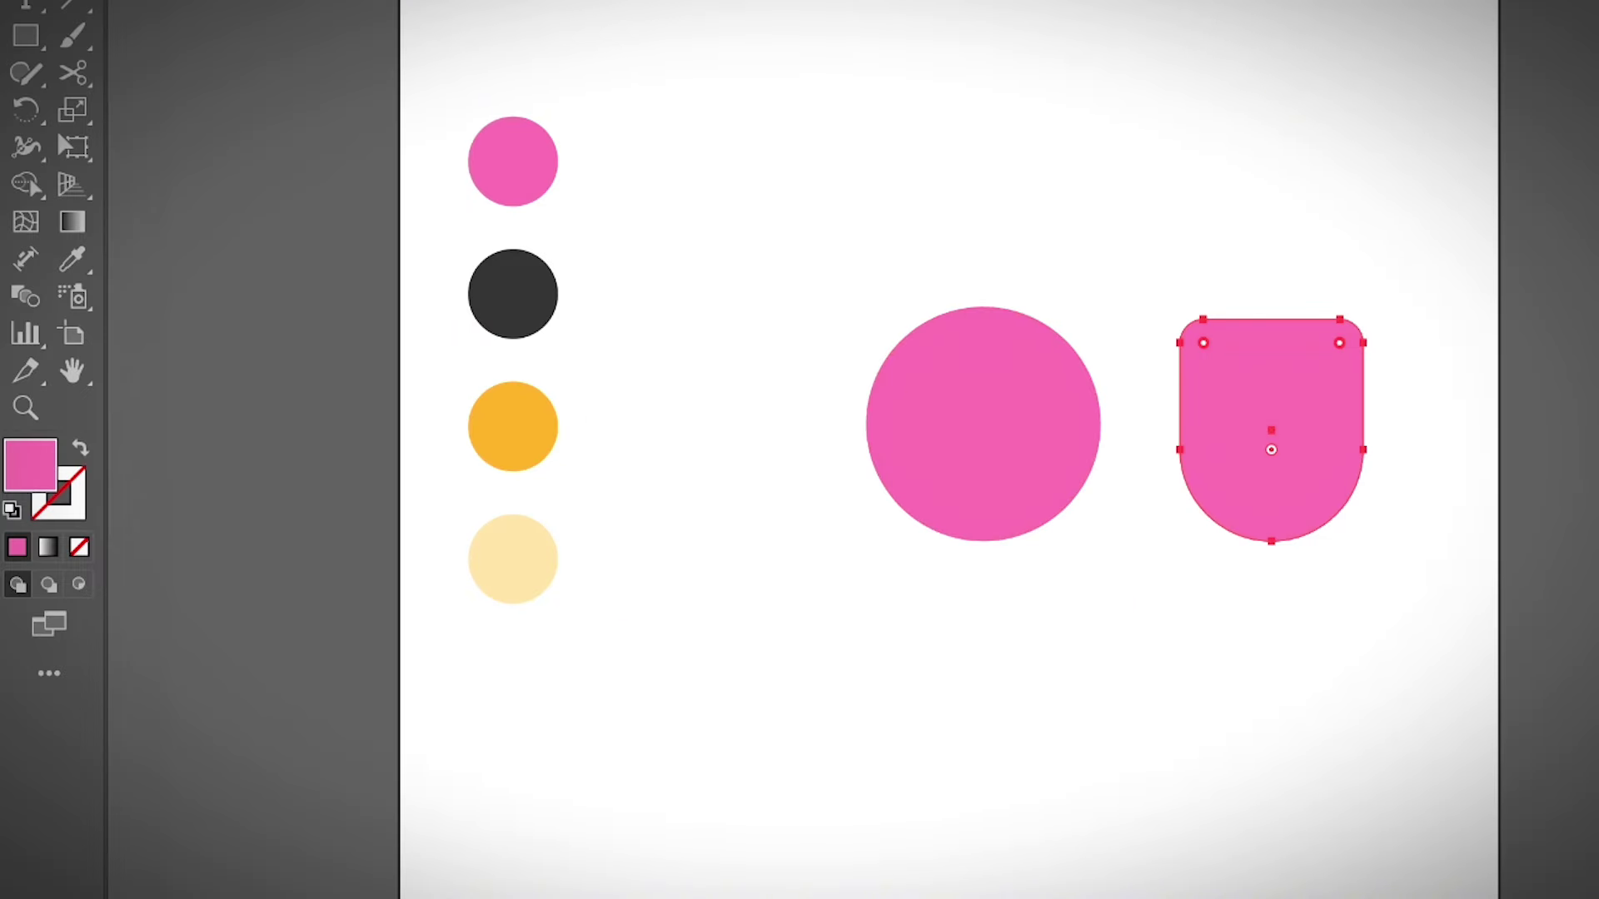
key("ctrl+shift+a")
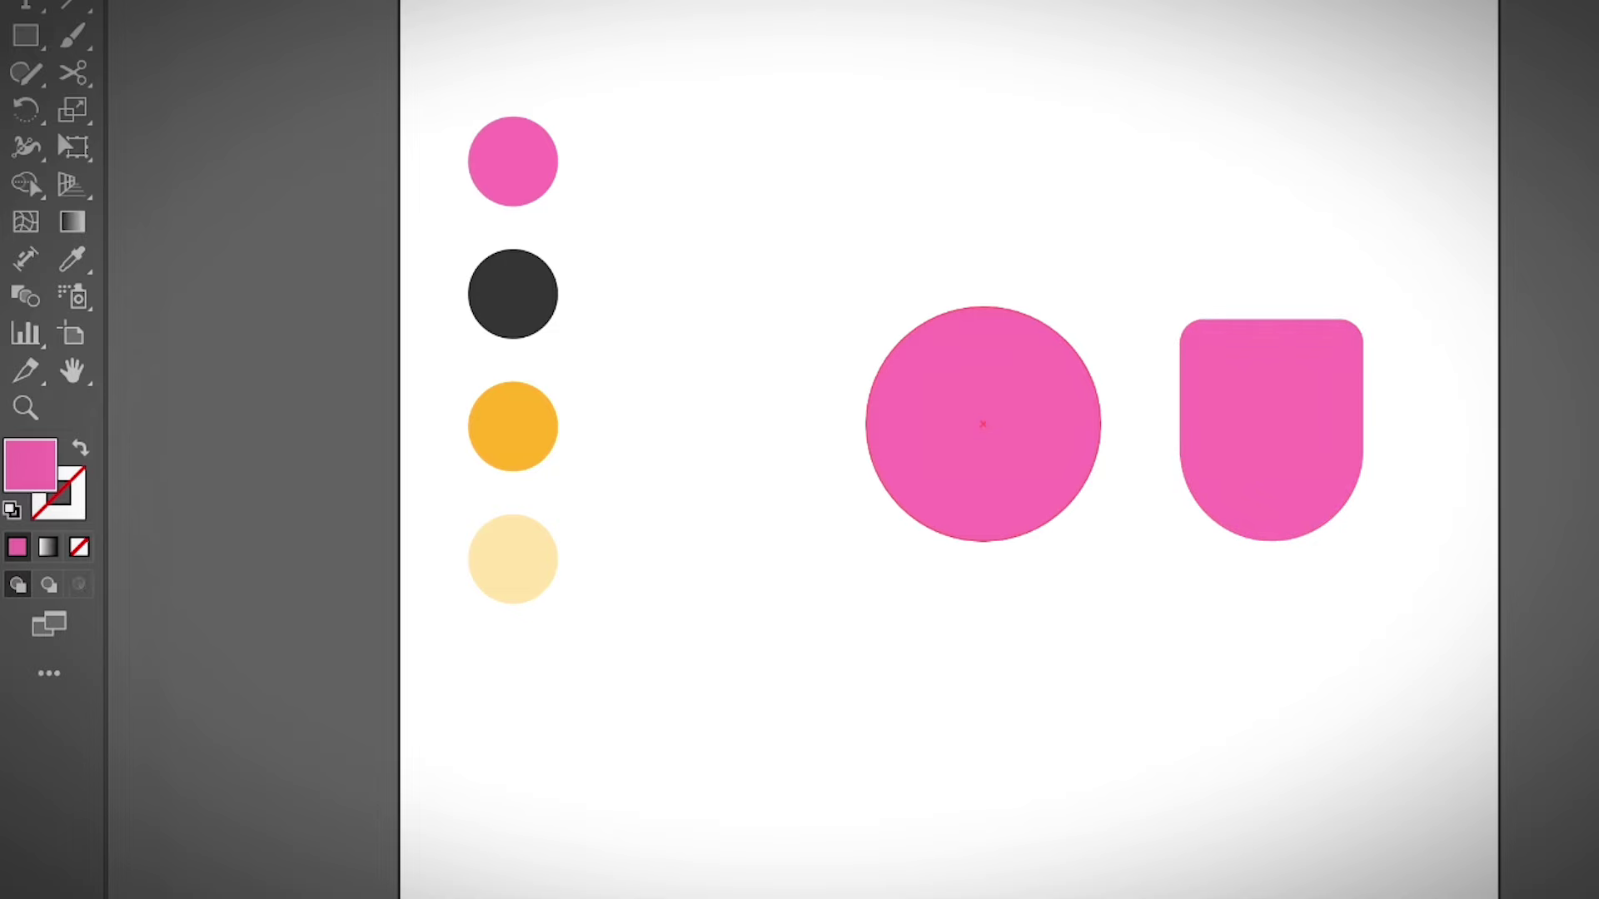
- Delete the large pink circle and move the rounded face shape into its place
left_click(982, 424)
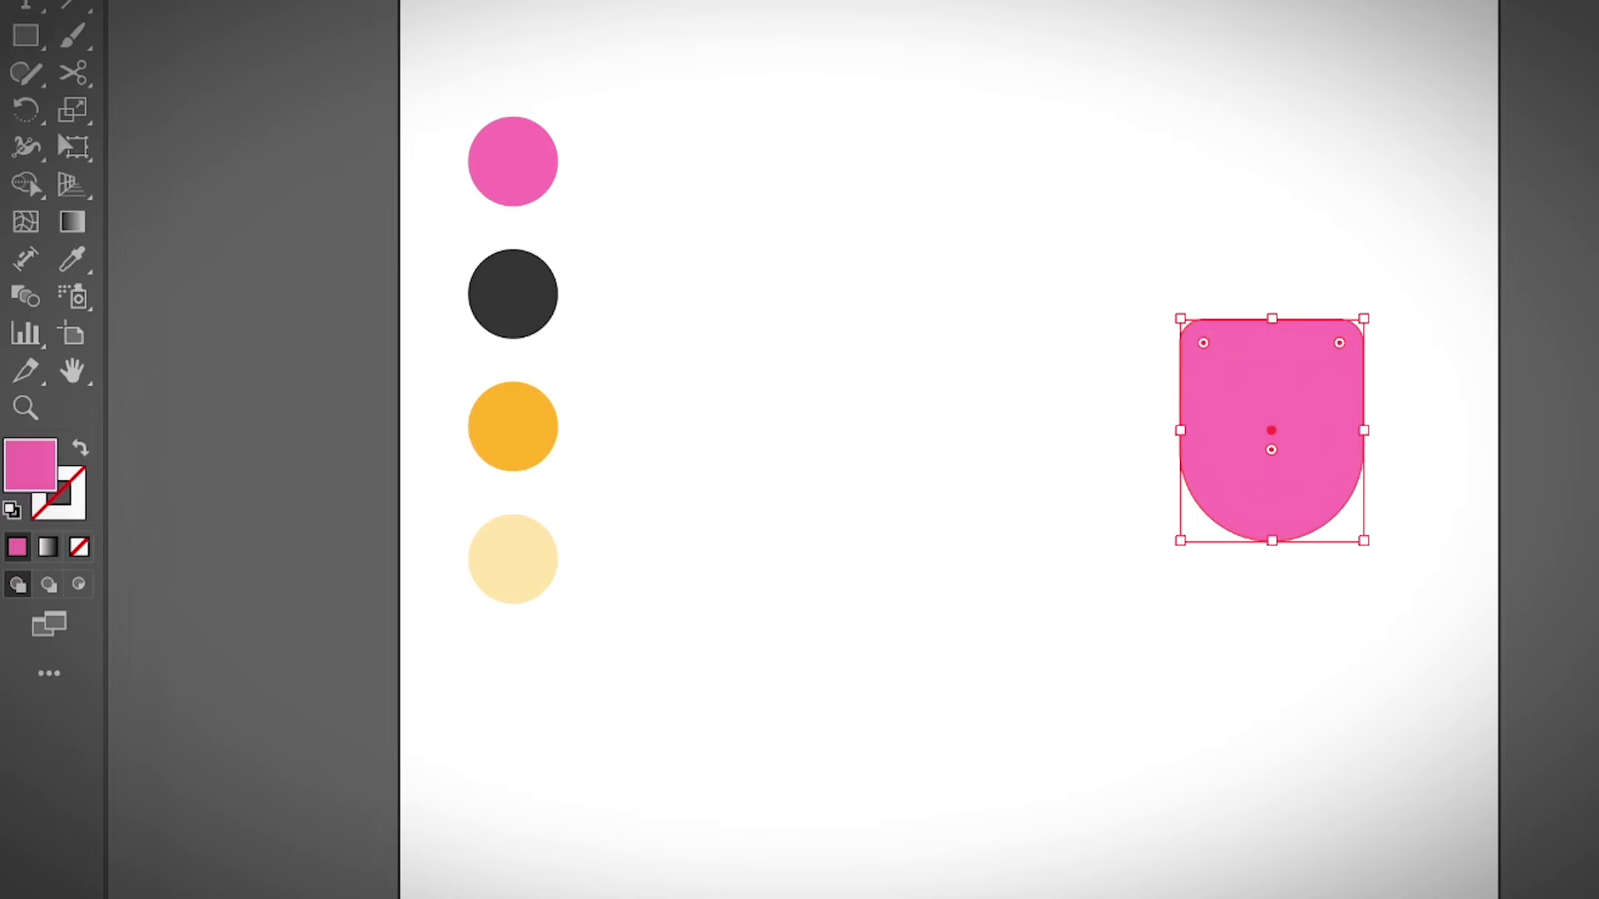
left_click_drag(1271, 430, 1026, 426)
key("ctrl+shift+a")
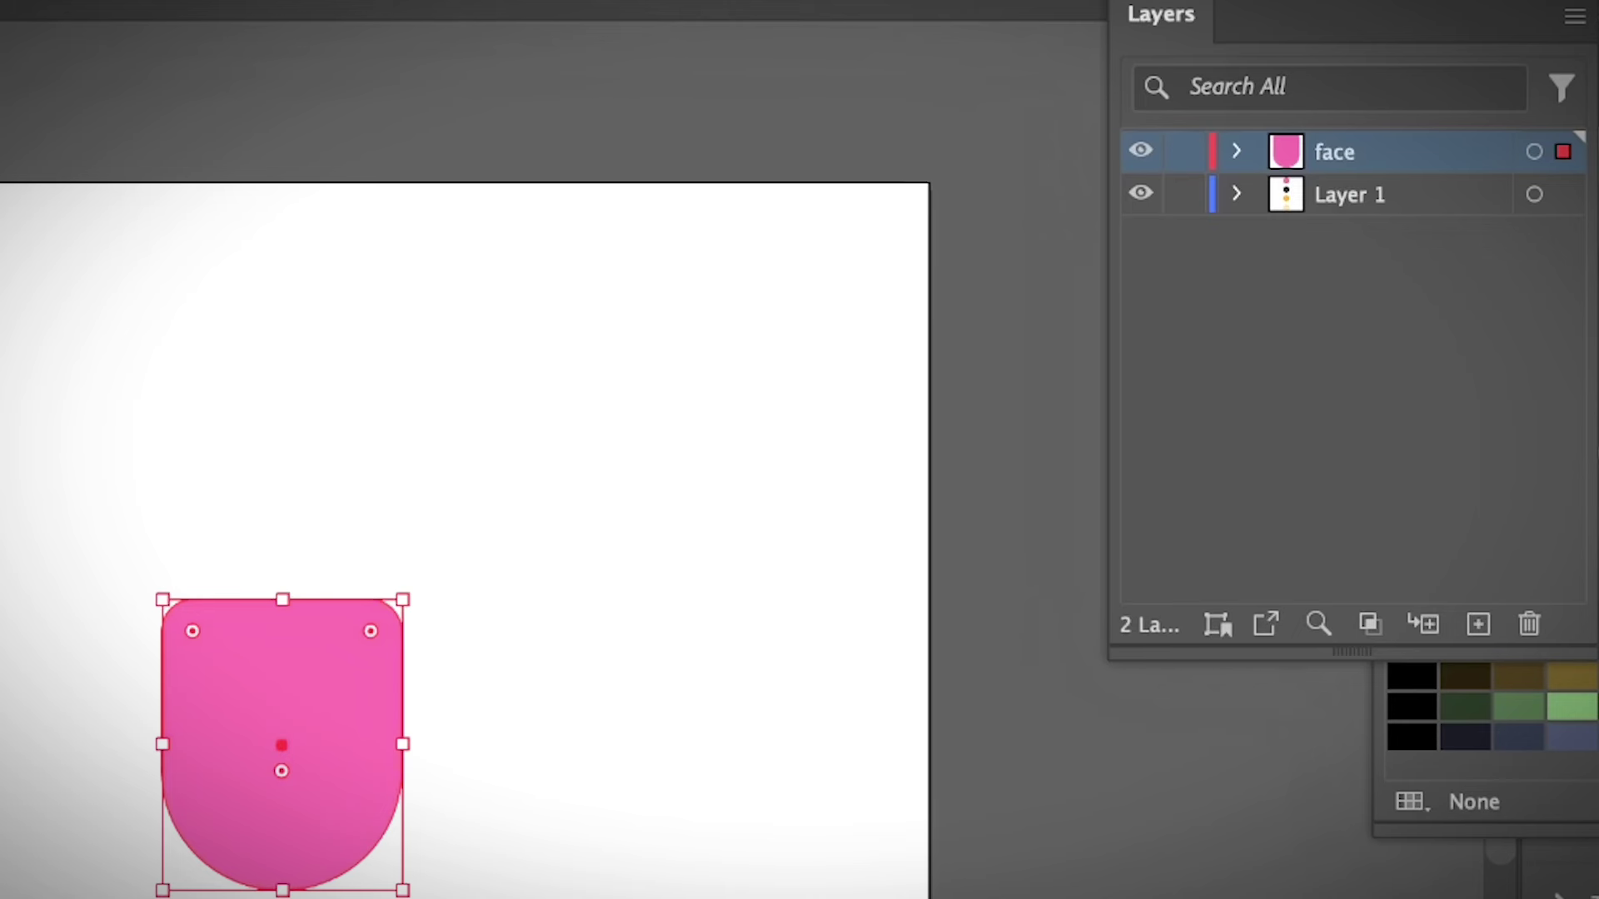
- Rename the "face" layer to "pink" and deselect the artwork
double_click(1334, 152)
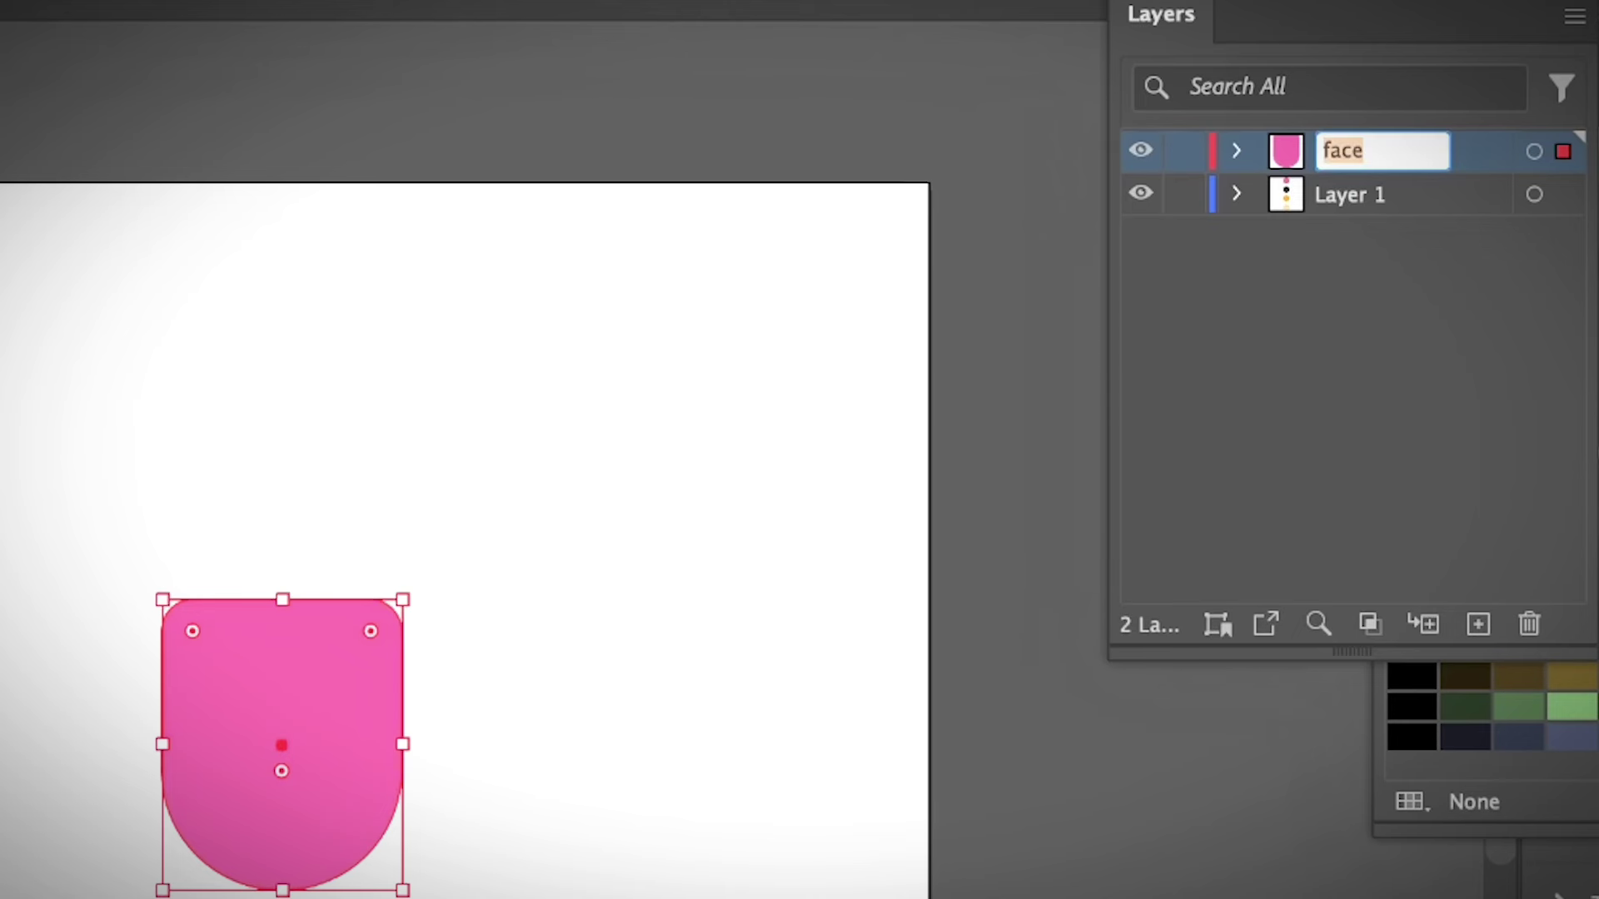
type("pink")
key("Return")
key("ctrl+shift+a")
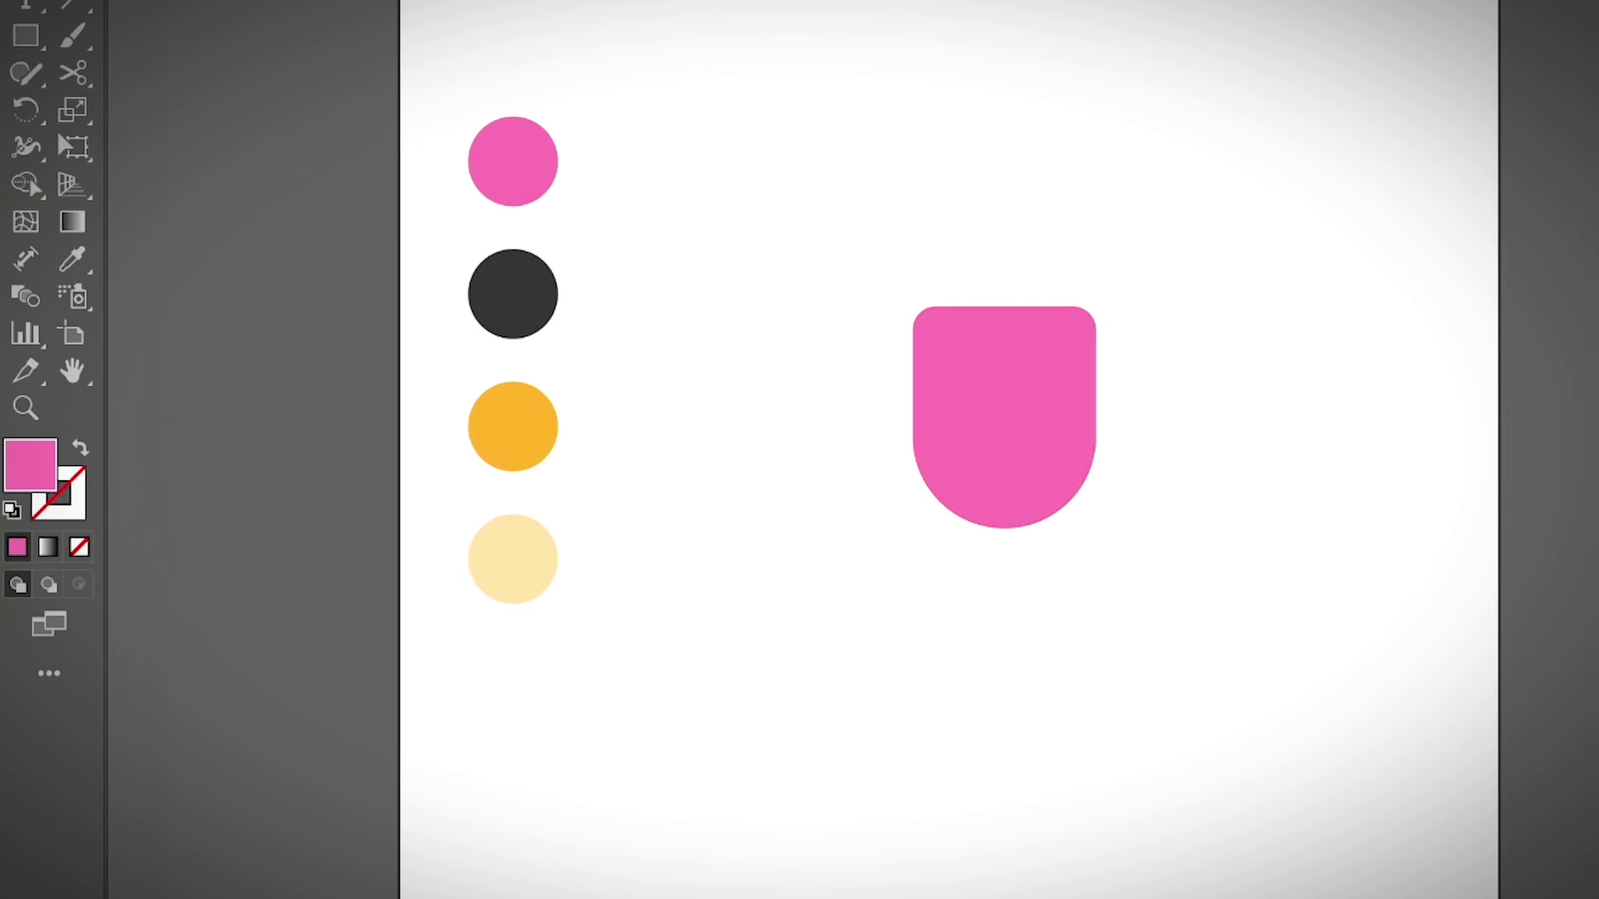
- Draw a small upright pink ellipse overlapping the left edge of the face as an ear
left_click(26, 35)
left_click(173, 110)
left_click(26, 35)
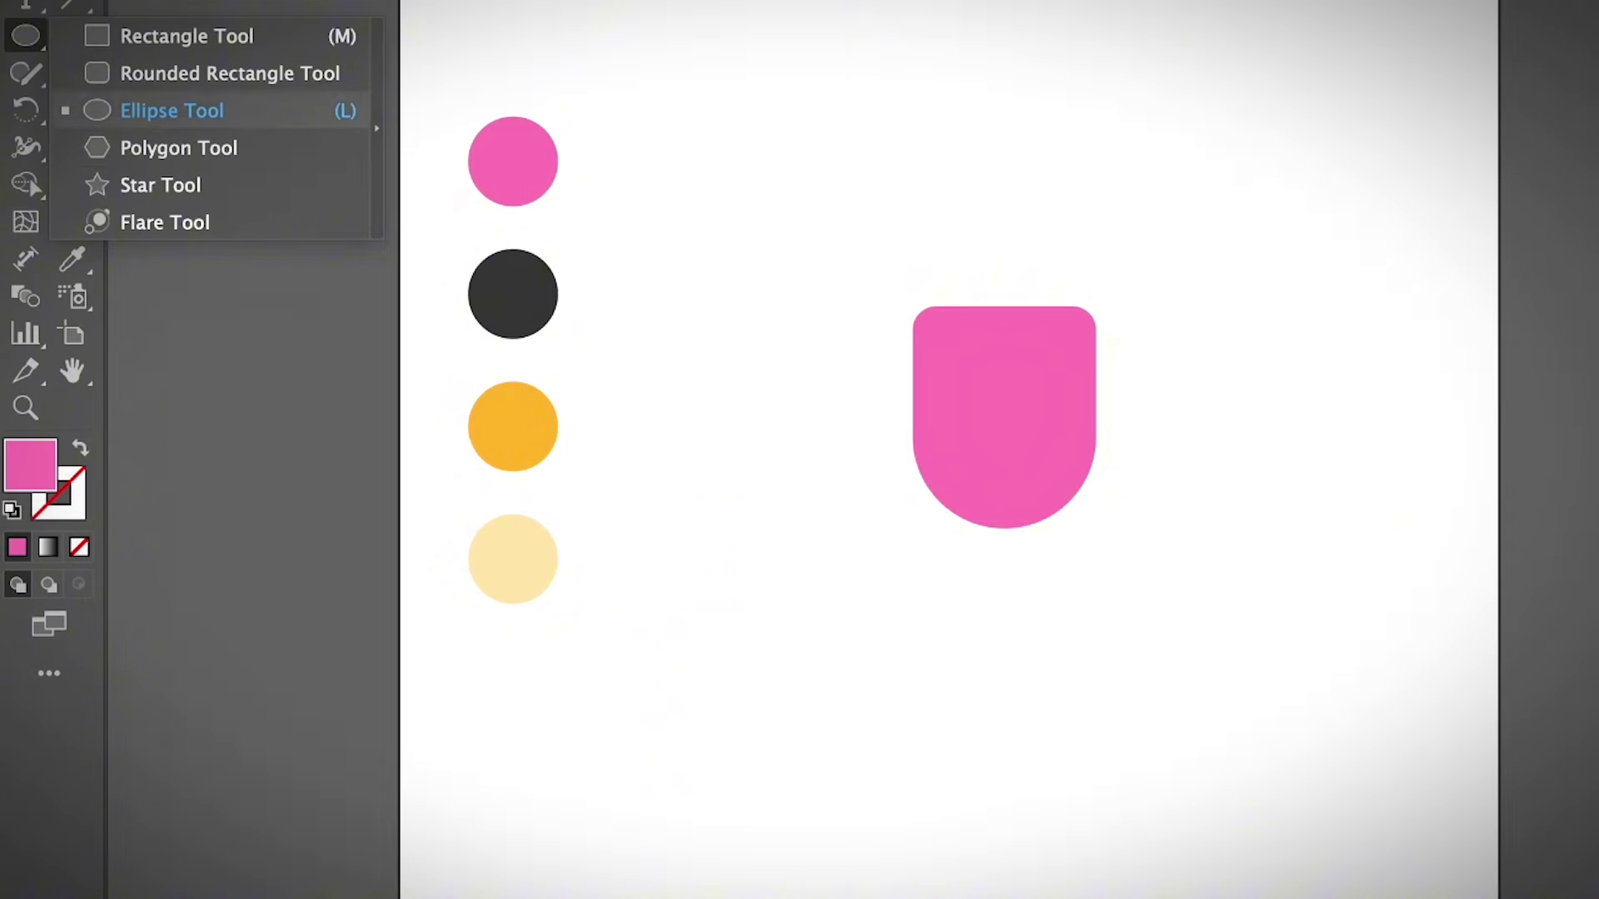
left_click_drag(891, 376, 927, 425)
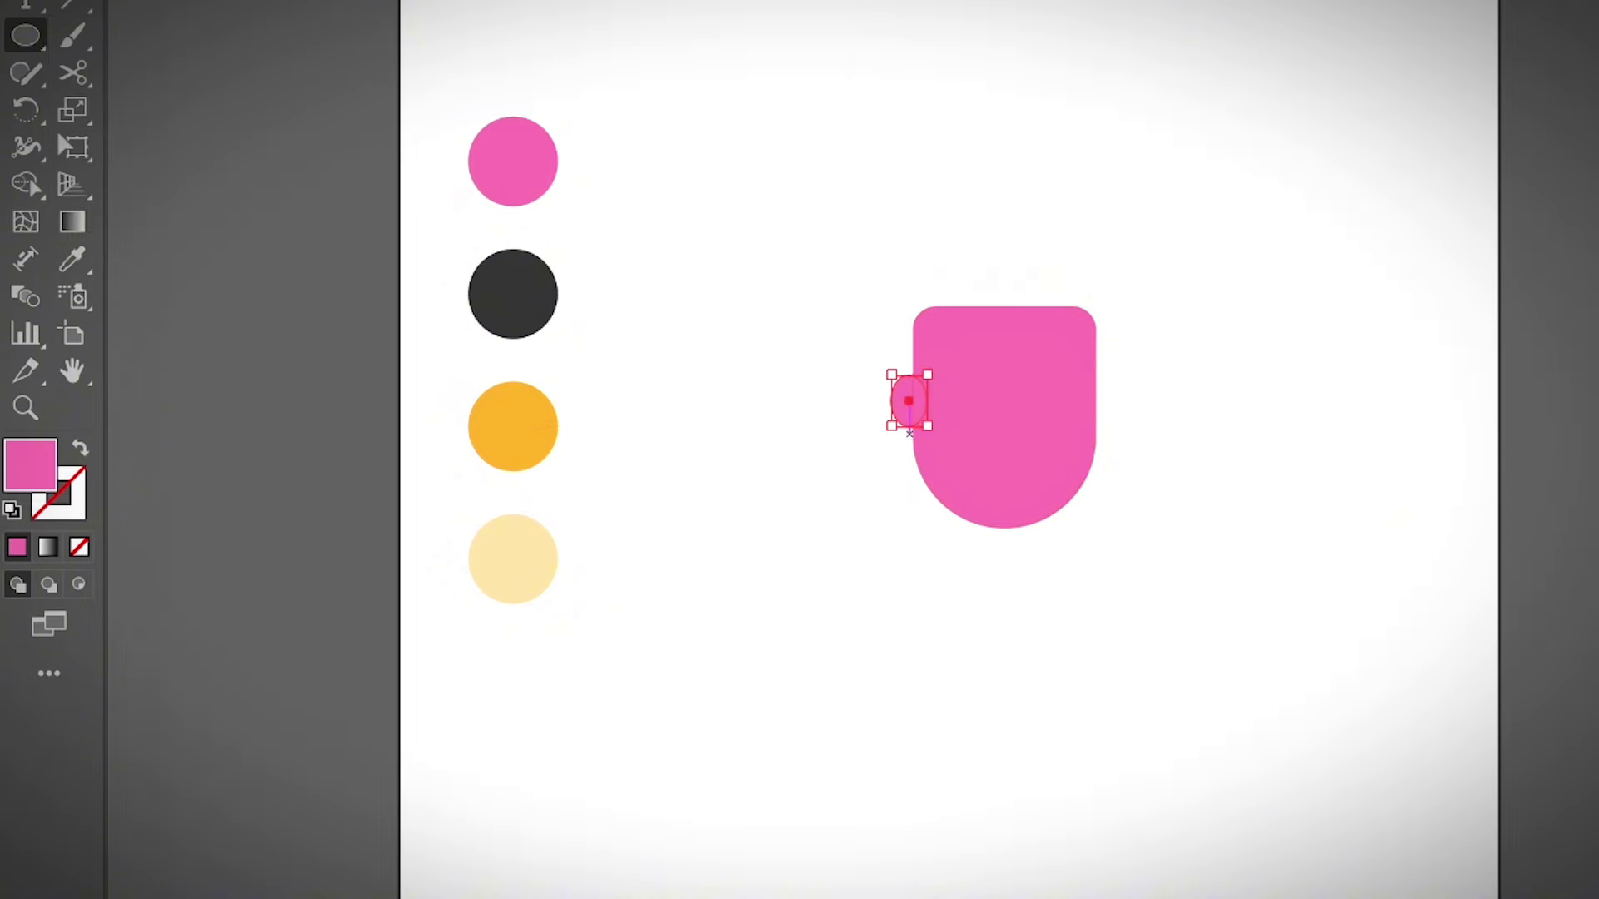
- Duplicate the ear ellipse straight across onto the right edge of the face
key("v")
left_click(908, 400)
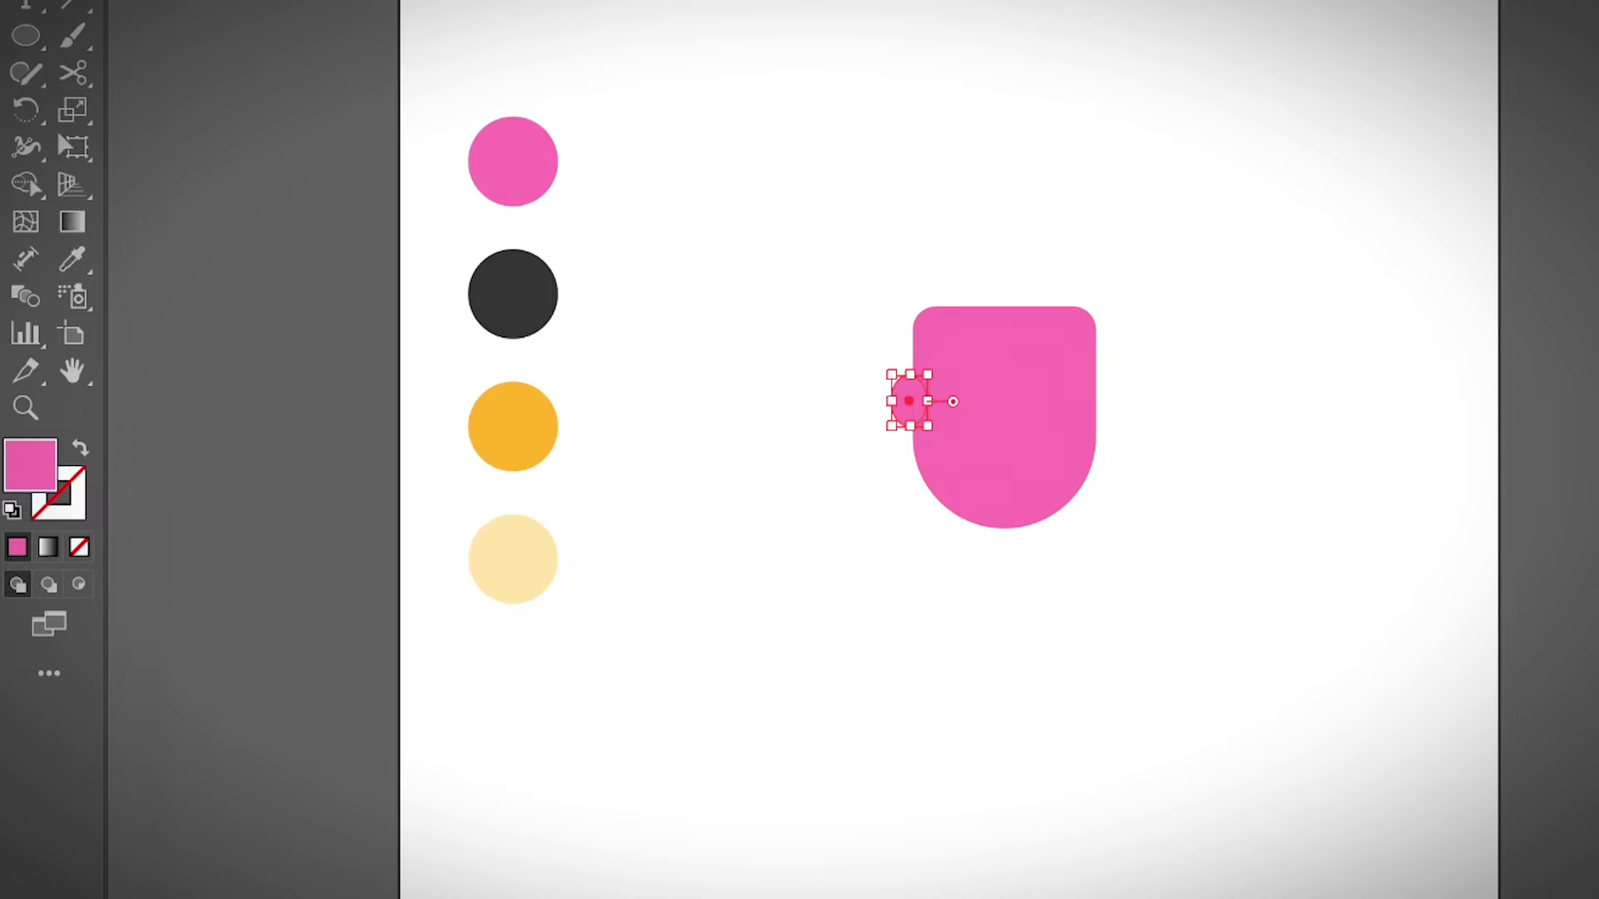
left_click_drag(908, 401, 1097, 400)
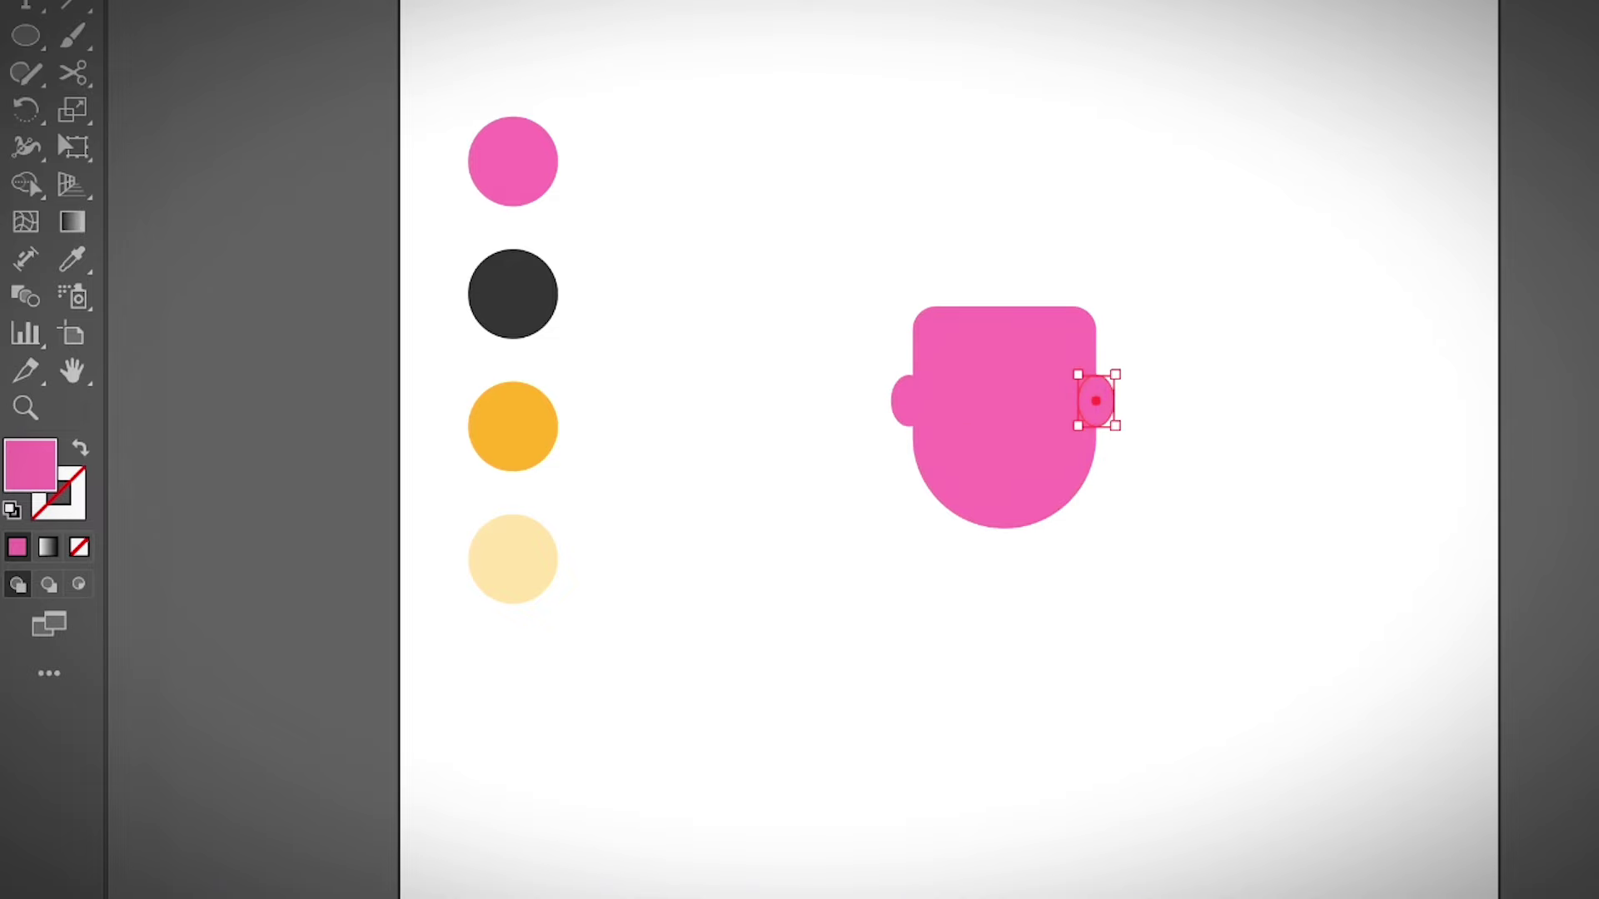
key("ctrl+shift+a")
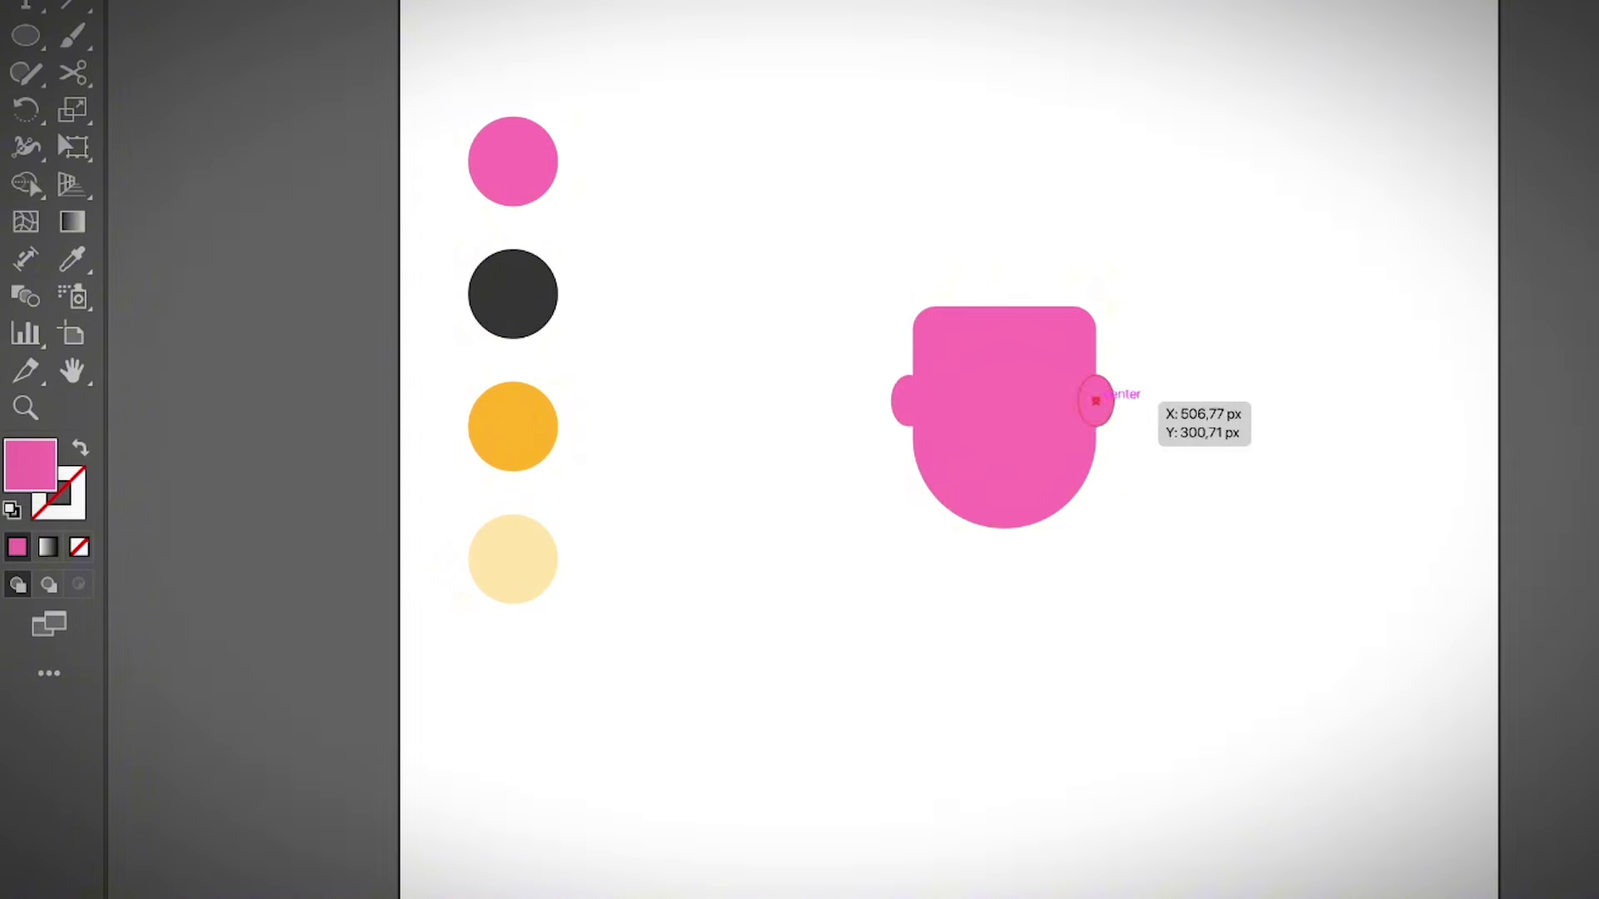
- Nudge the right ear one step to the right and the left ear one step to the left
left_click(1097, 401)
key("Right")
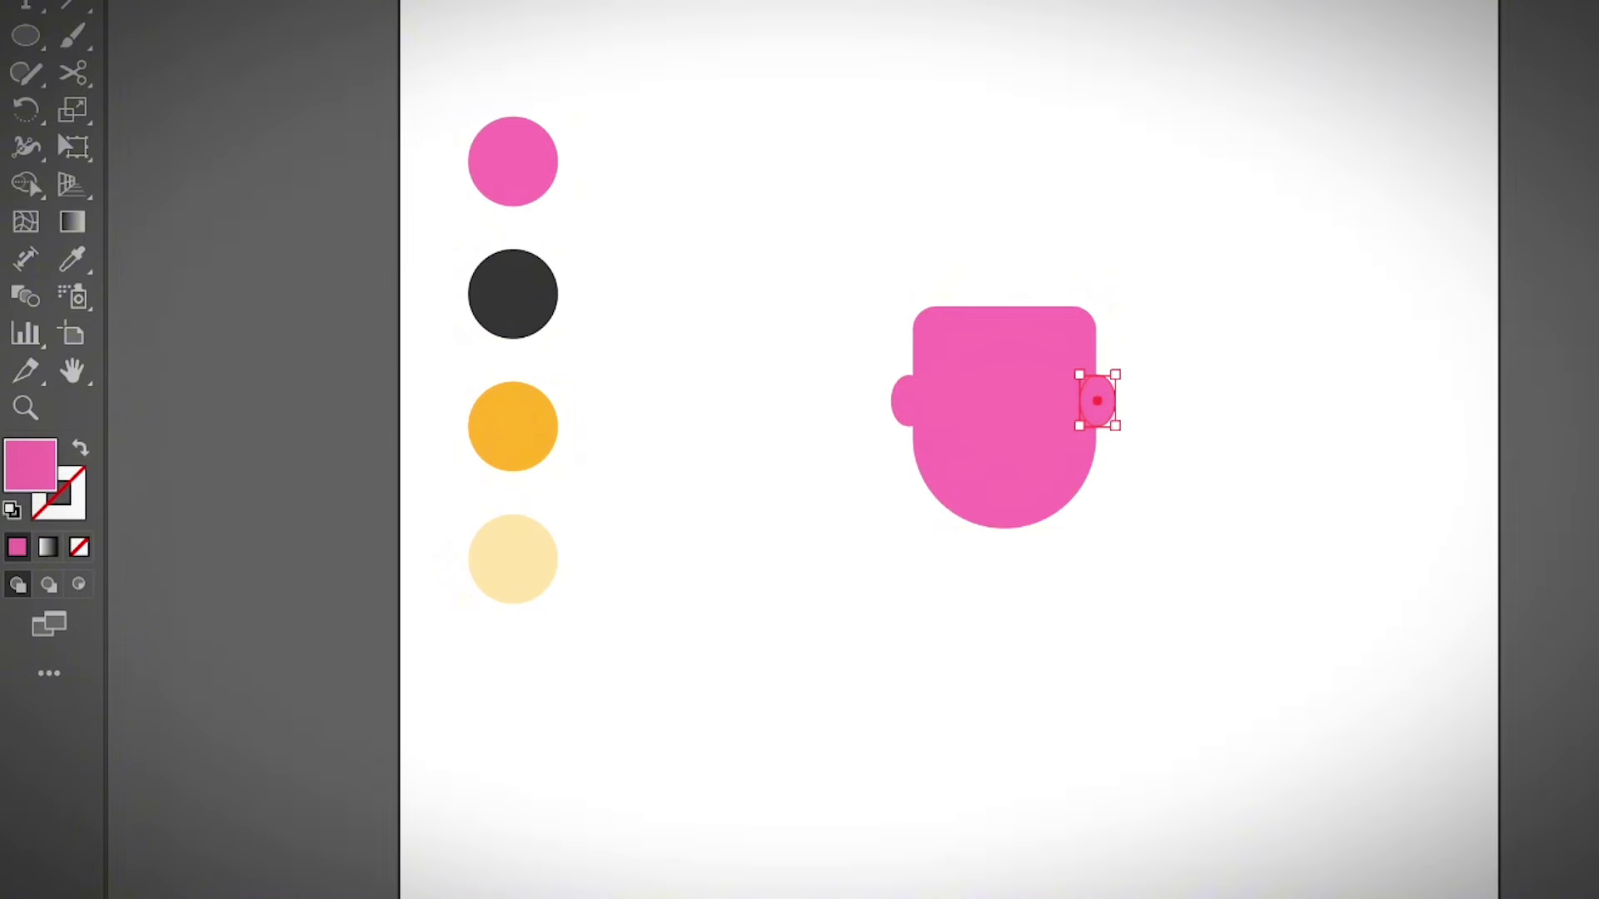
left_click(909, 401)
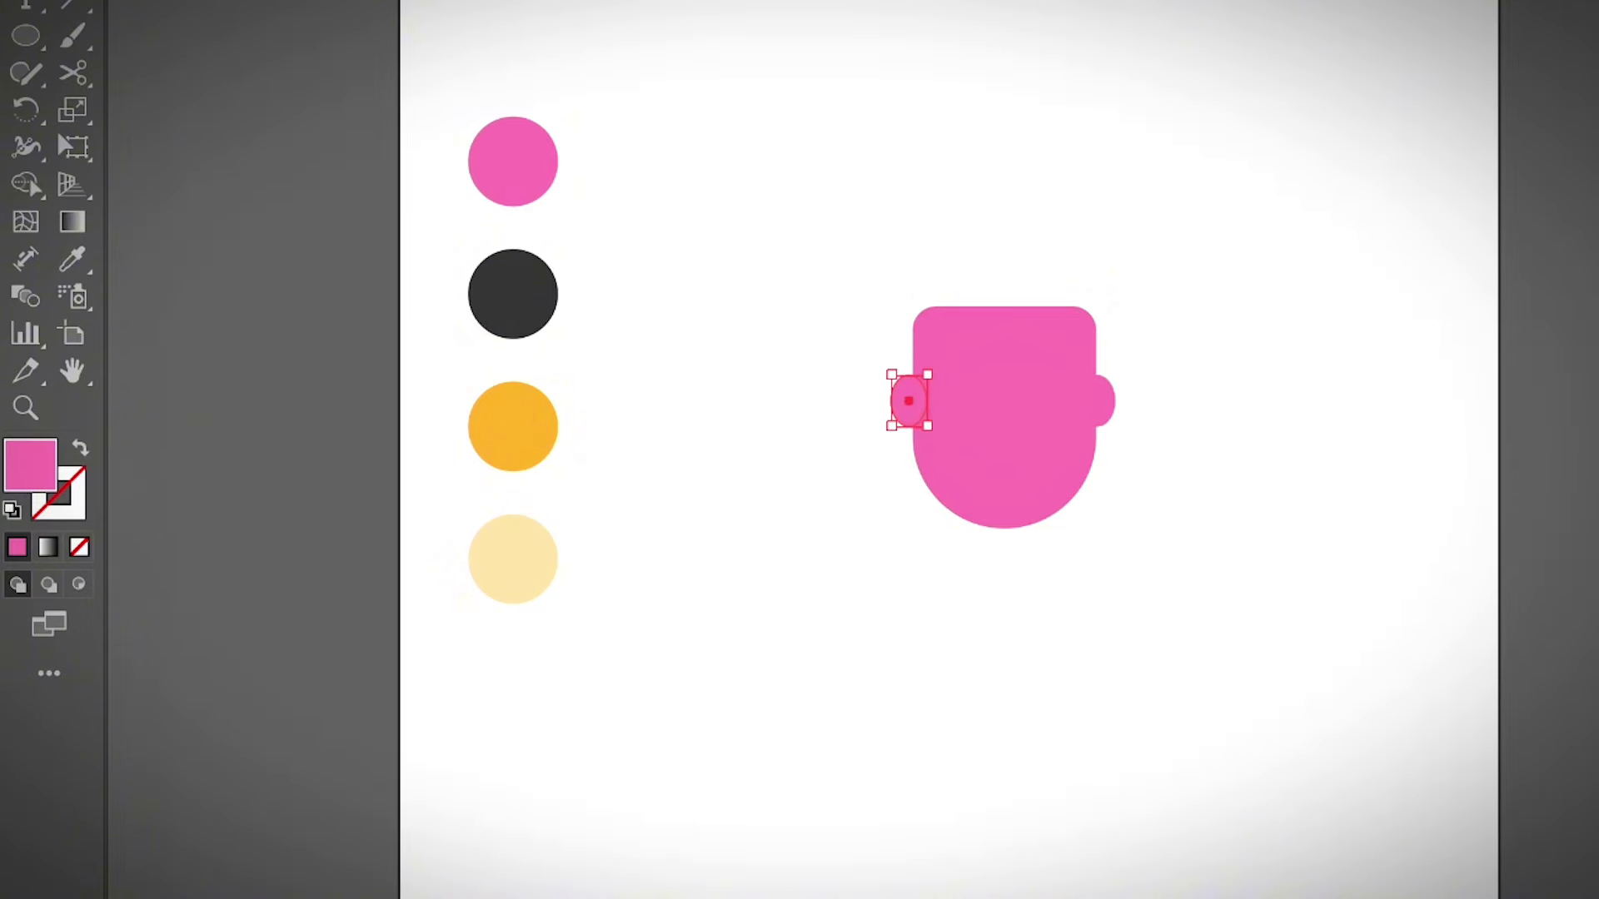
key("Left")
key("ctrl+shift+a")
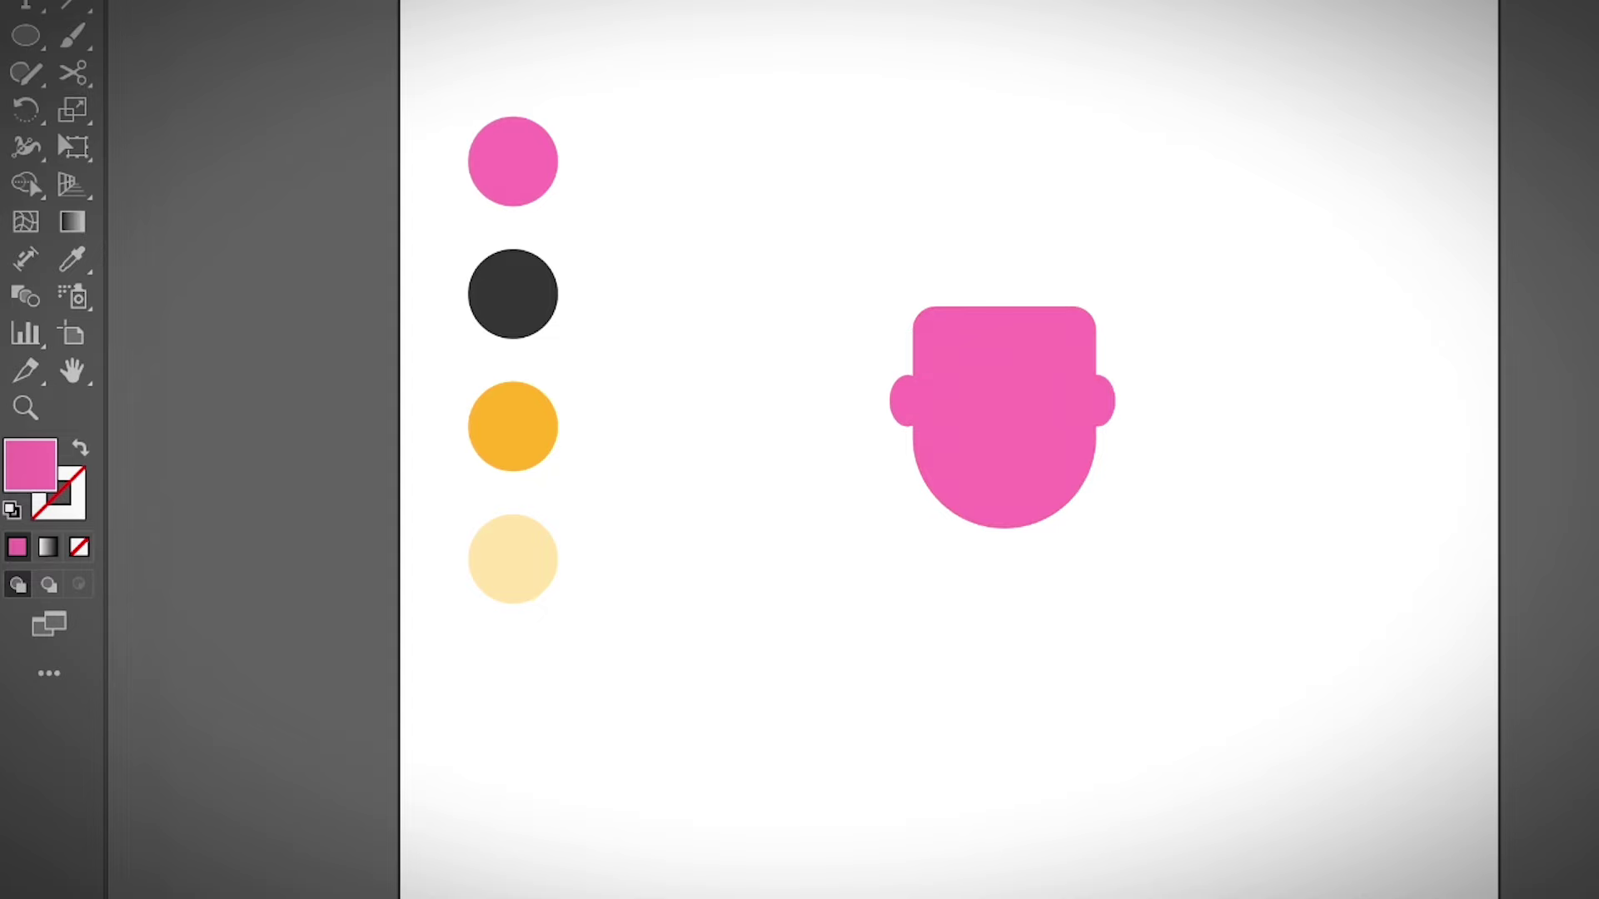
- Draw a pink rectangle below the chin as the neck with the Rectangle tool
left_click(1004, 417)
key("ctrl+shift+a")
key("l")
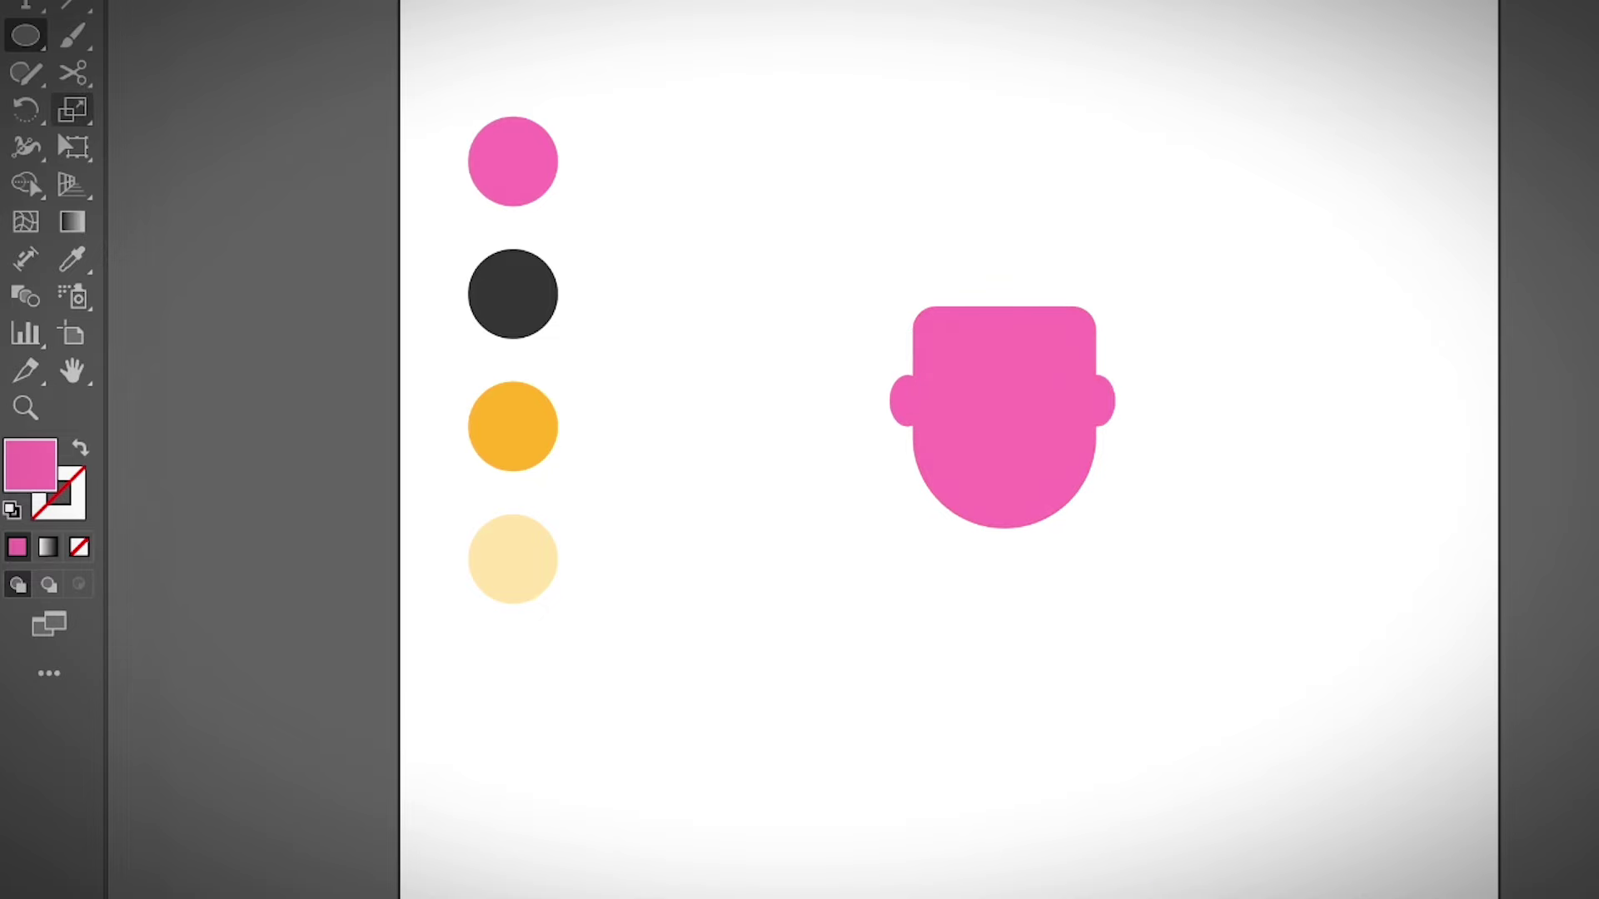
left_click_drag(26, 35, 125, 36)
mouse_move(988, 503)
left_mouse_down()
mouse_move(1047, 603)
mouse_move(1005, 553)
left_mouse_up()
key("v")
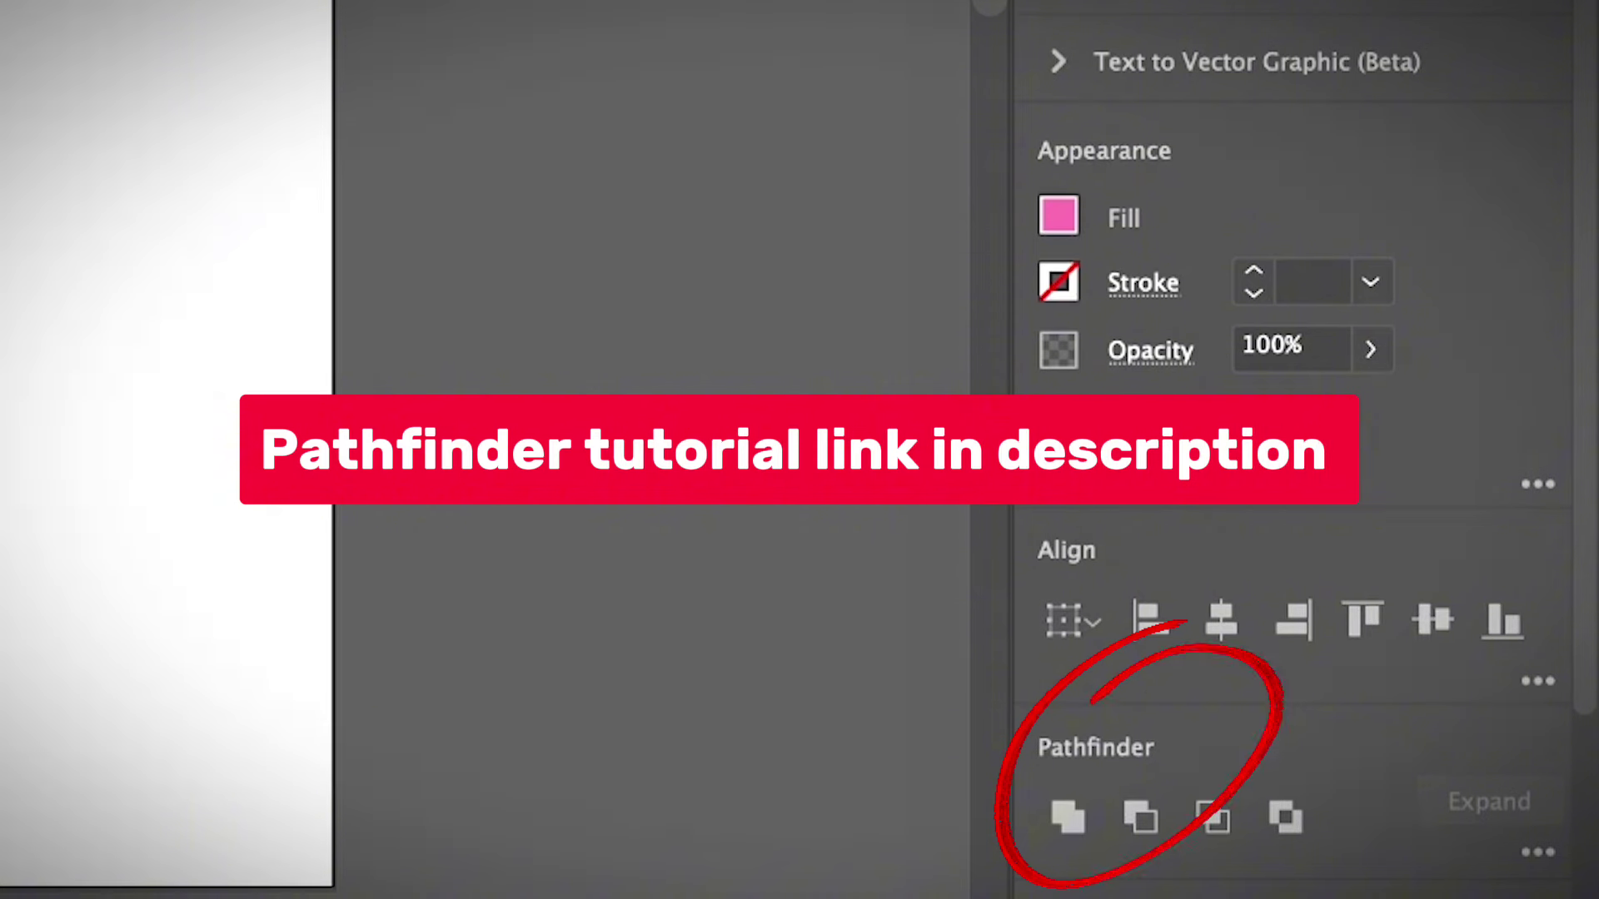
- Deselect the artwork, add a new layer above the "pink" layer and name it "hair"
key("super+shift+a")
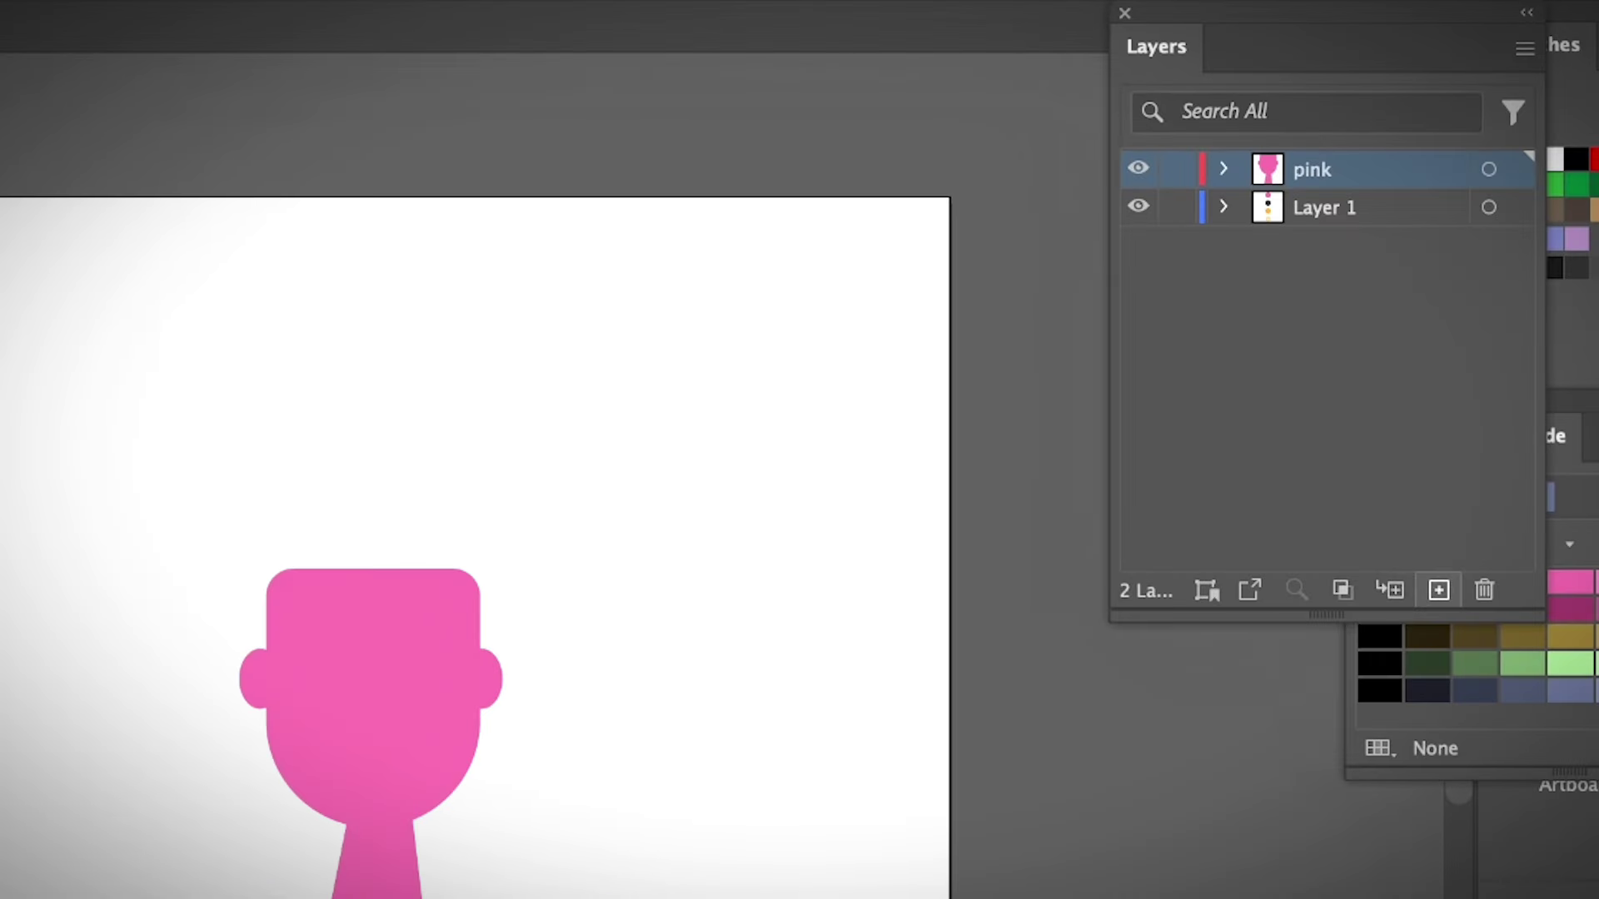
key("ctrl+l")
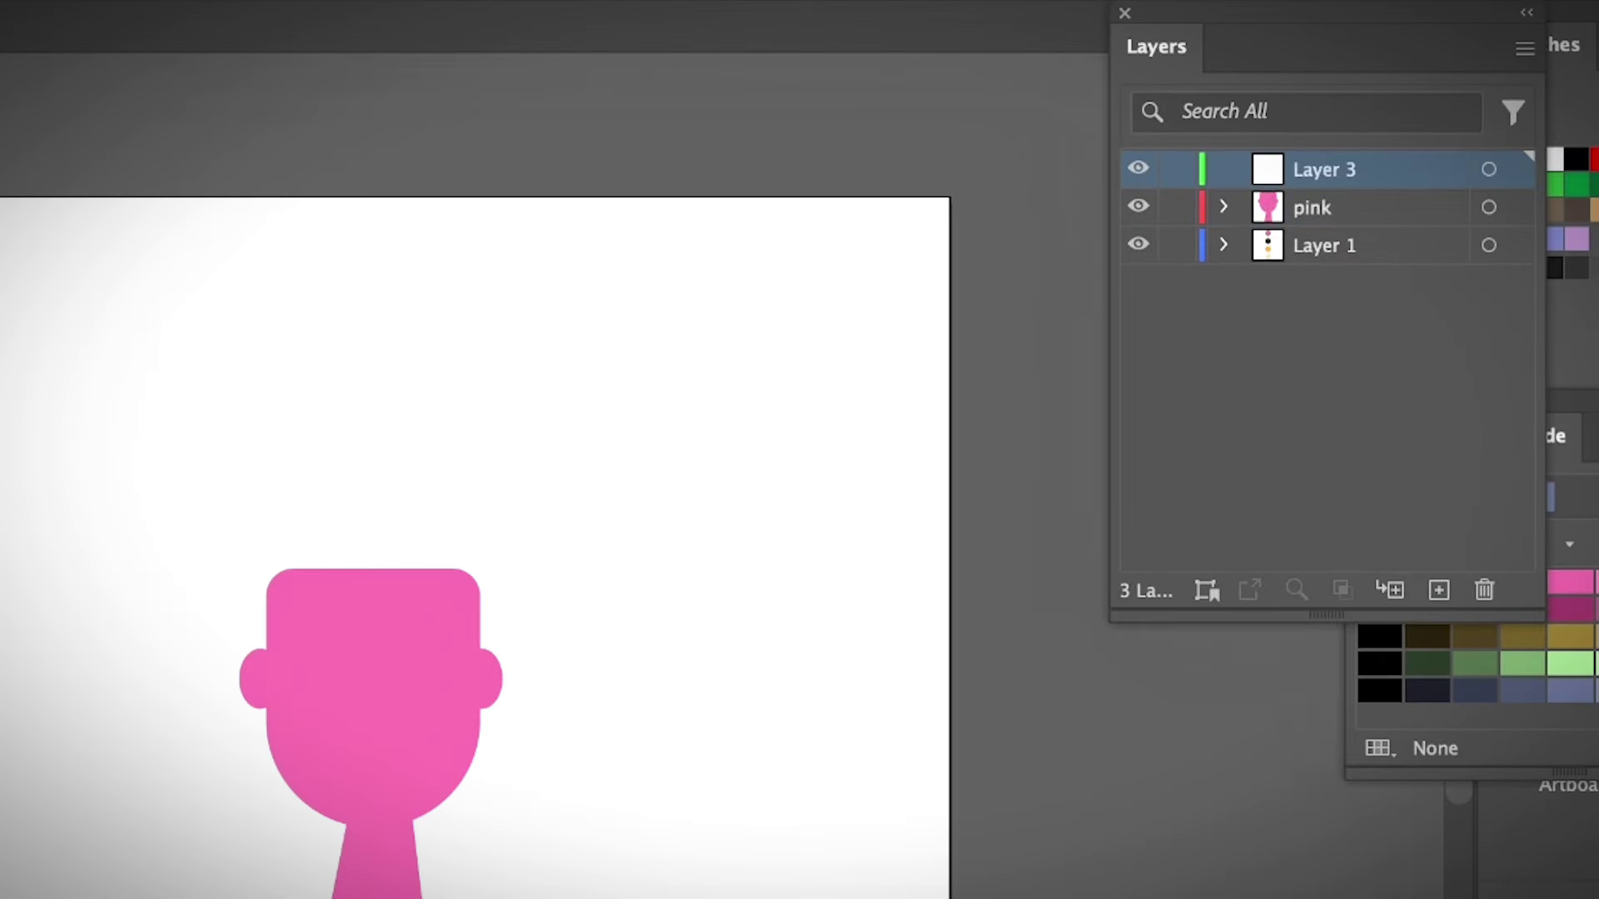
double_click(1324, 169)
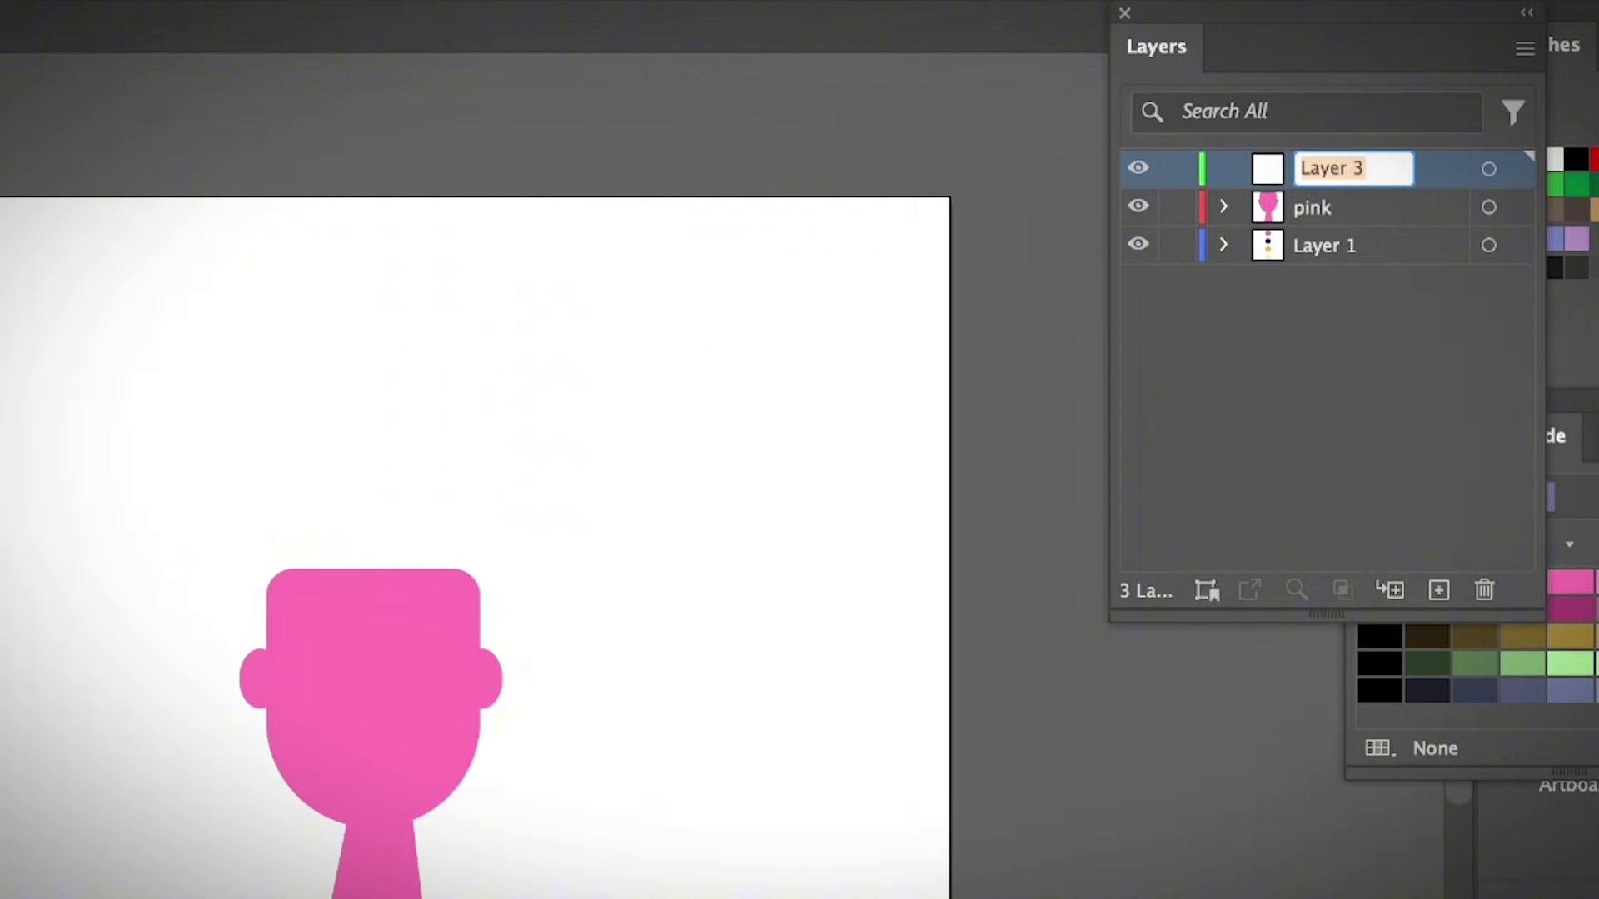
type("hair")
key("Return")
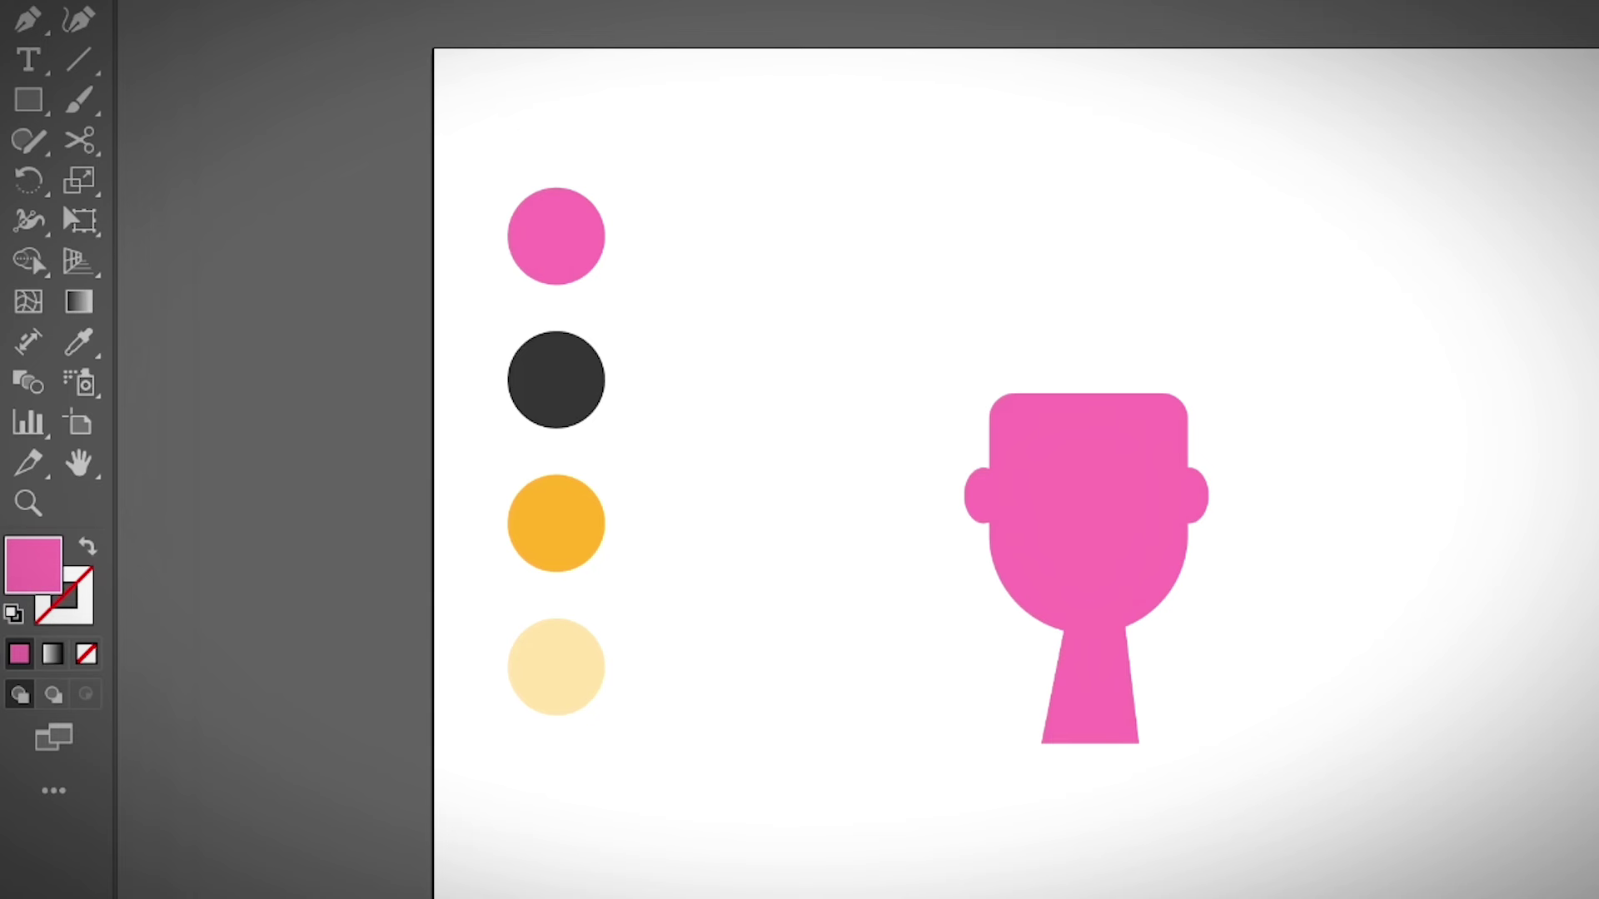
- Draw a pink rectangle across the top of the head, slightly wider than the ears, as a hair shape
key("ctrl+plus")
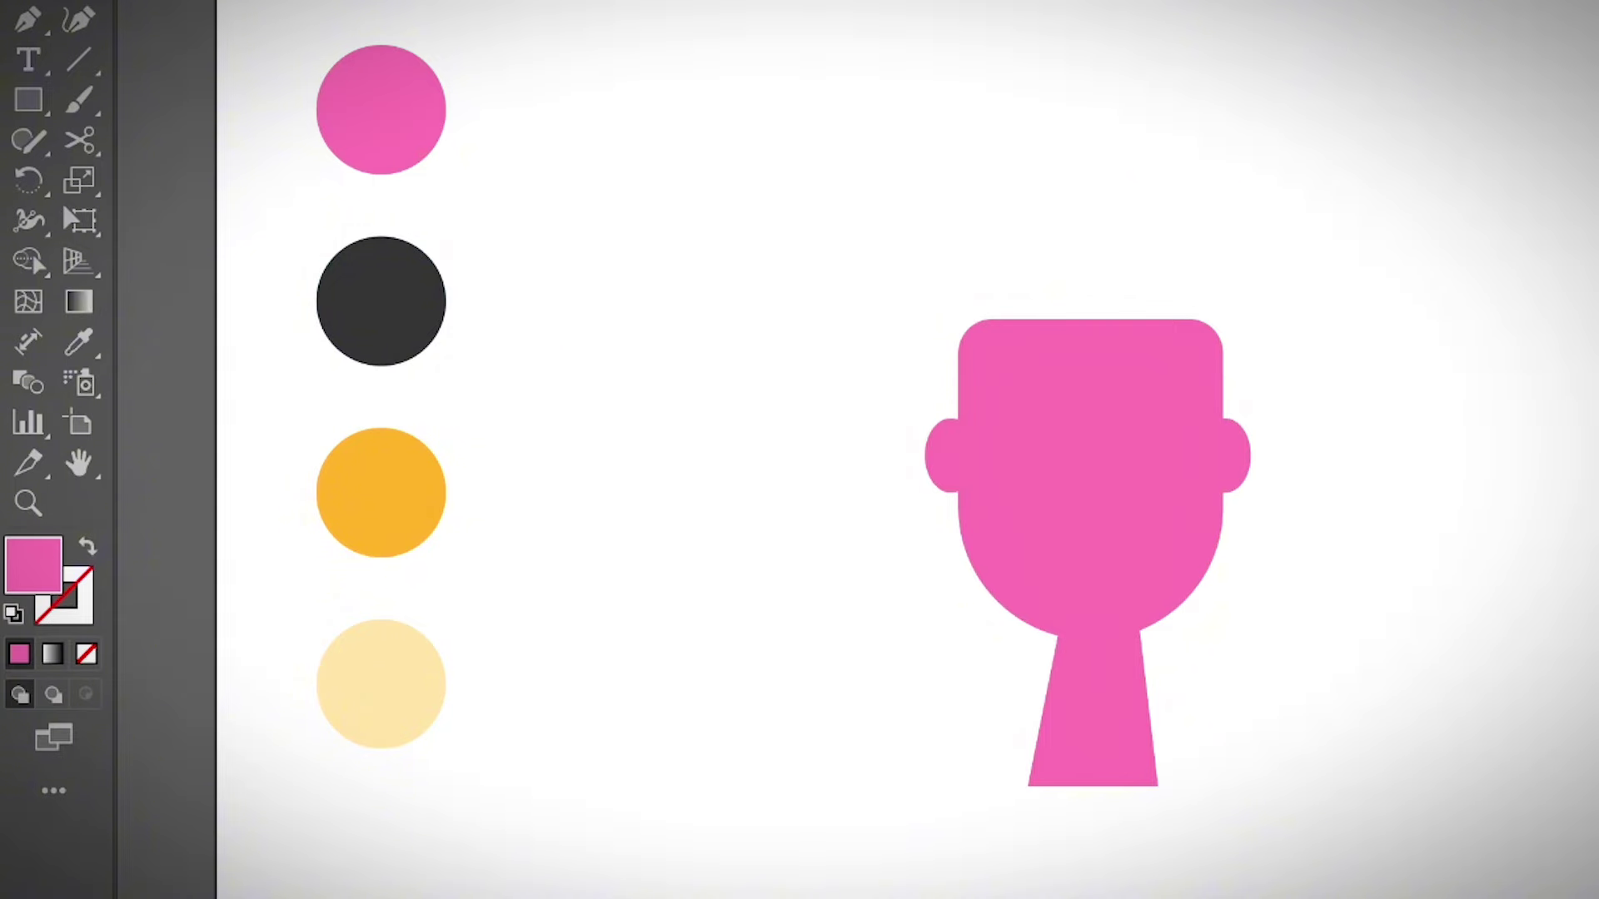
left_click(28, 100)
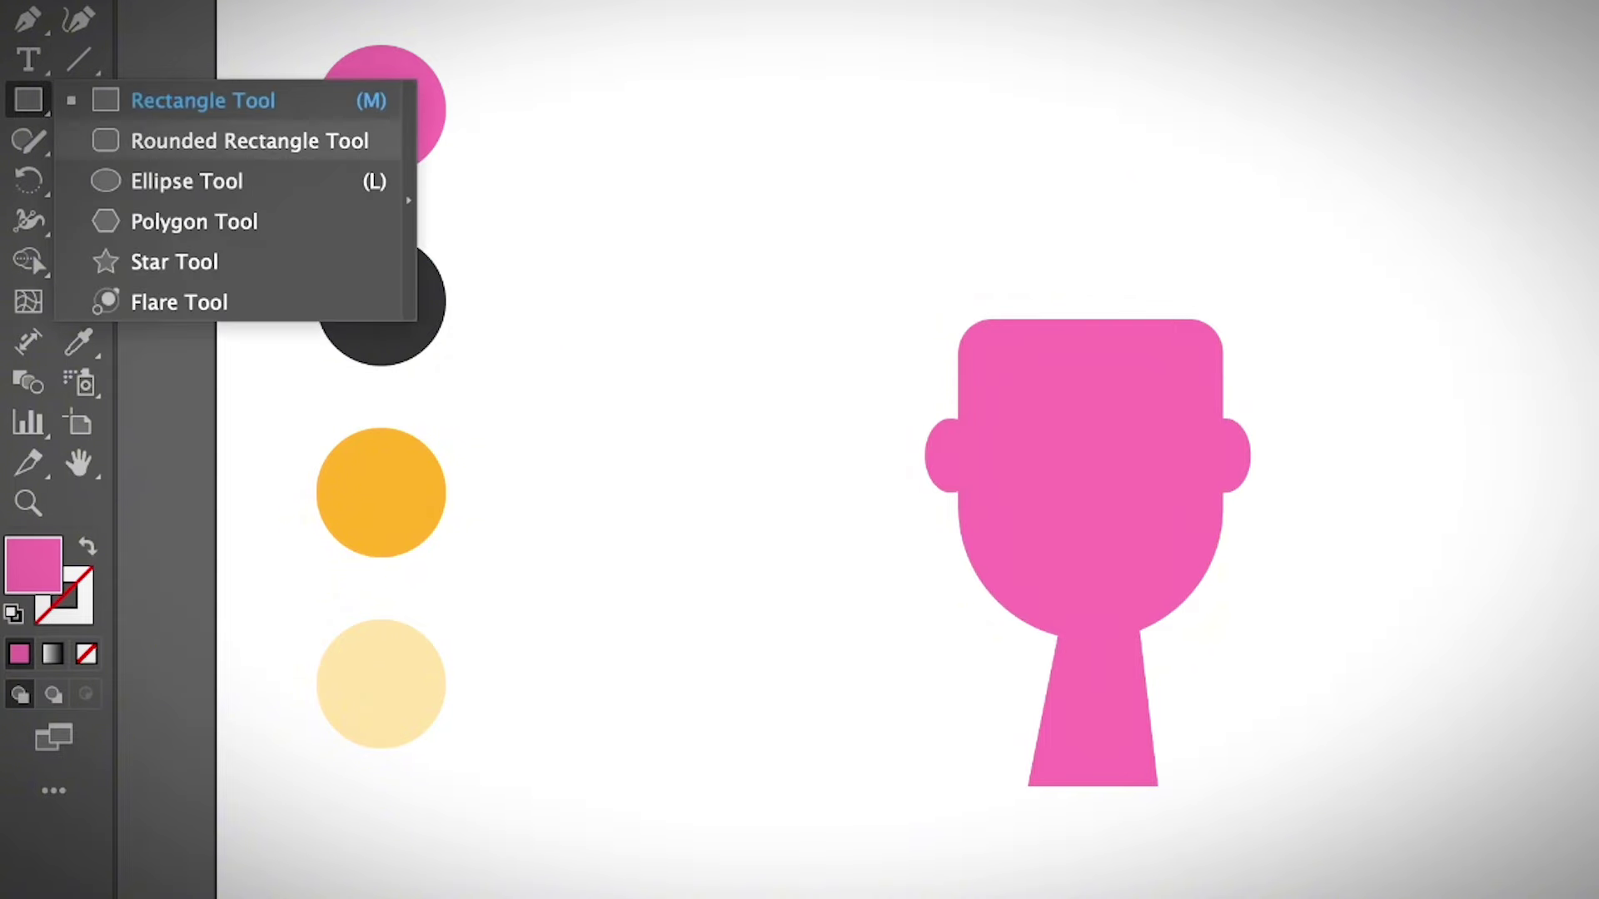
left_click(203, 100)
left_click_drag(926, 250, 1259, 366)
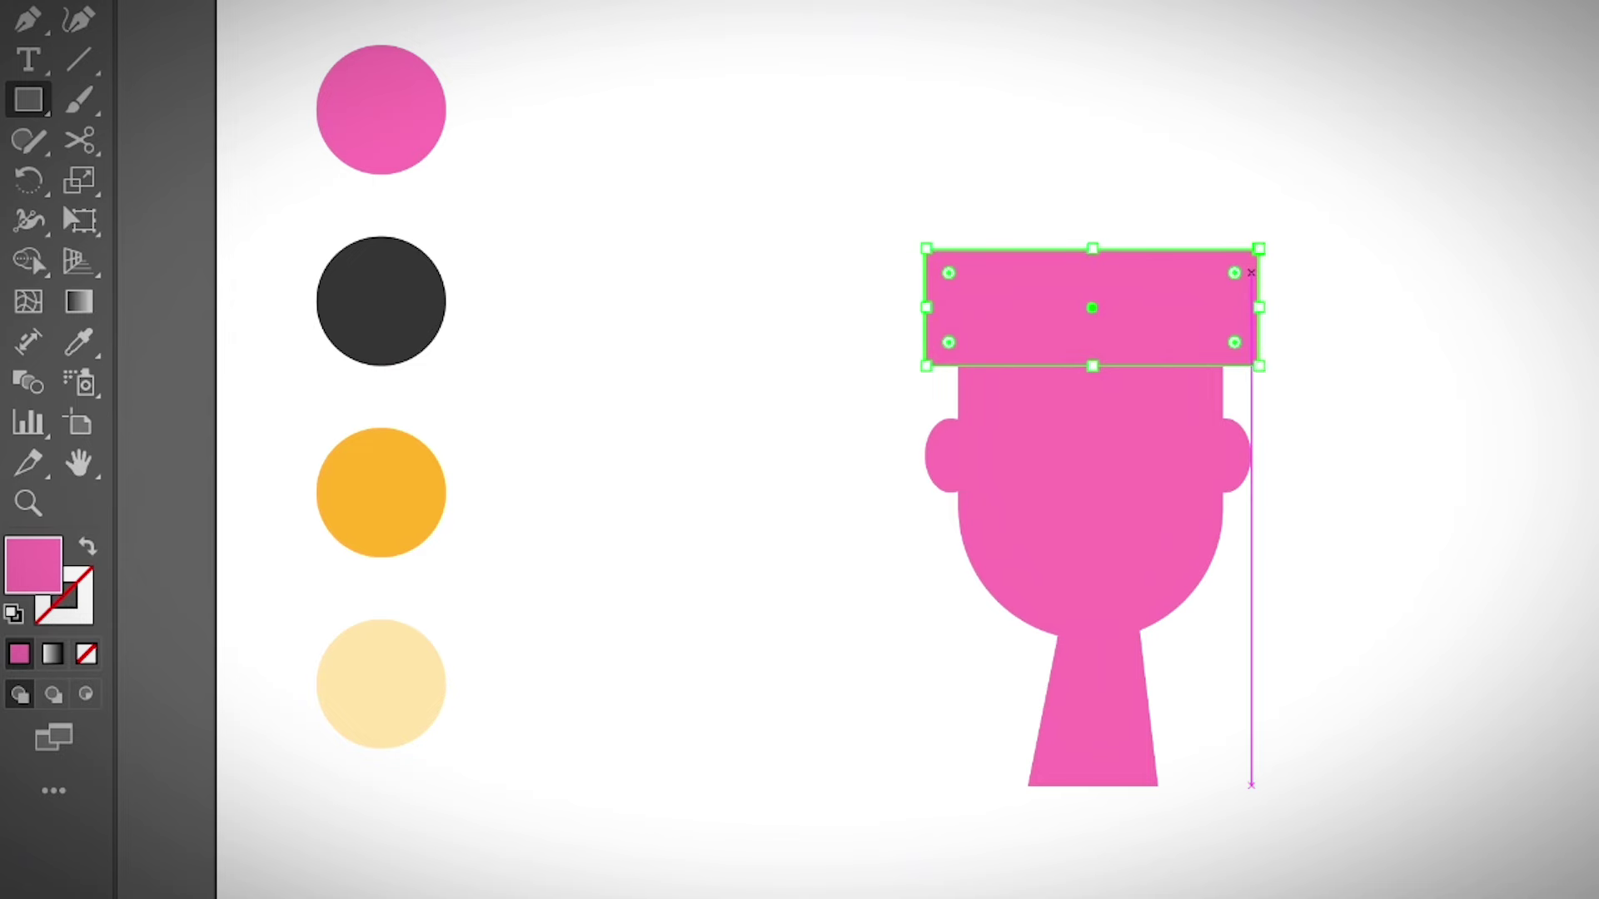
- Round the hair rectangle's two left corners, giving the lower one a much larger curve than the upper one
key("a")
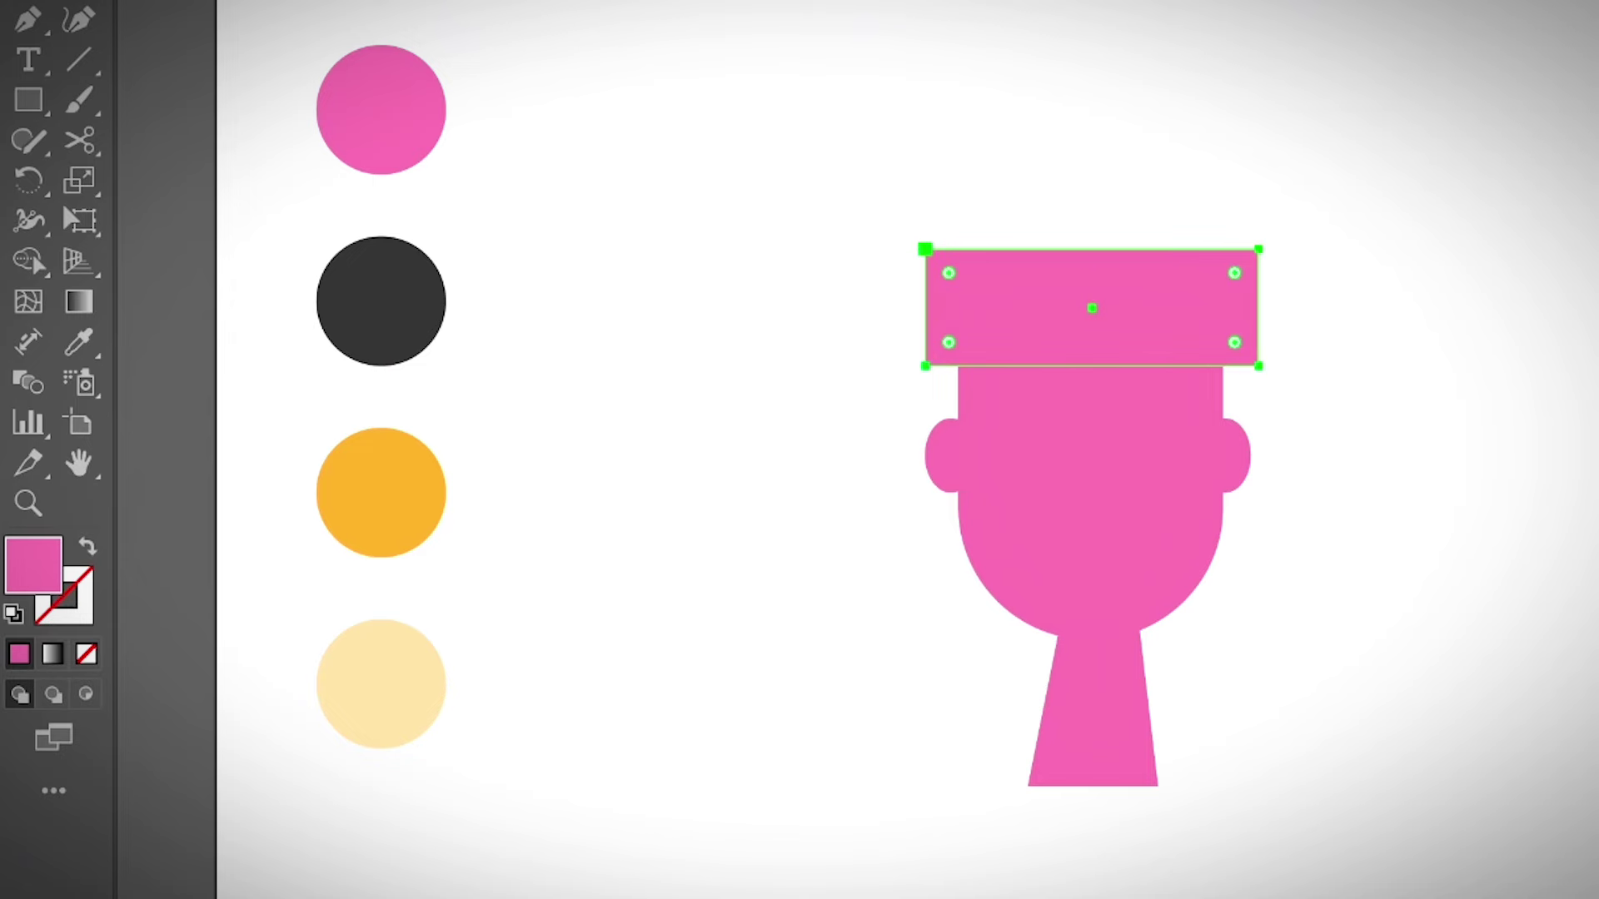
left_click(925, 366, "shift")
key("ctrl+shift+a")
left_click(1002, 249)
left_click_drag(946, 339, 949, 272)
left_click(925, 249)
- Slightly round the hair rectangle's two right corners and shift the shape a little to the left
left_click(1258, 366)
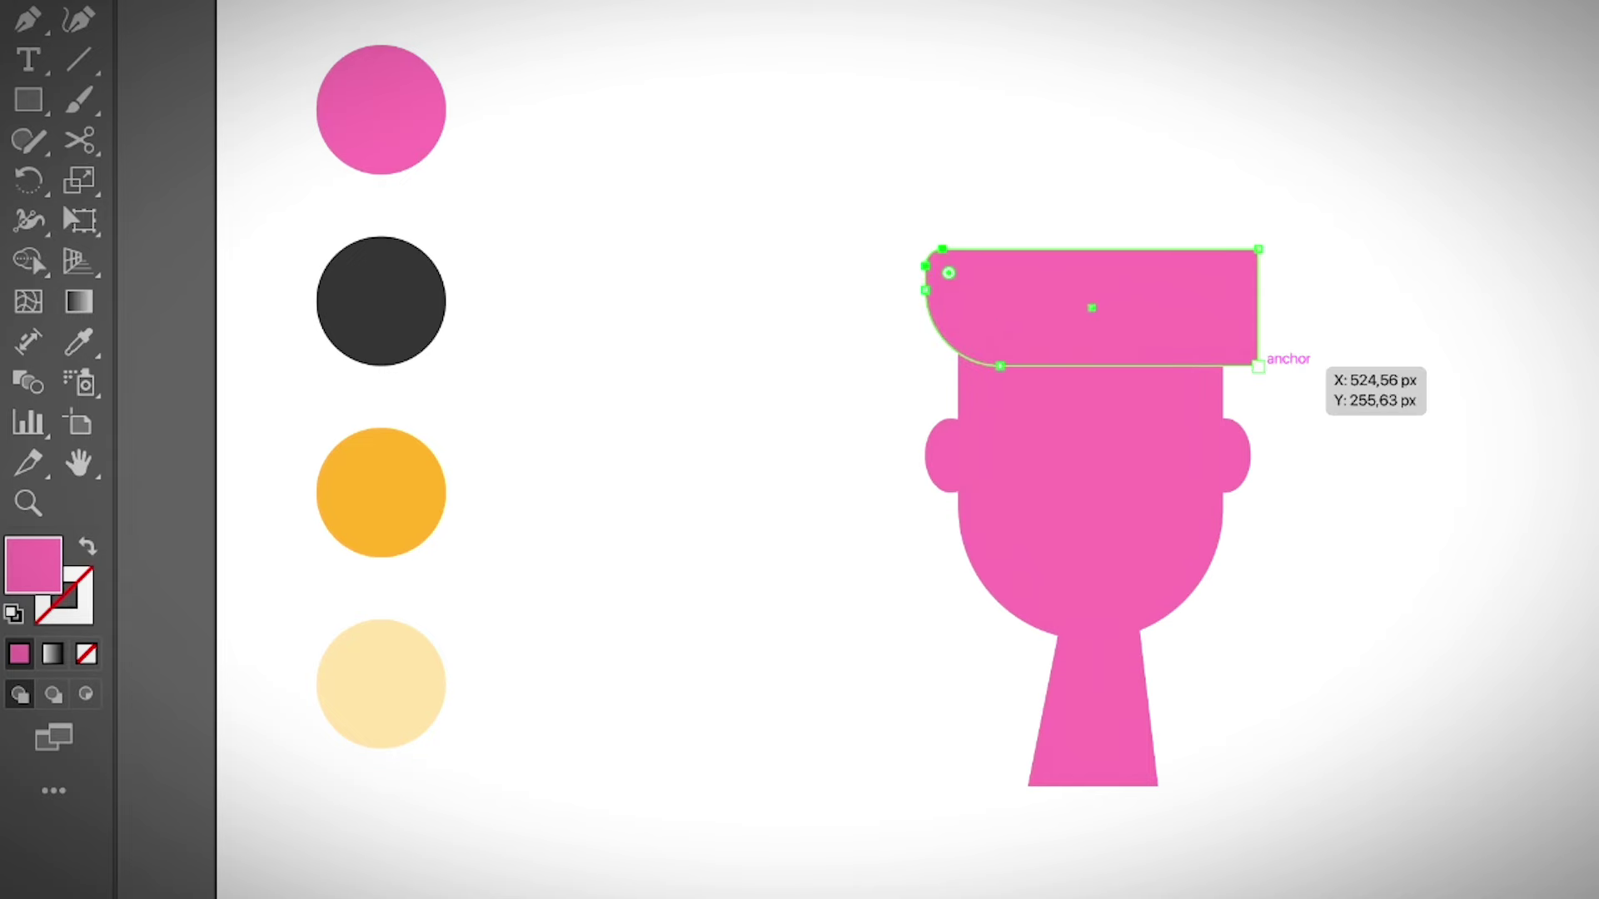
left_click_drag(1234, 342, 1224, 331)
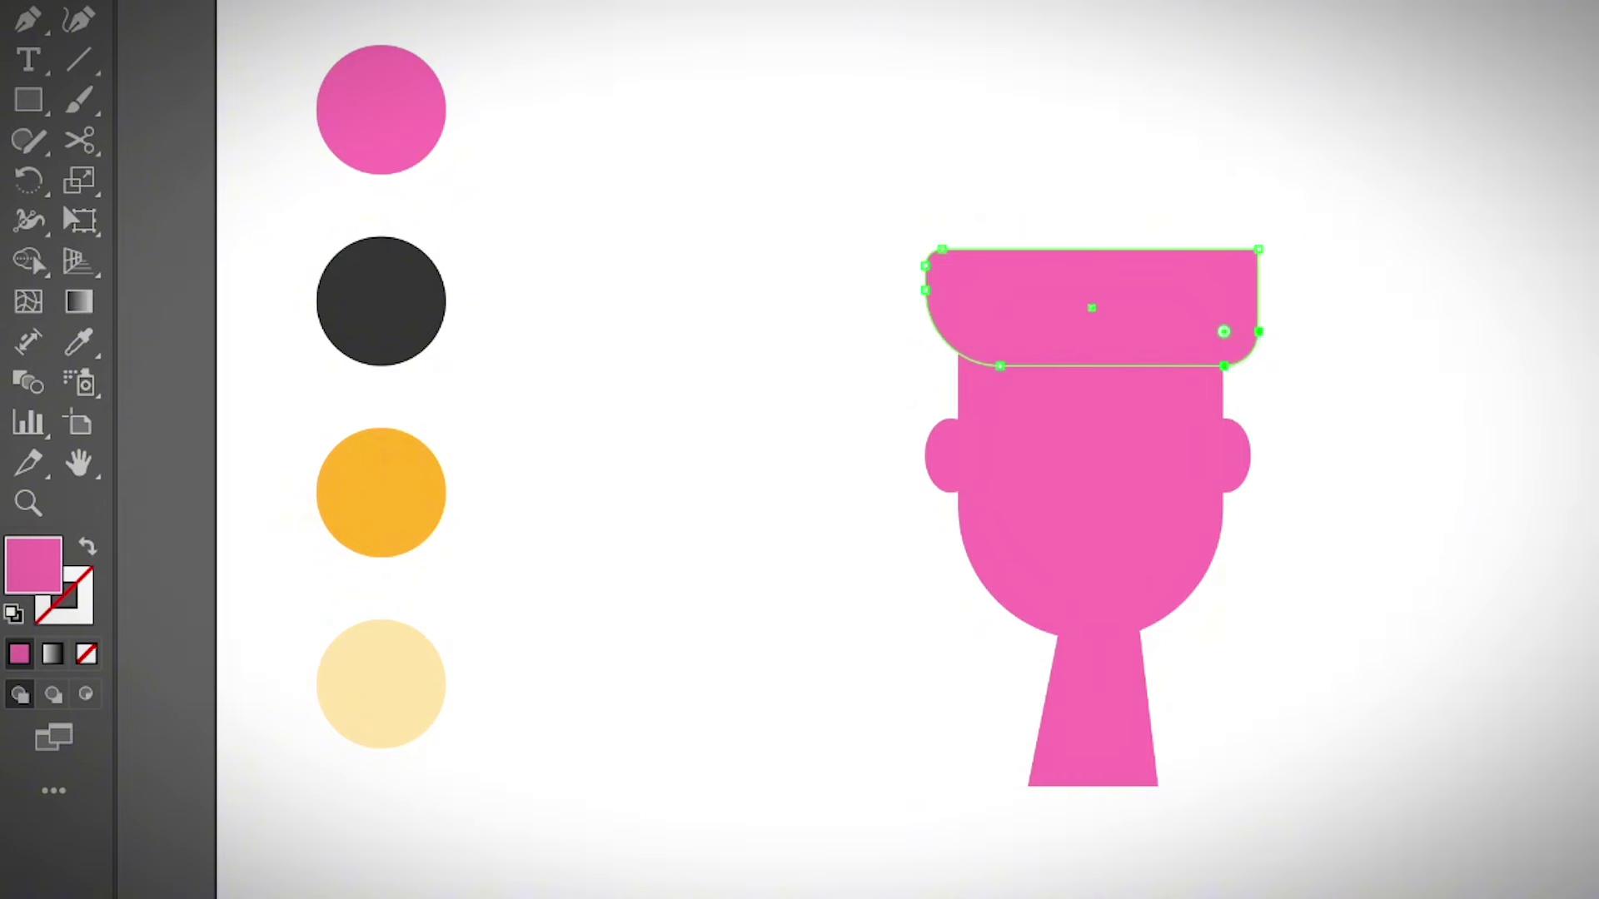
left_click(1259, 249)
left_click_drag(1237, 272, 1245, 261)
left_click_drag(1215, 322, 1207, 322)
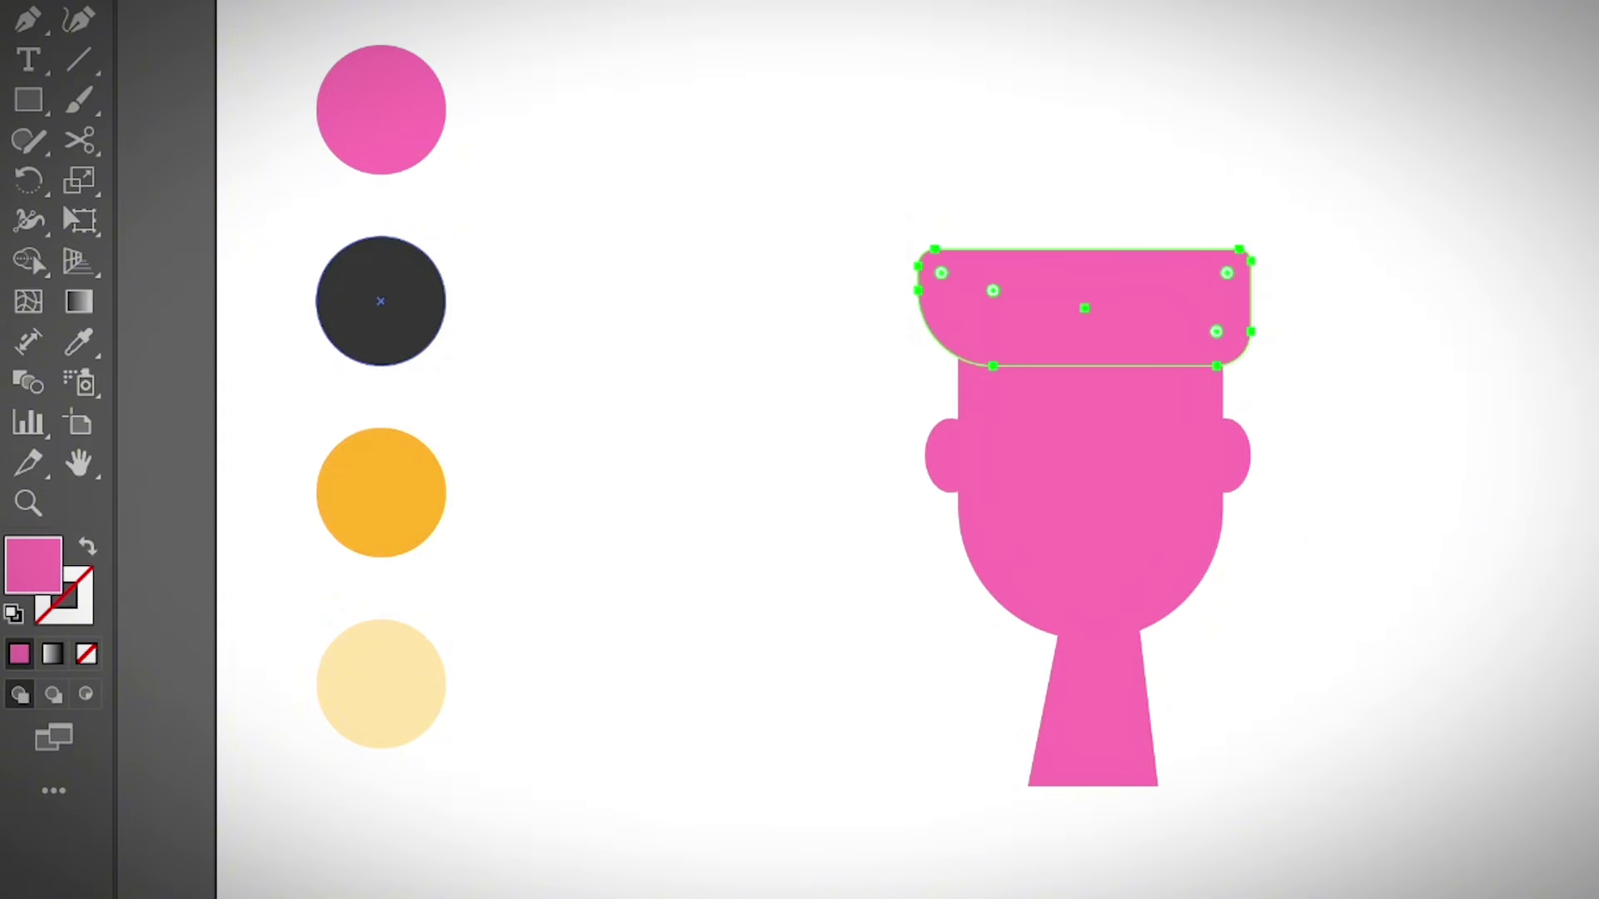
- Sample the dark grey swatch circle as the fill with the Eyedropper and delete the rounded hair rectangle
key("i")
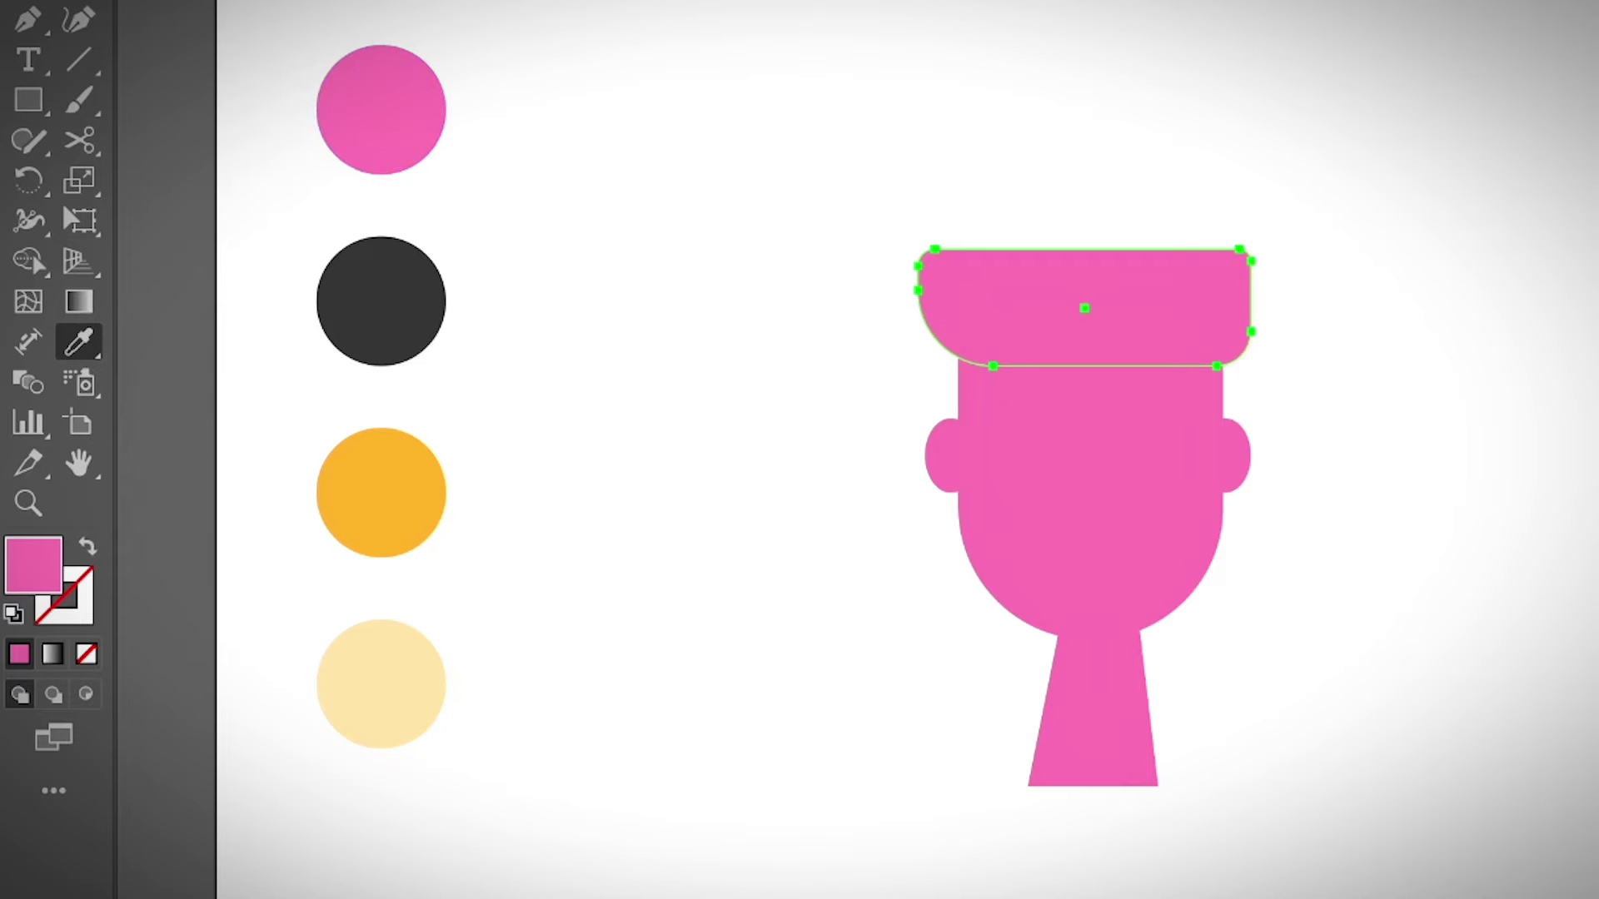
left_click(380, 493)
left_click(380, 684)
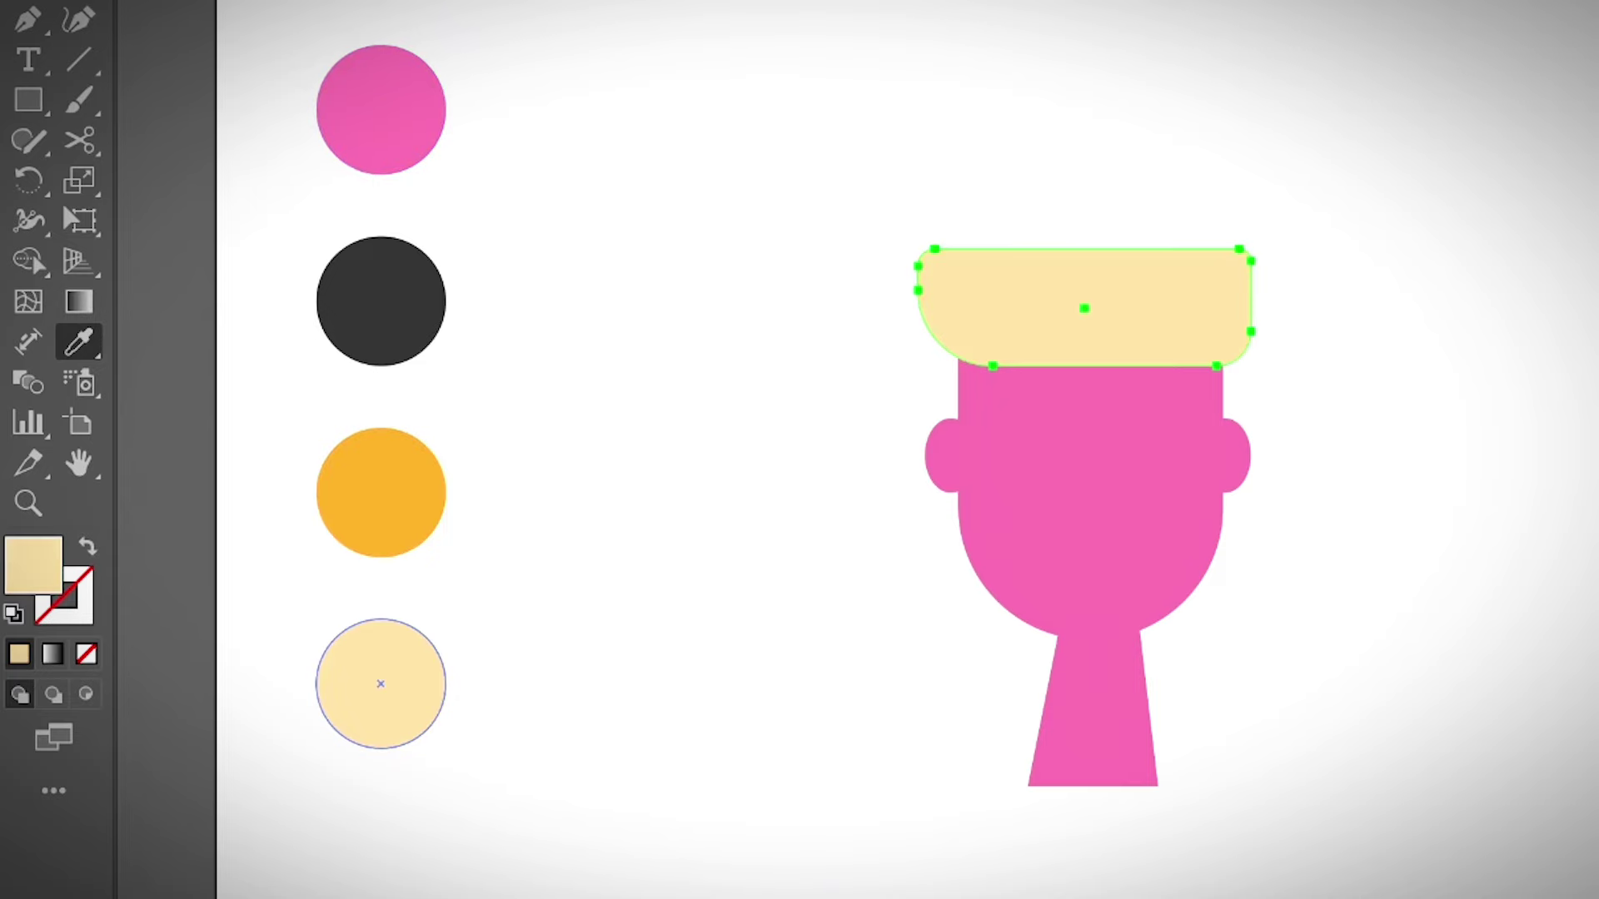
left_click(380, 301)
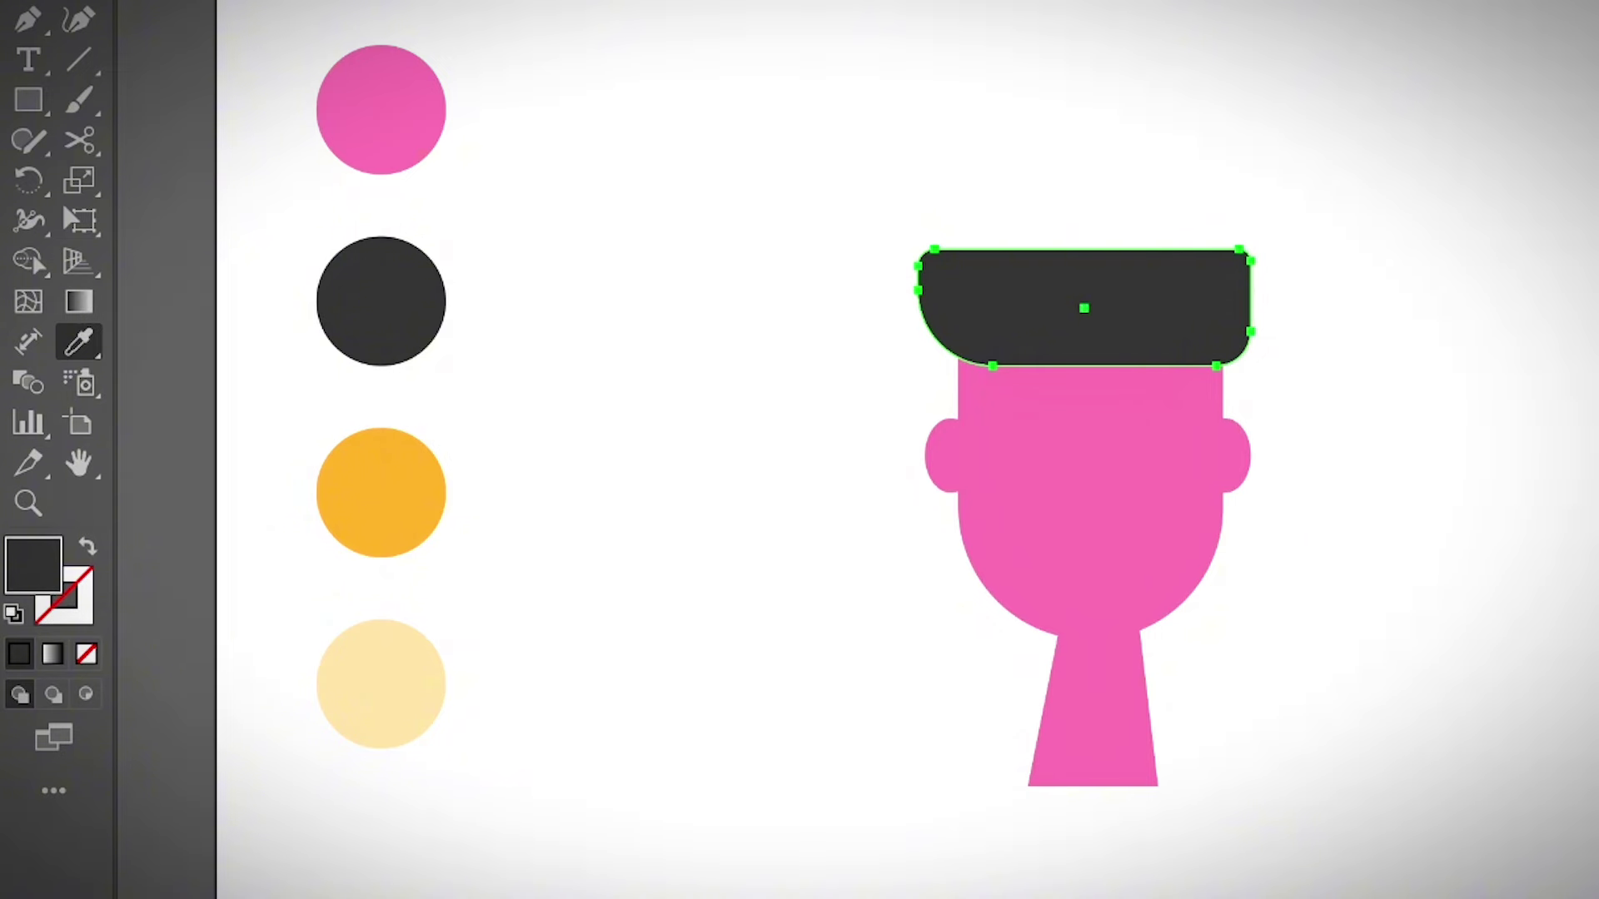
key("Delete")
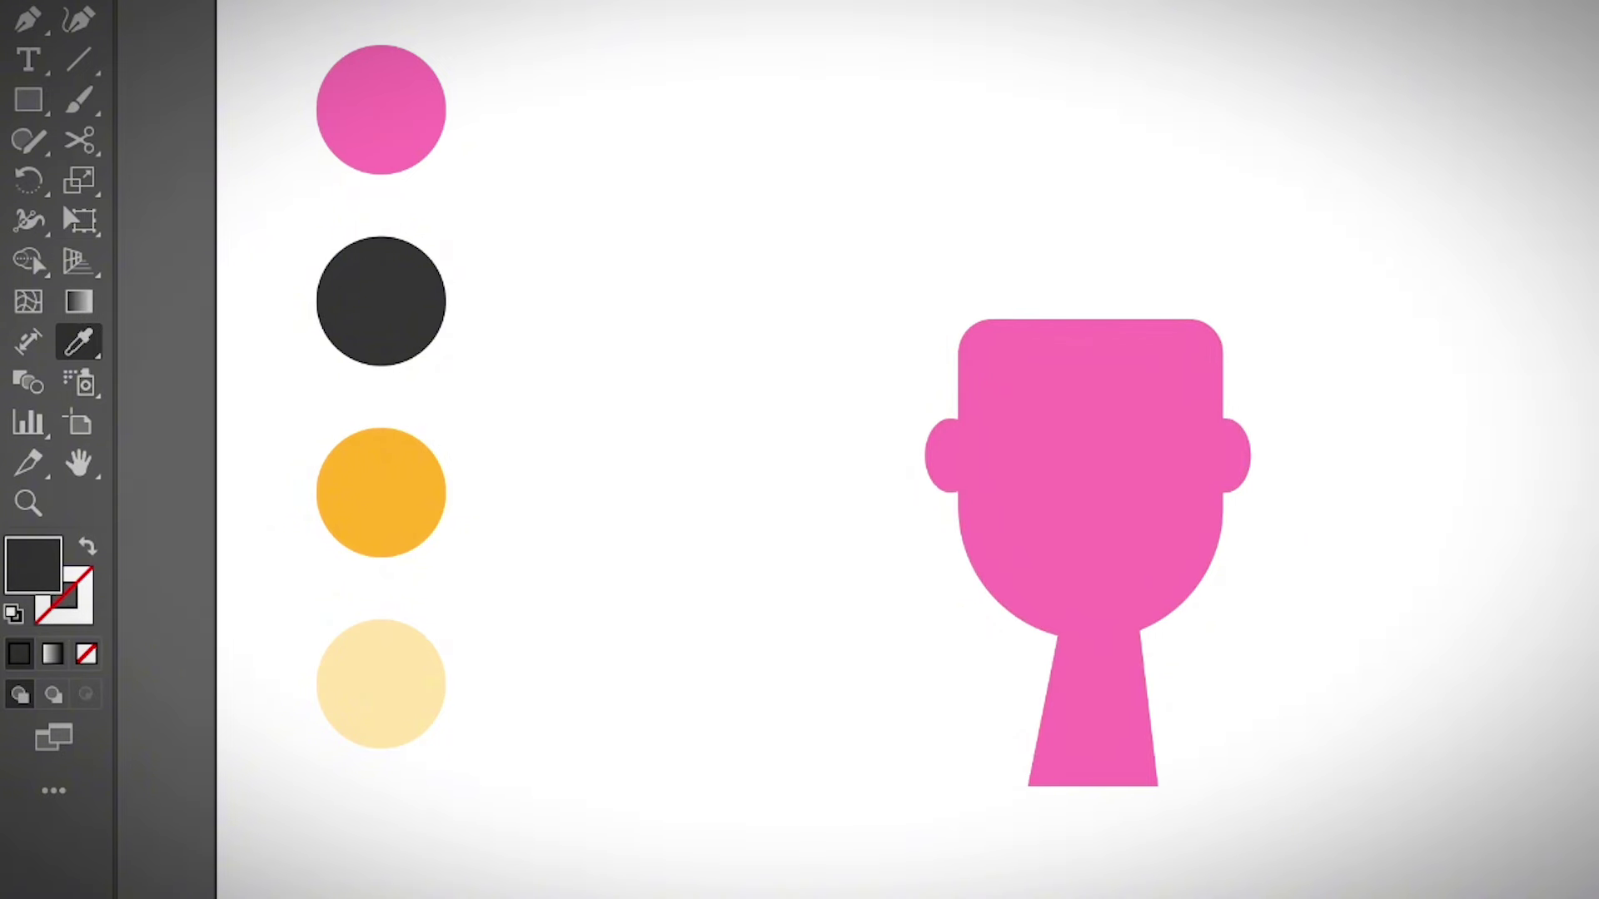
- Draw a closed, wavy dark grey hair silhouette around the whole head down to the neck with the Pen tool
key("p")
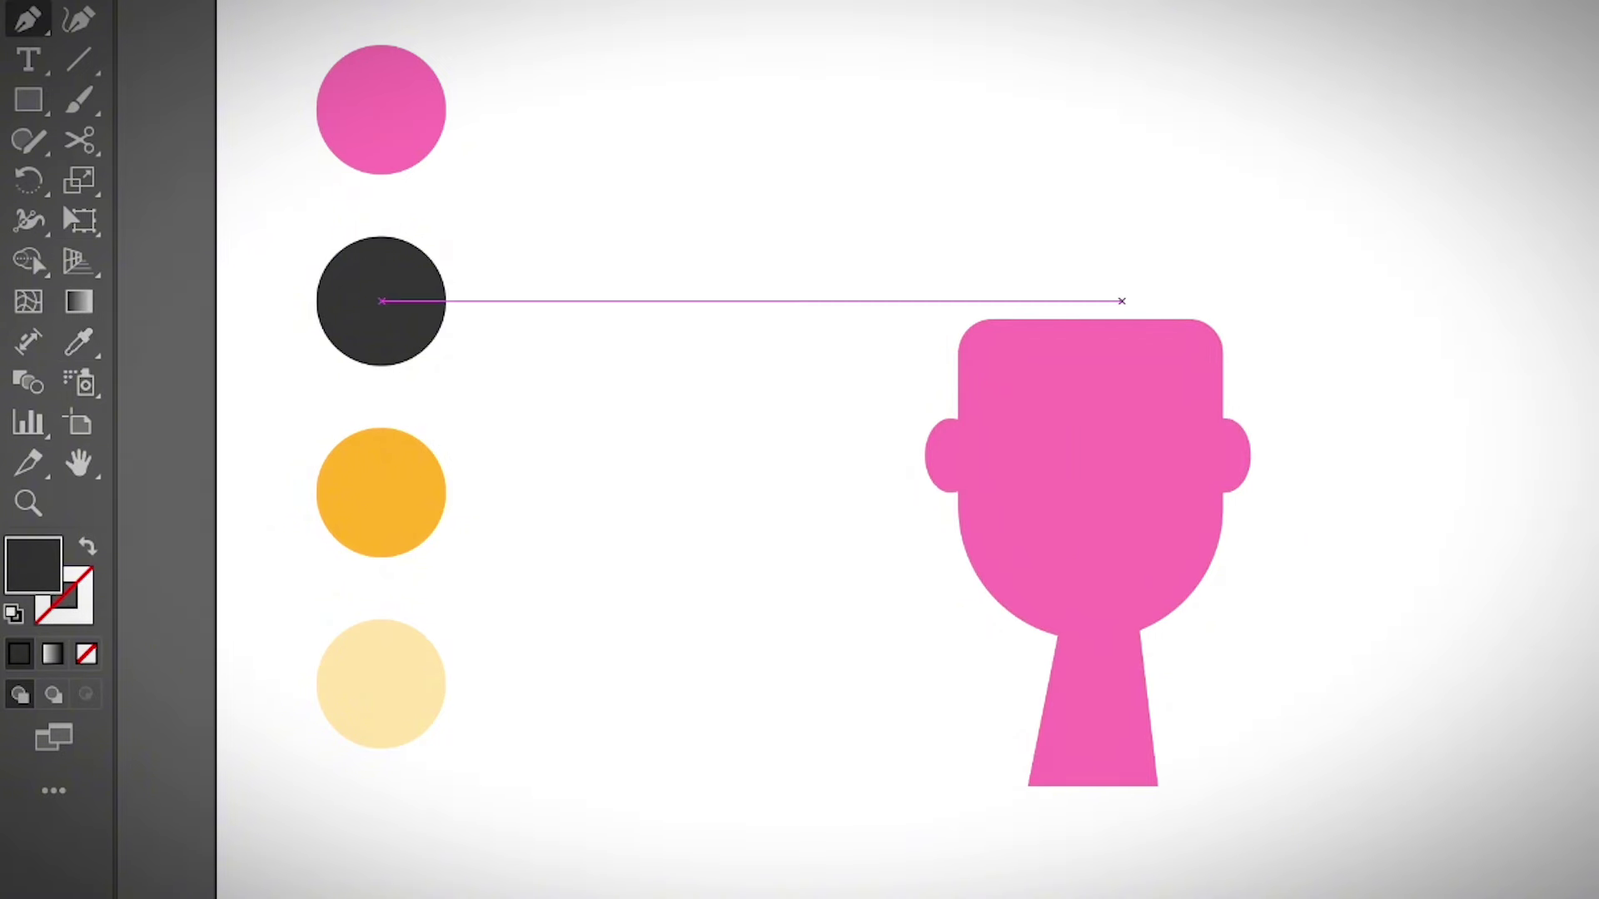
left_click(996, 205)
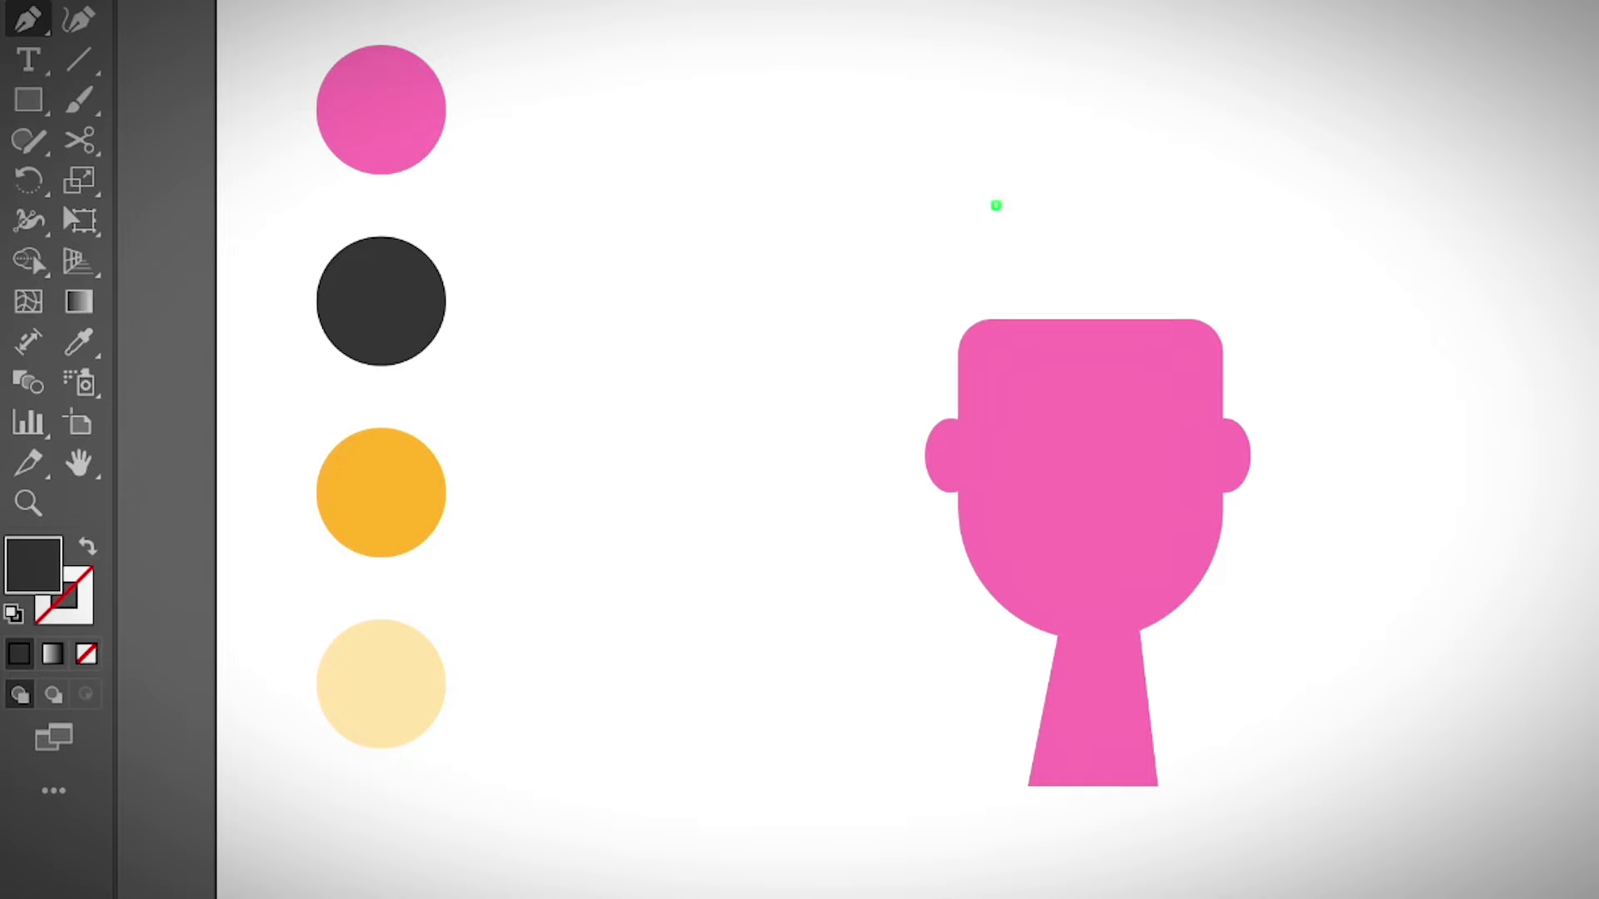
left_click_drag(1208, 193, 1341, 254)
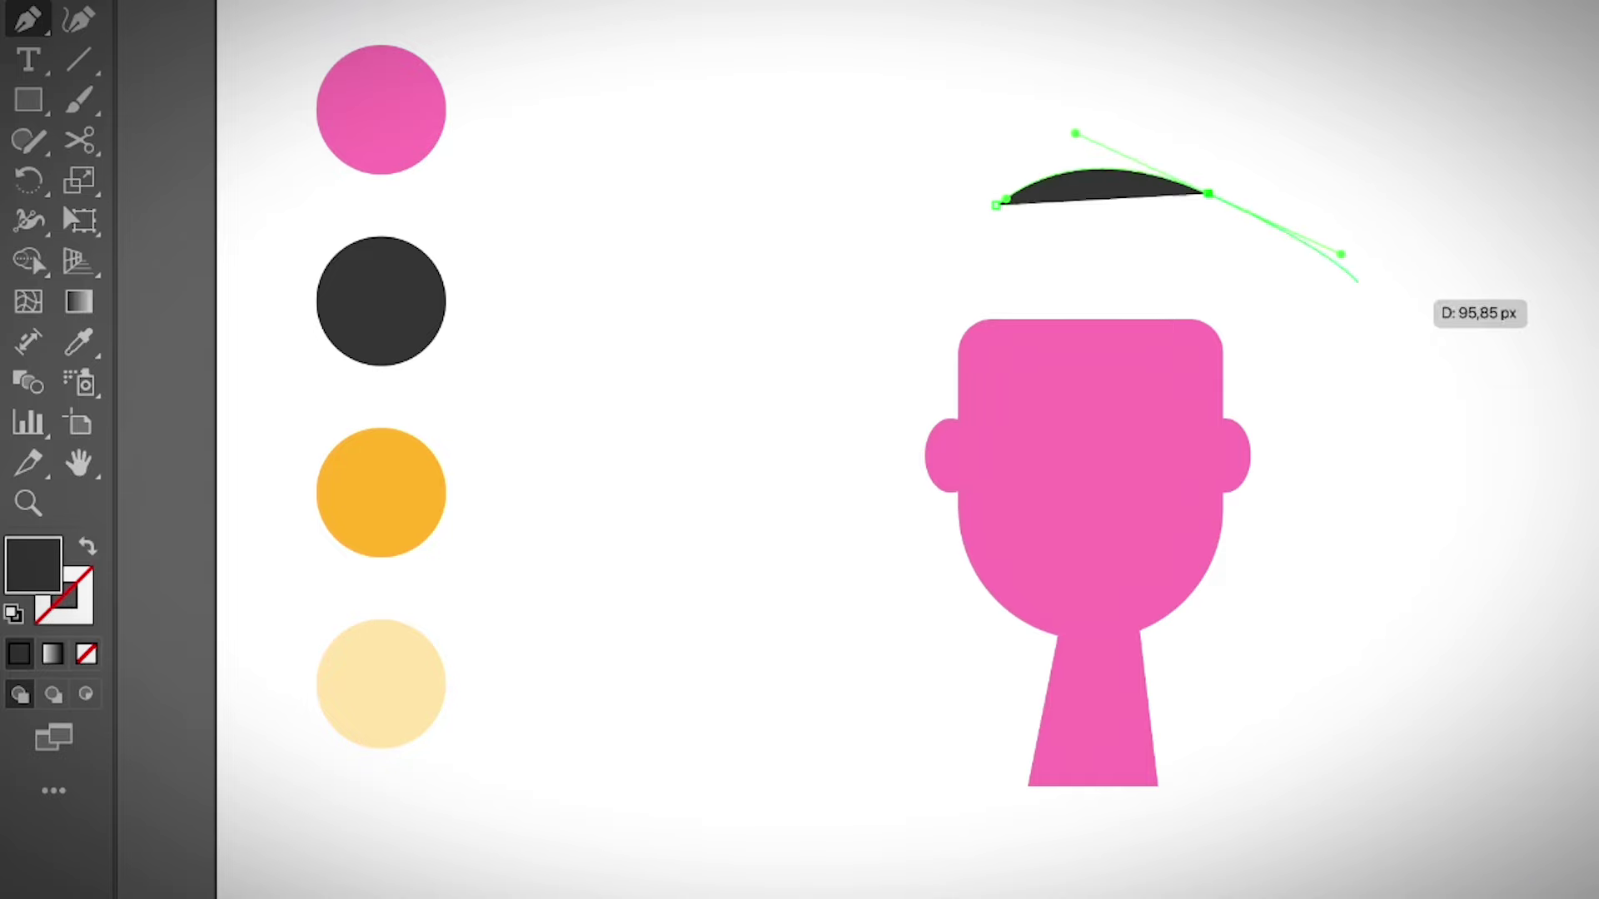
left_click_drag(1414, 449, 1443, 506)
left_click_drag(1391, 557, 1390, 633)
left_click_drag(1306, 669, 856, 502)
left_click_drag(861, 418, 924, 189)
left_click(996, 205)
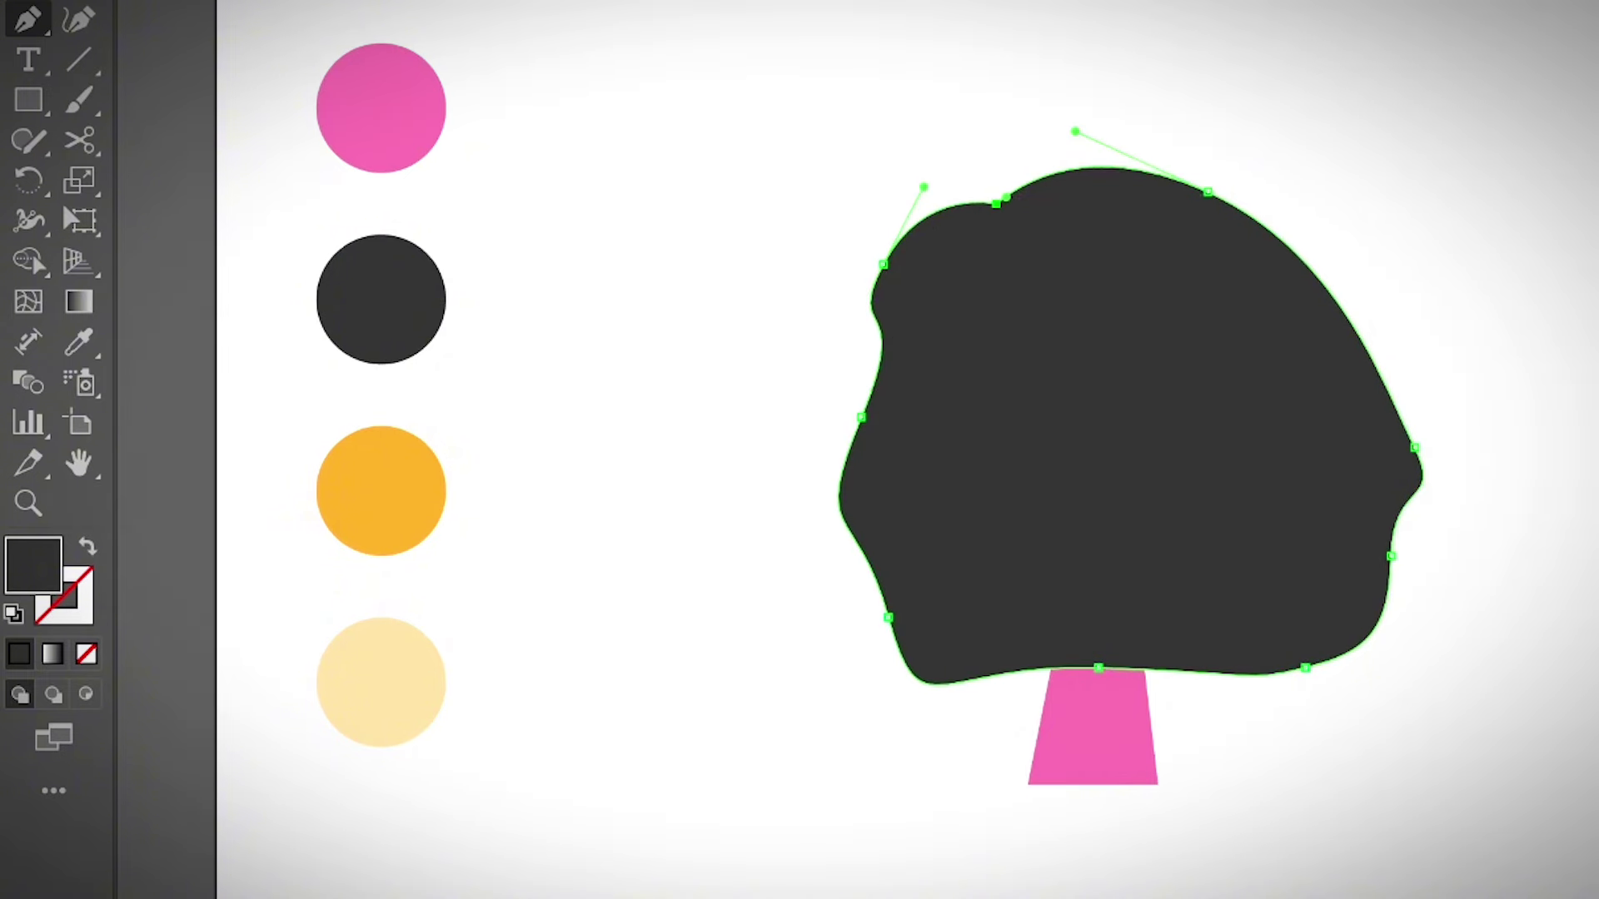
- Smooth the right edge of the hair outline with the Smooth tool
left_click(29, 141)
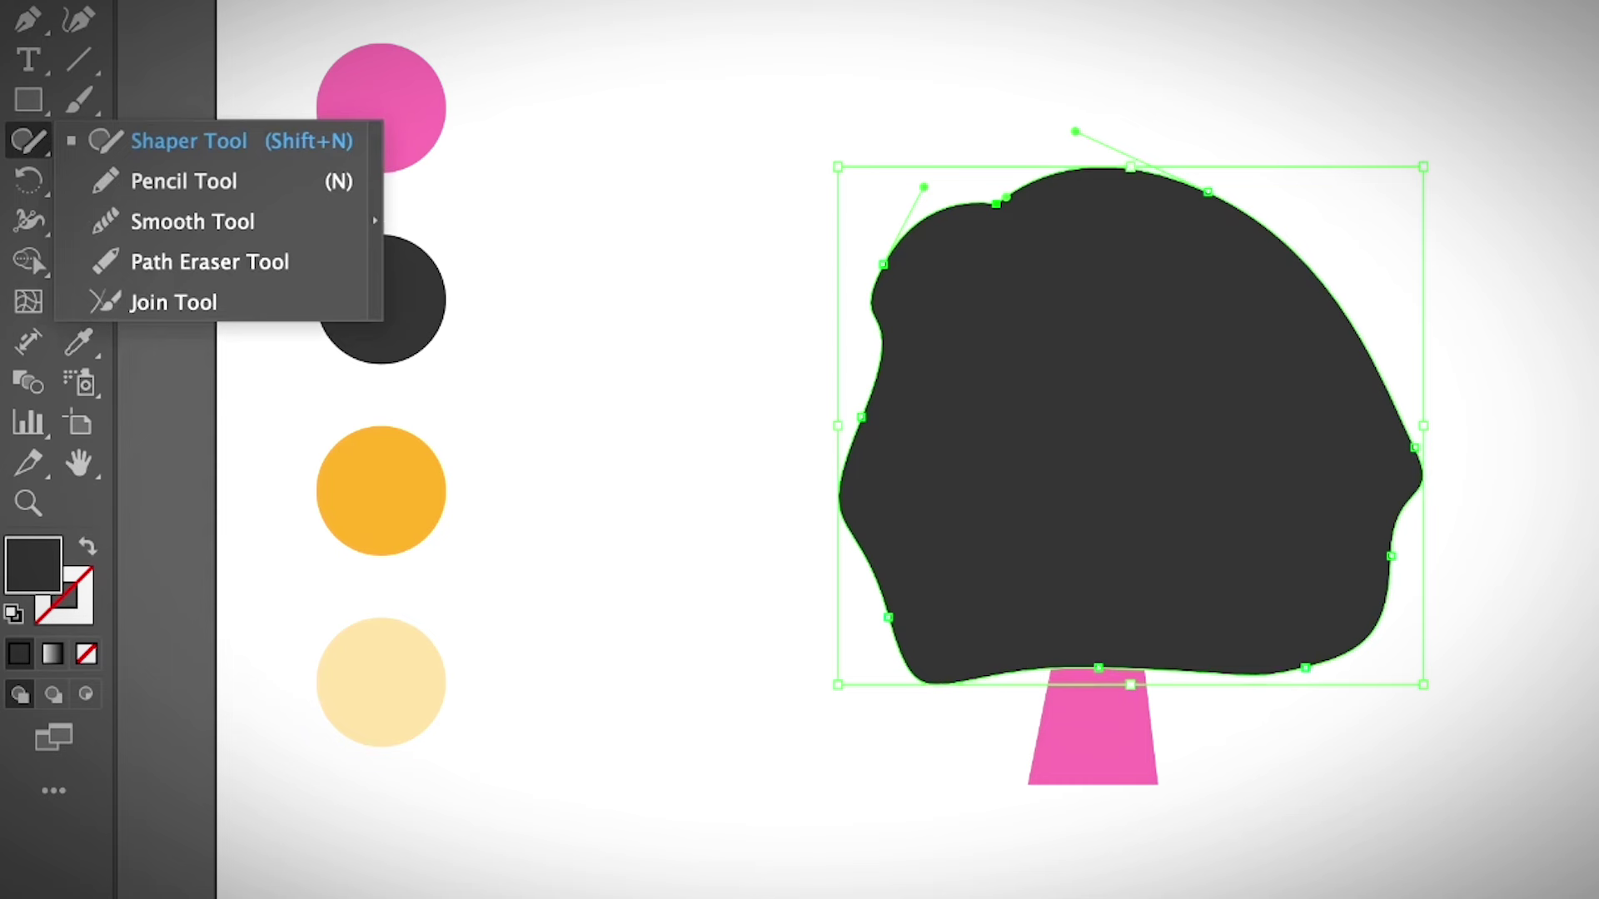
left_click(192, 222)
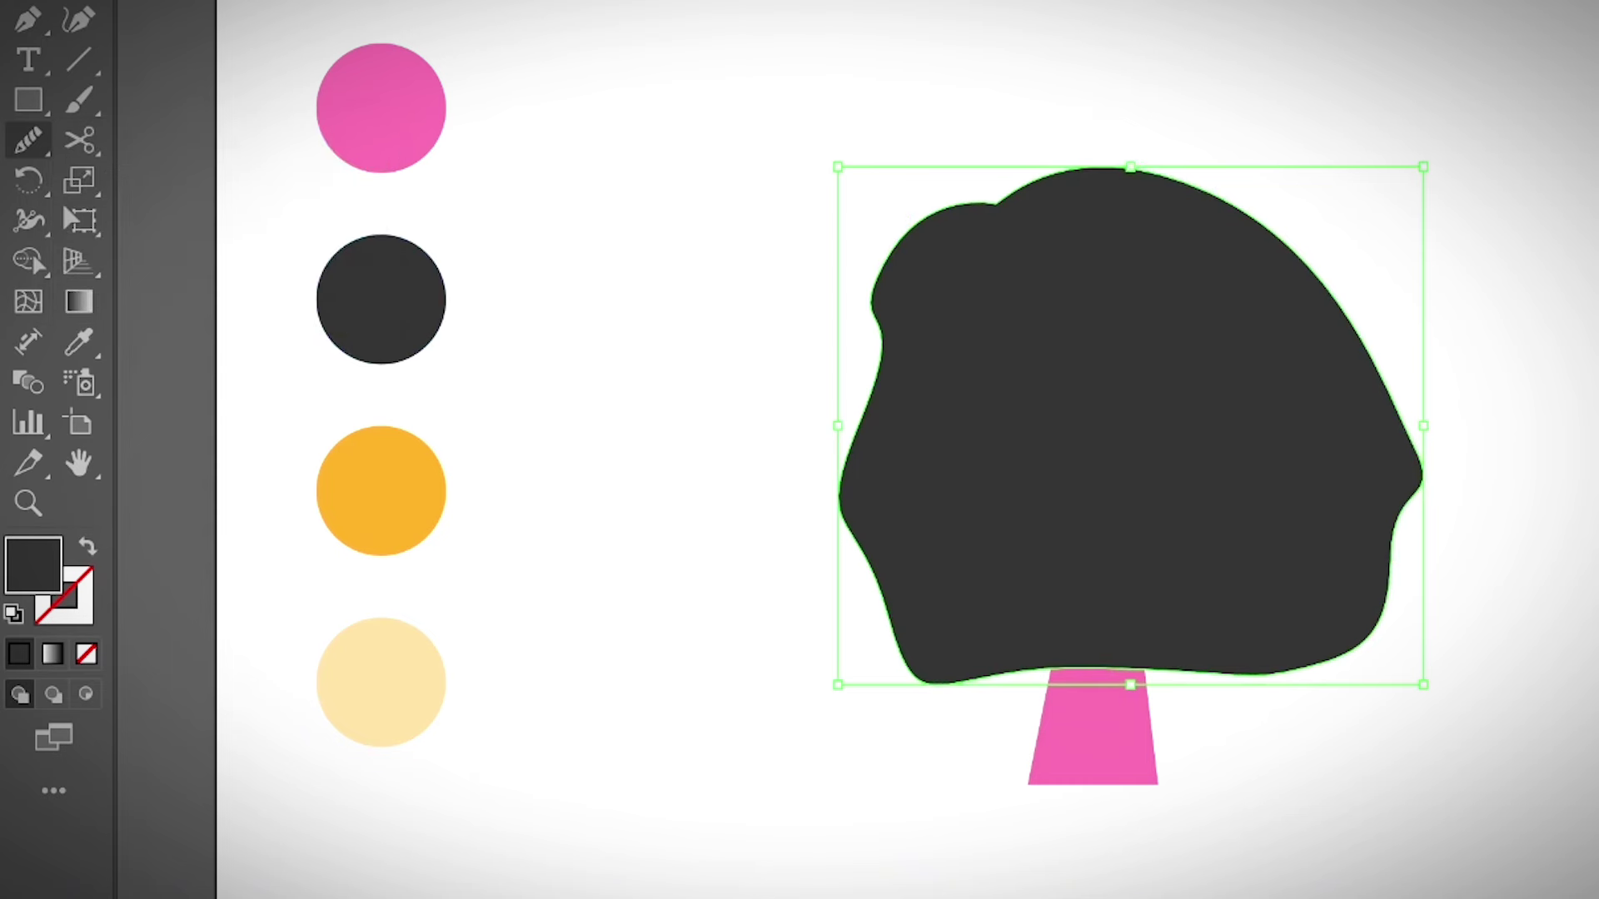
left_click_drag(1407, 382, 1419, 487)
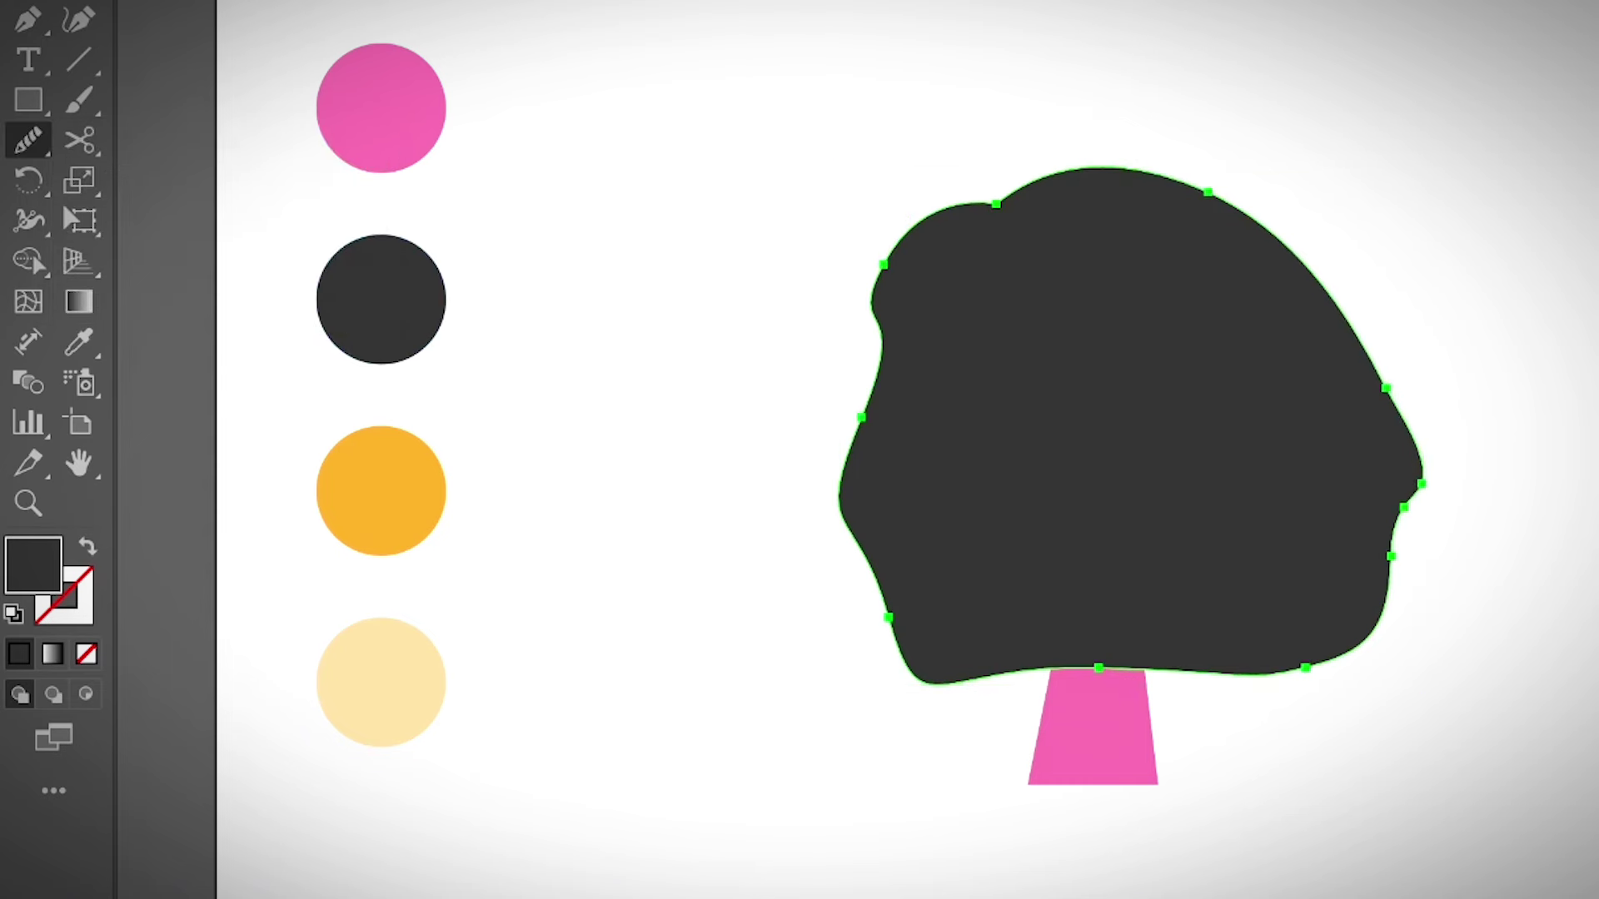
left_click_drag(1337, 305, 1409, 429)
left_click_drag(1299, 265, 1392, 400)
- Send the hair shape to the back so it sits behind the face, ears and neck
key("v")
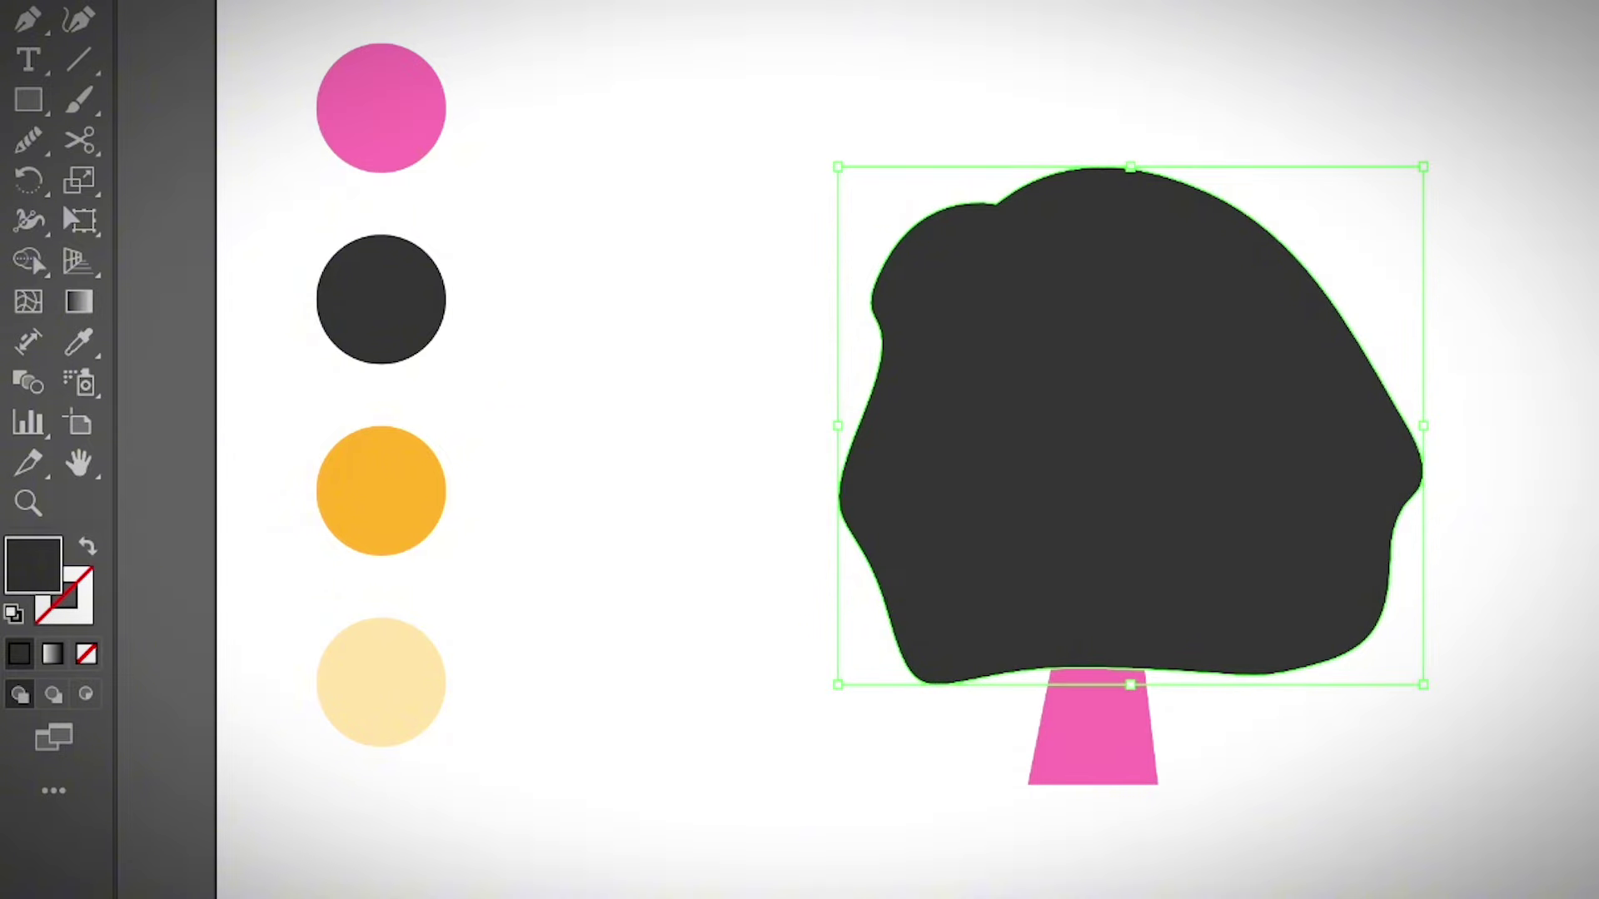
right_click(1019, 166)
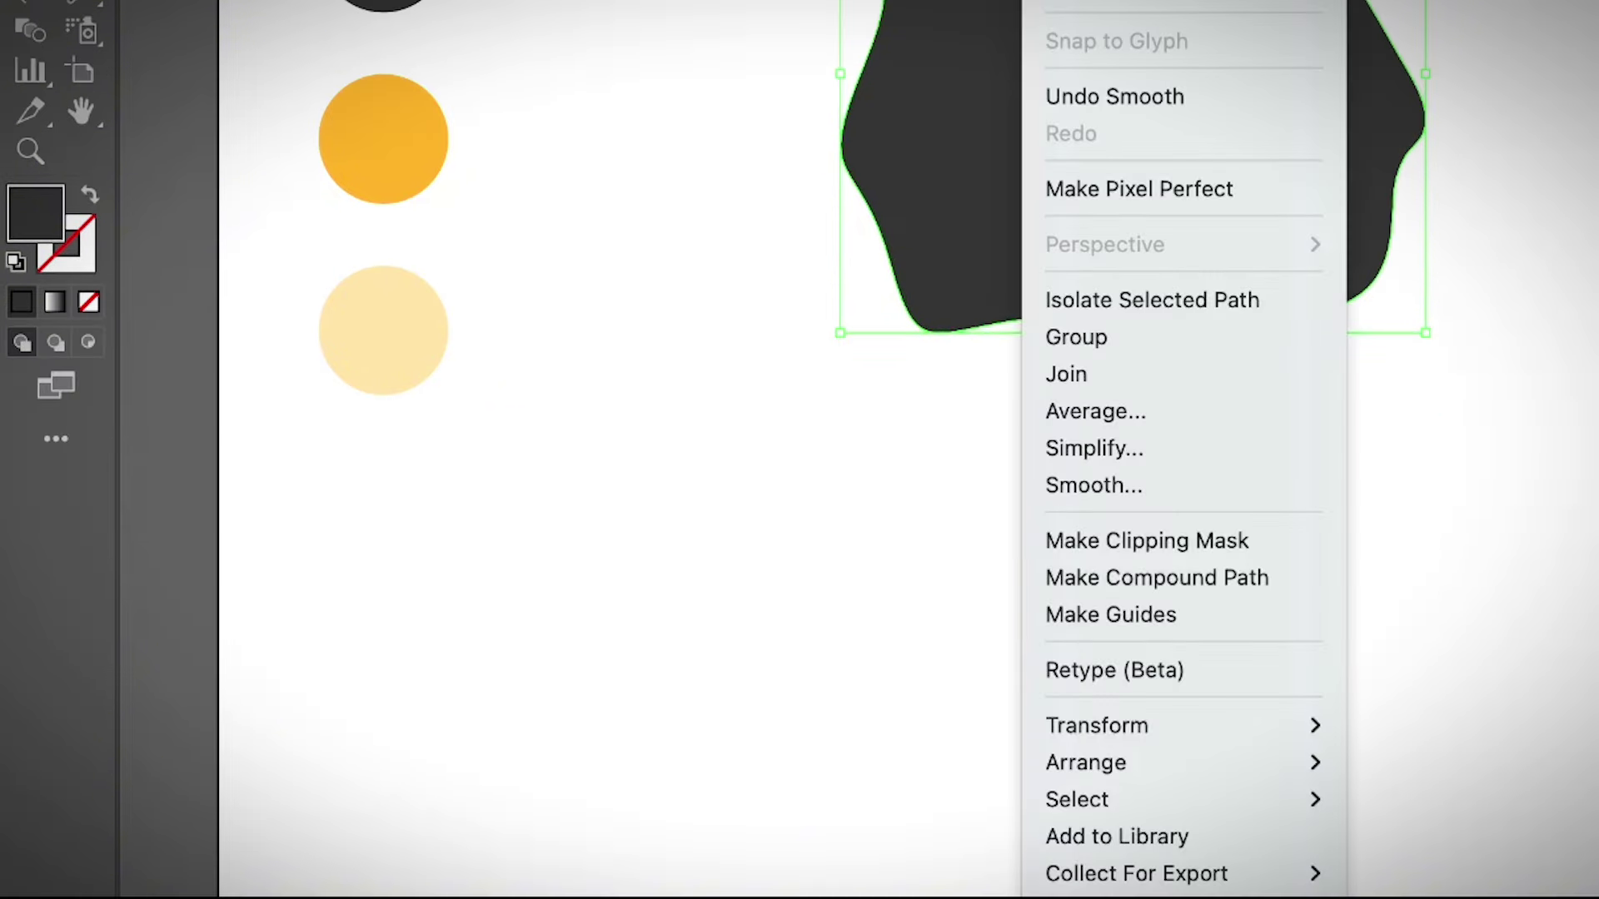
mouse_move(1166, 762)
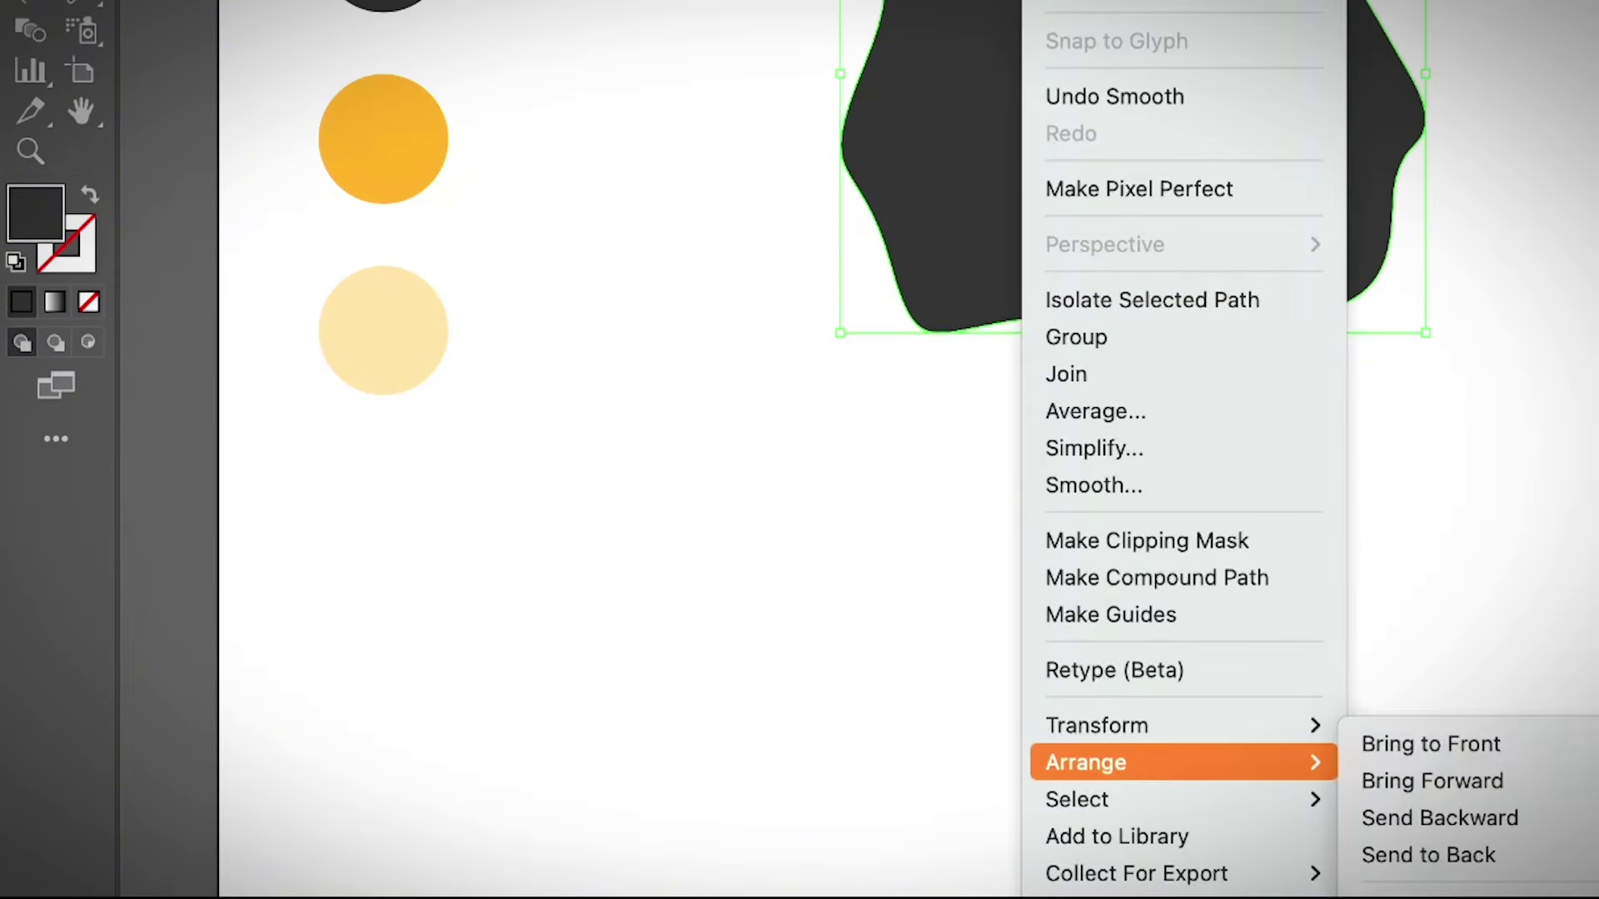
left_click(1428, 855)
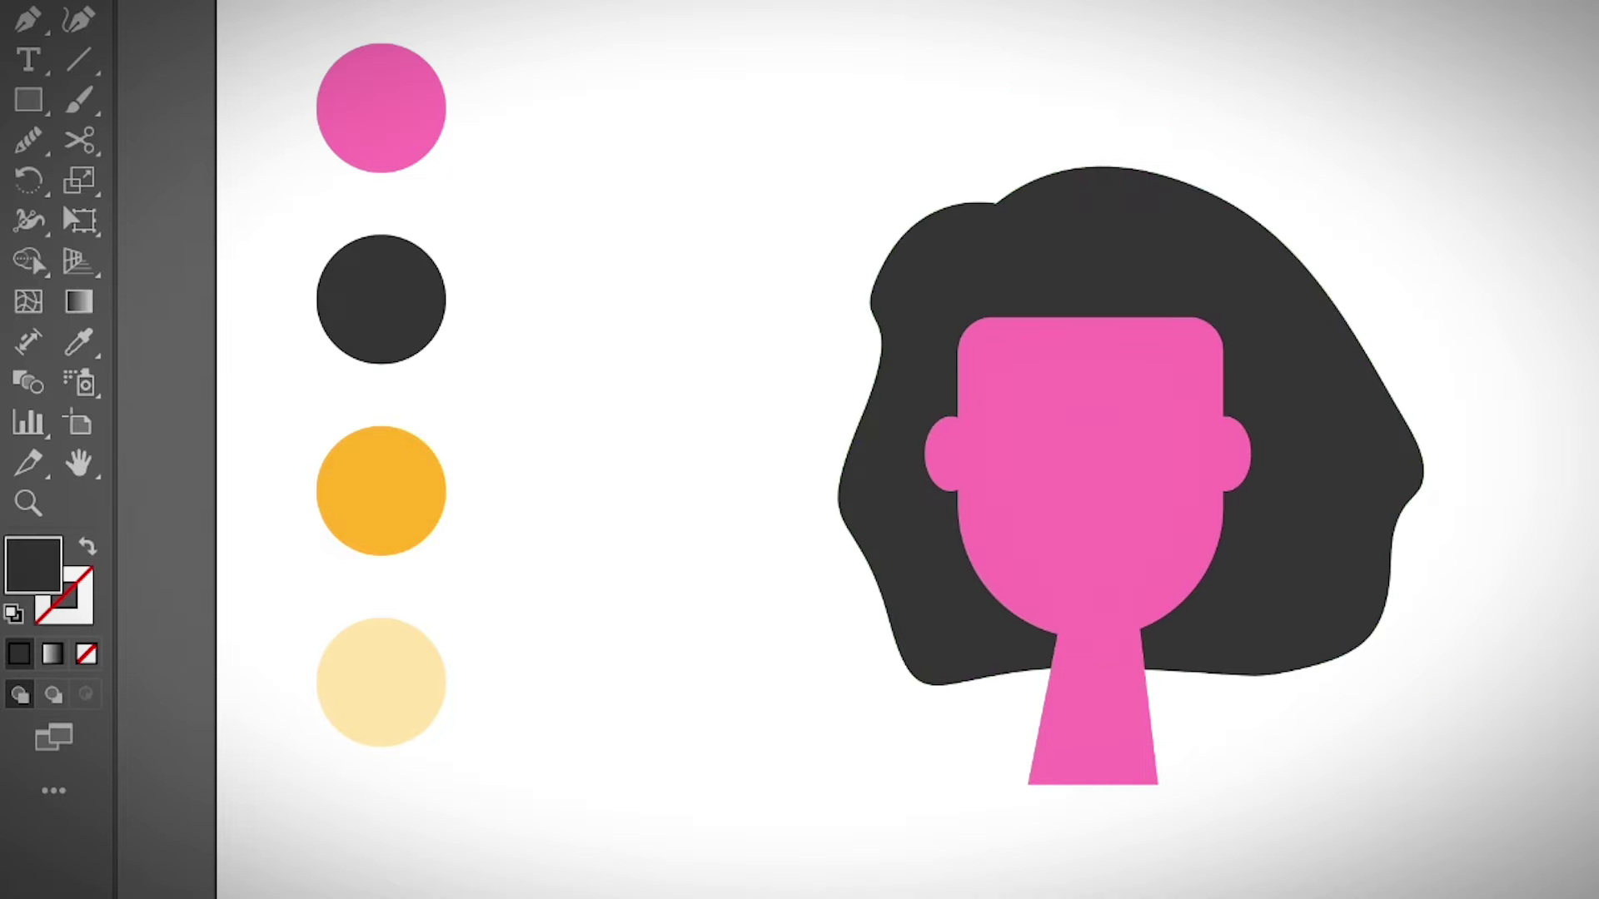
- Add a new layer above the "pink" layer and name it "hair front"
left_click(887, 287)
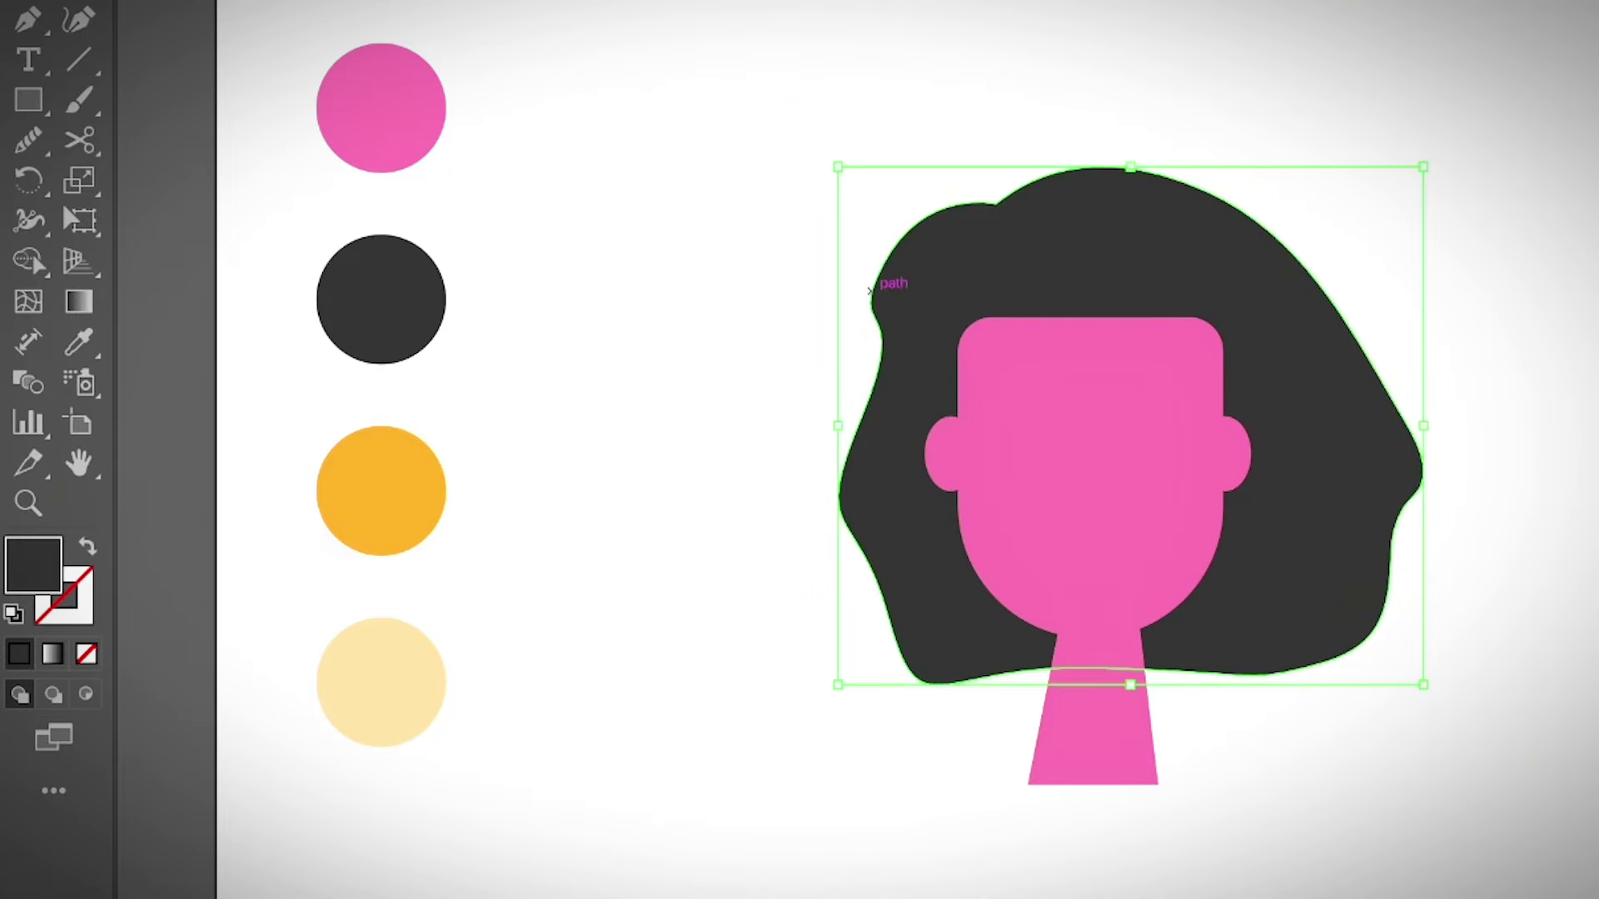
key("p")
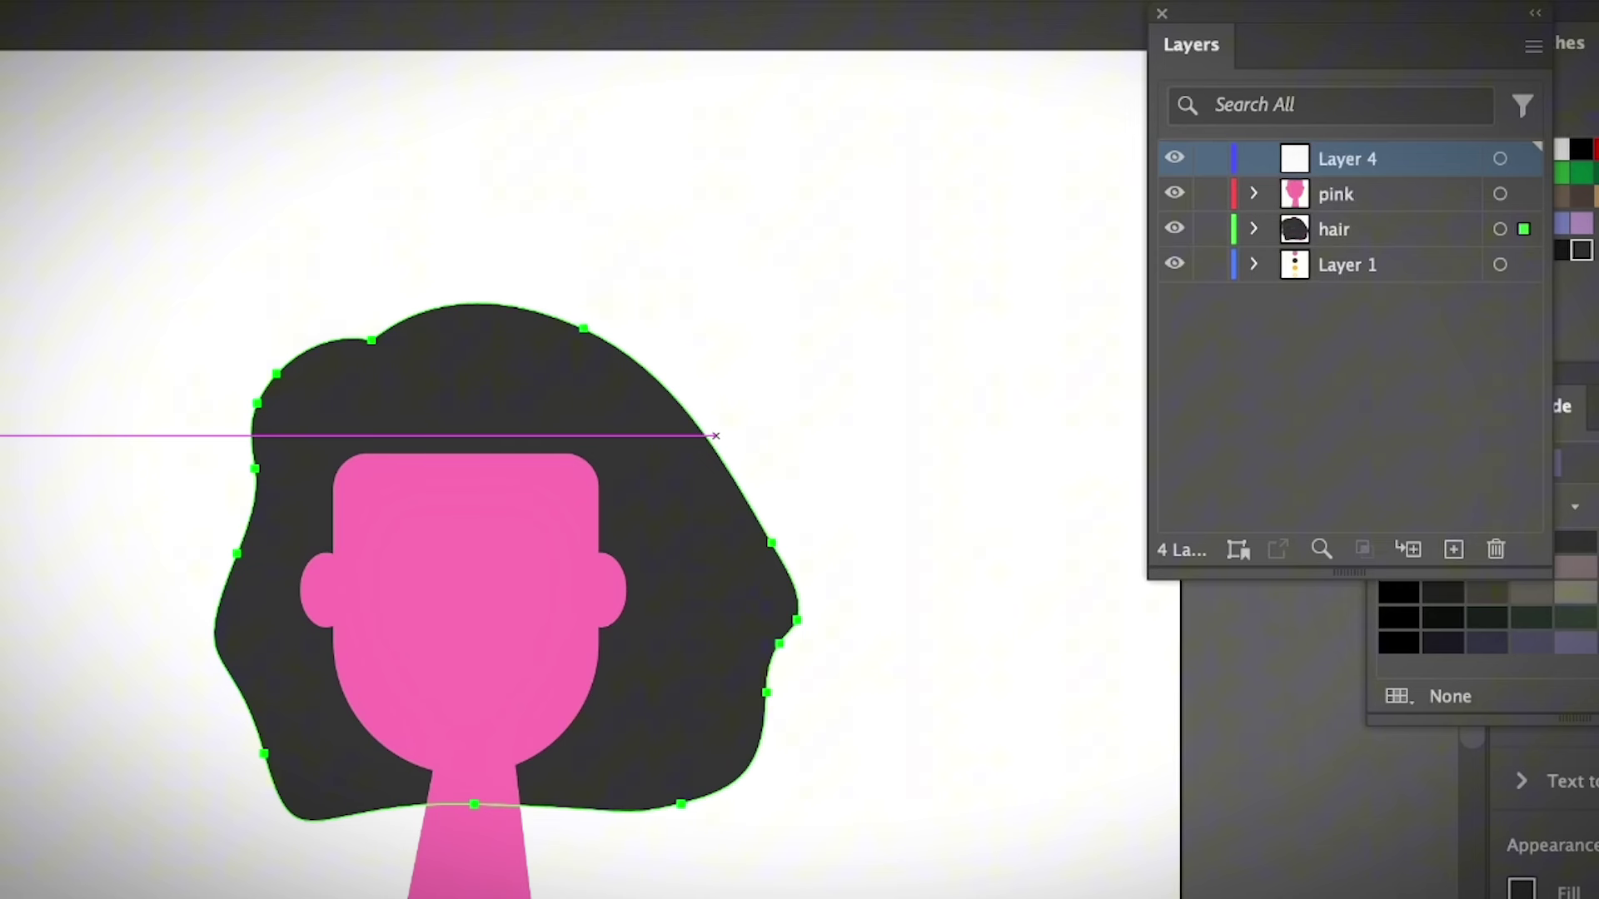
double_click(1354, 157)
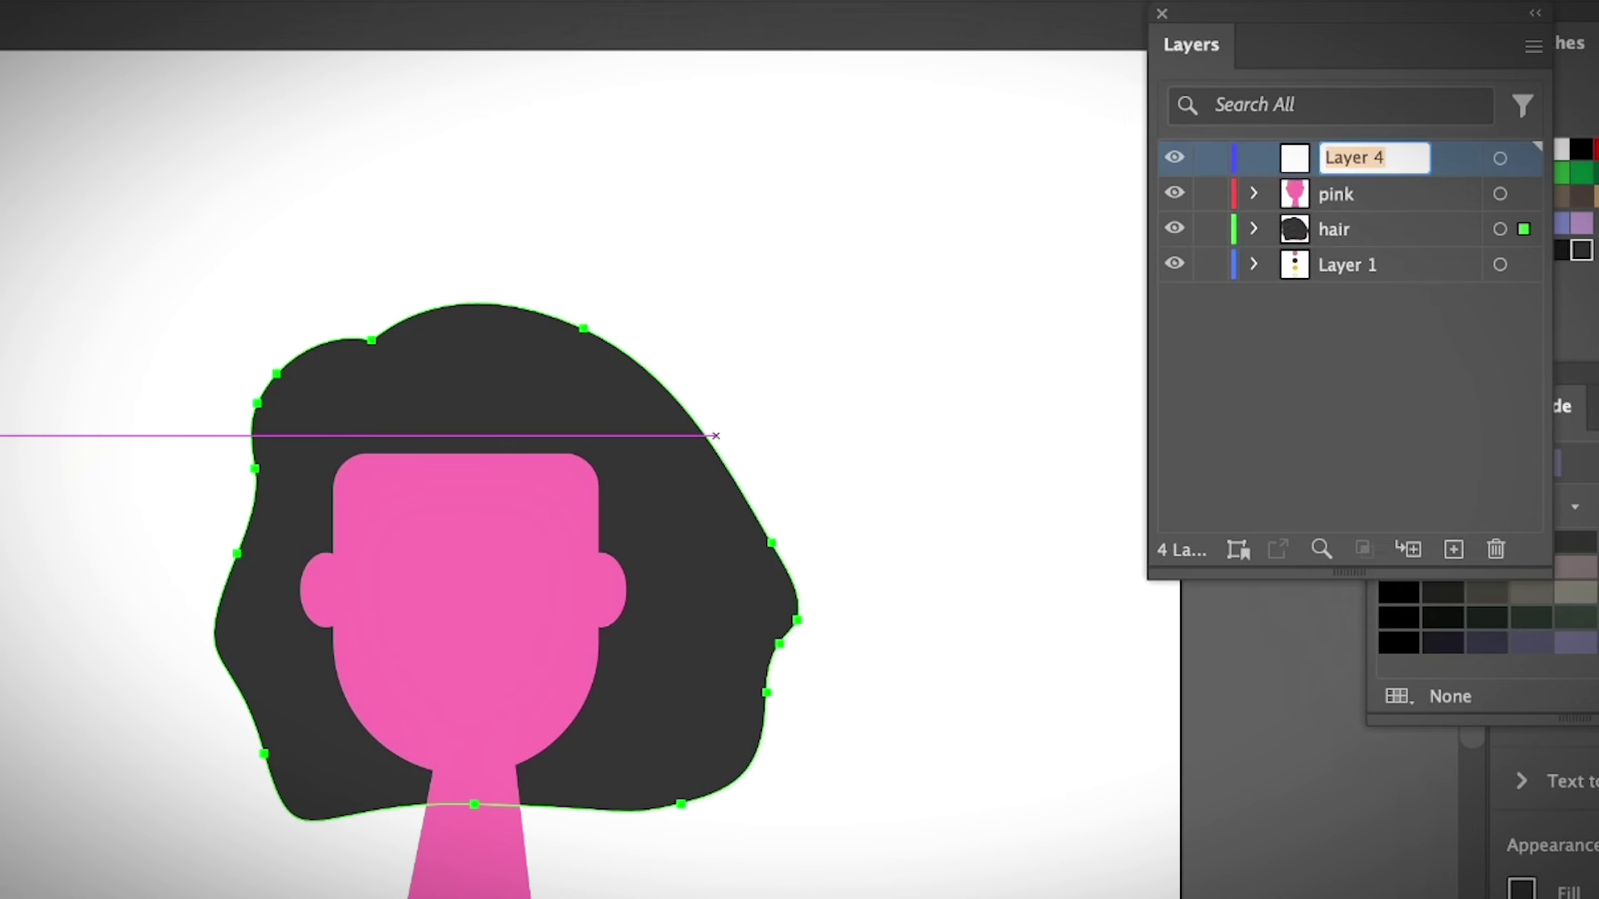
type("hair font")
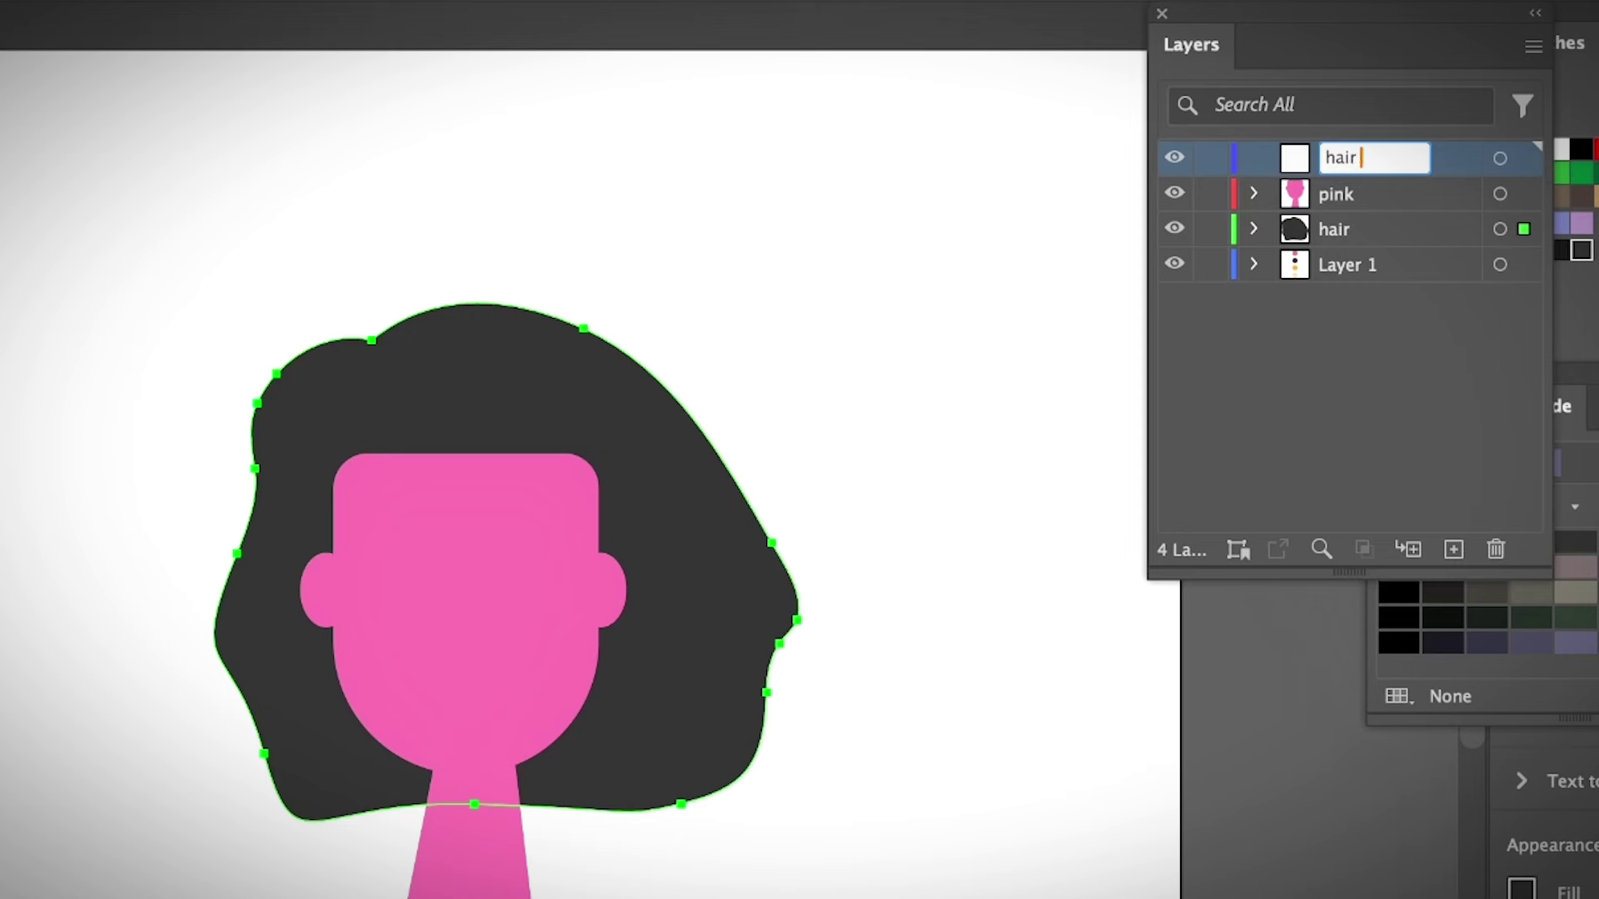
key("BackSpace")
key("BackSpace")
key("BackSpace")
type("ront")
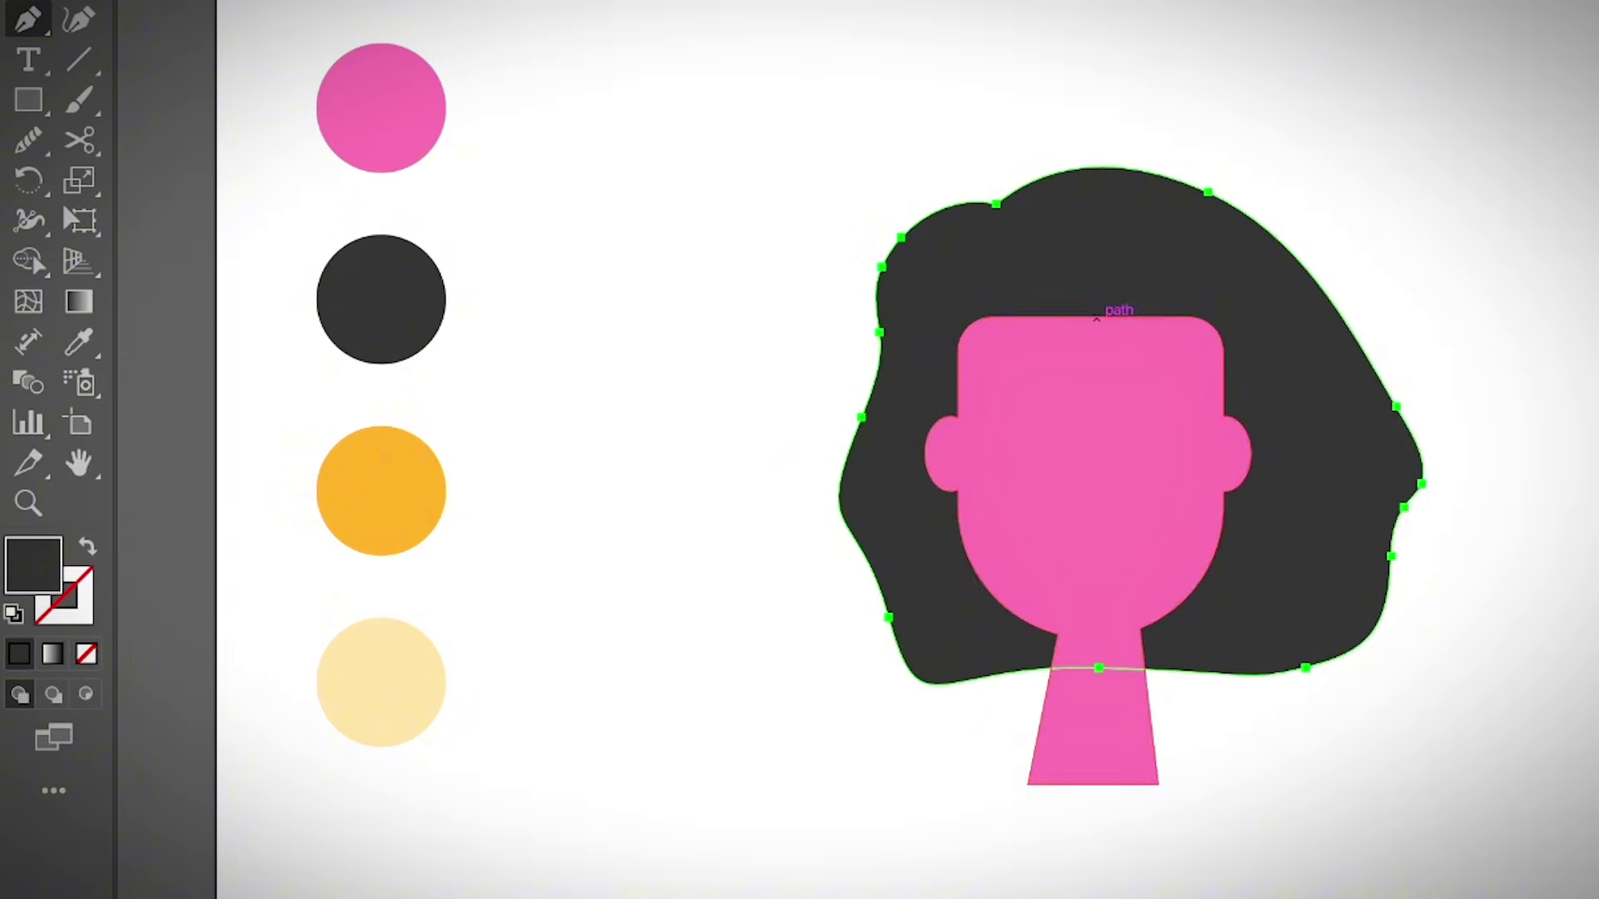
left_click(1077, 351)
left_click_drag(1010, 389, 899, 364)
left_click_drag(992, 299, 1080, 276)
left_click_drag(1113, 274, 1216, 283)
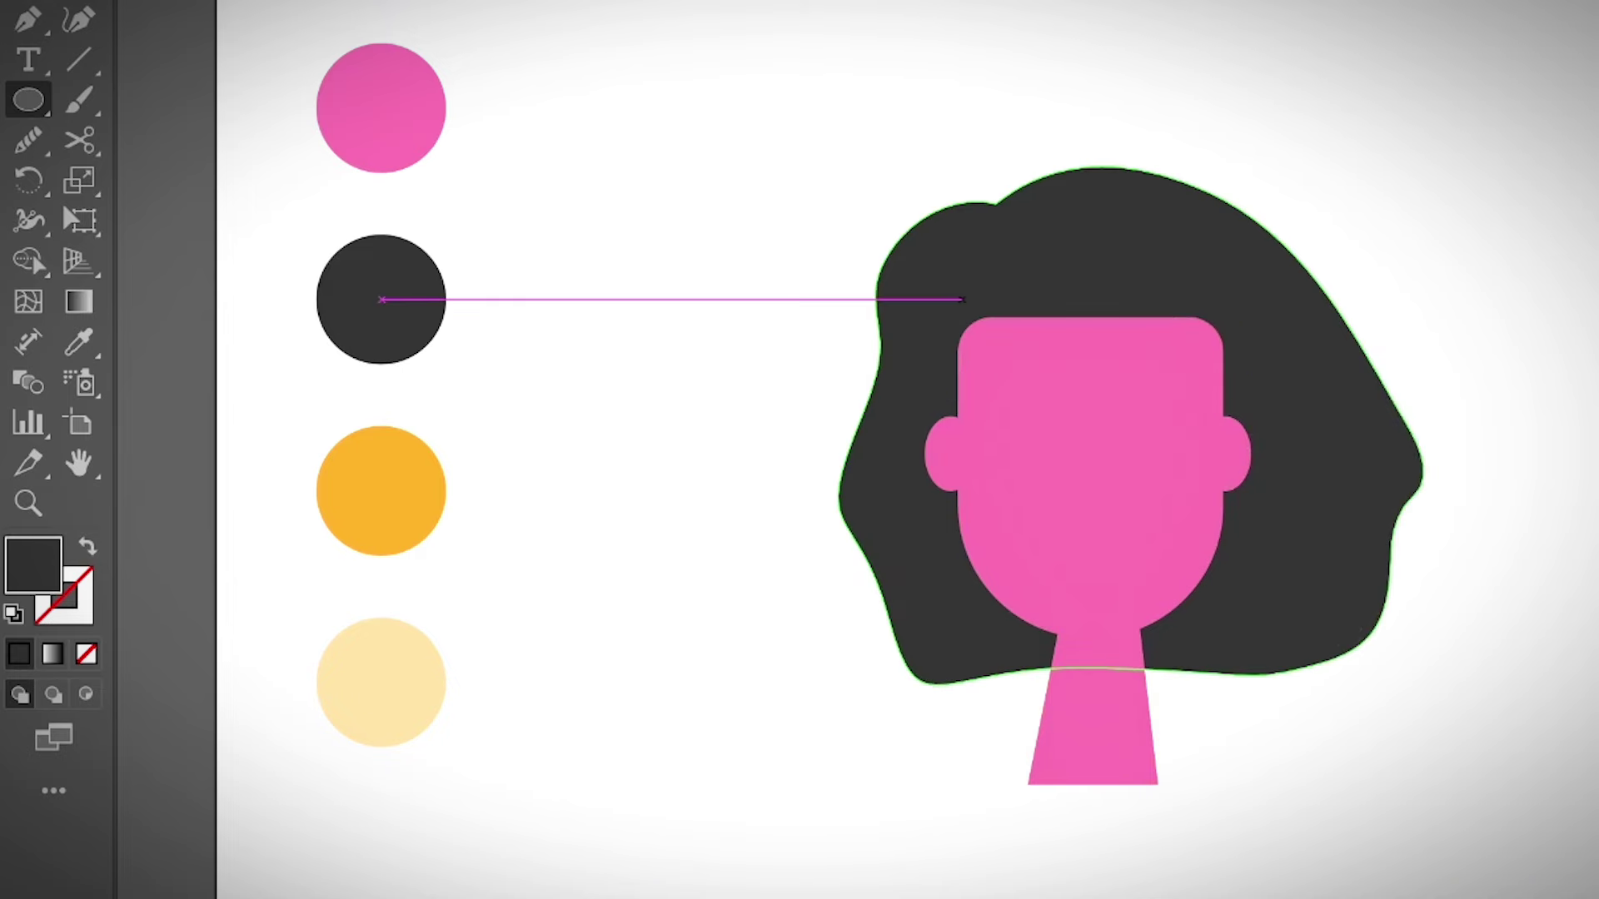
- Draw two overlapping dark grey ellipses over the forehead as the fringe, a smaller left one and a larger right one
mouse_move(962, 300)
left_mouse_down()
mouse_move(977, 330)
mouse_move(1106, 407)
mouse_move(1003, 349)
mouse_move(1117, 346)
left_mouse_up()
left_click_drag(1188, 286, 1289, 218)
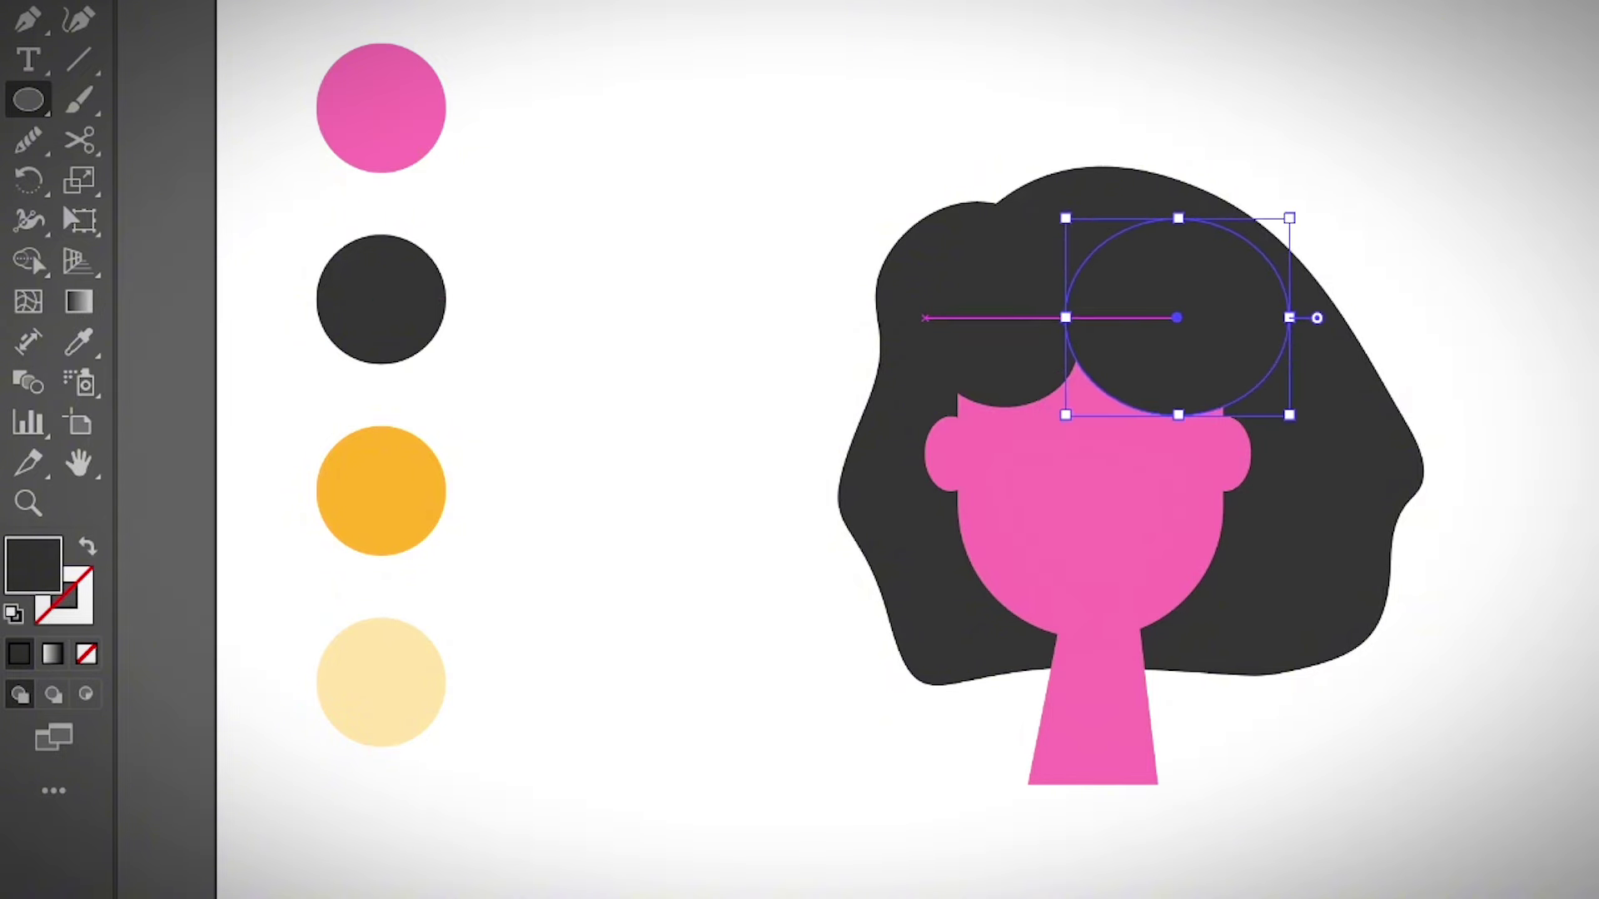
left_click(1004, 347)
left_click(1186, 632)
- Select both fringe ellipses and unite them into one shape with Pathfinder
key("v")
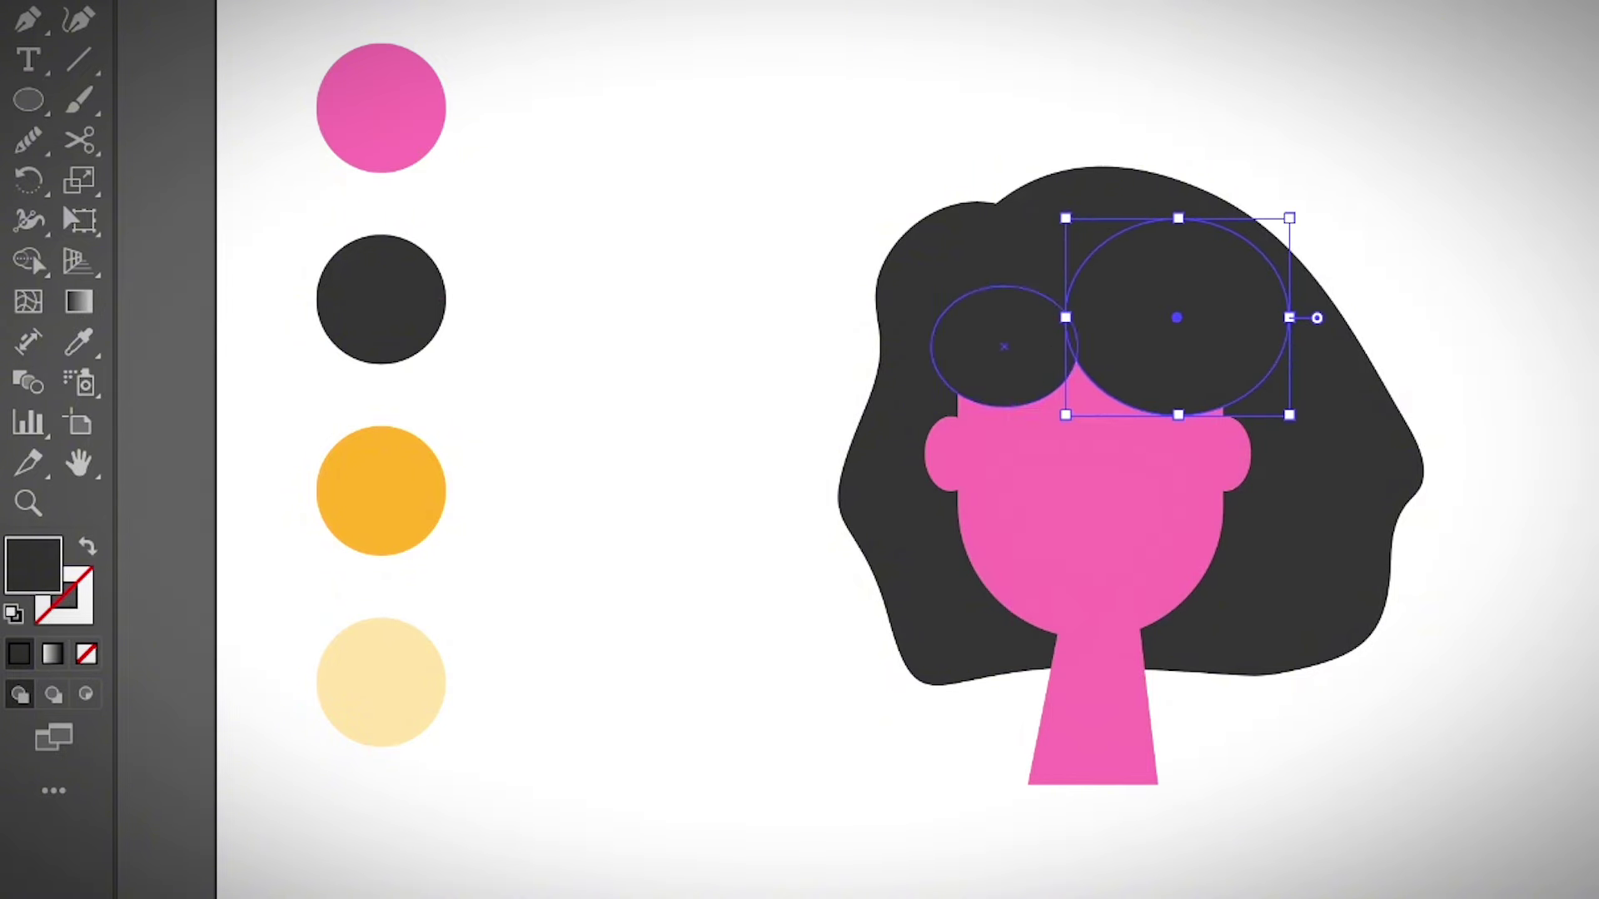
left_click(1004, 347)
left_click(1177, 318, "shift")
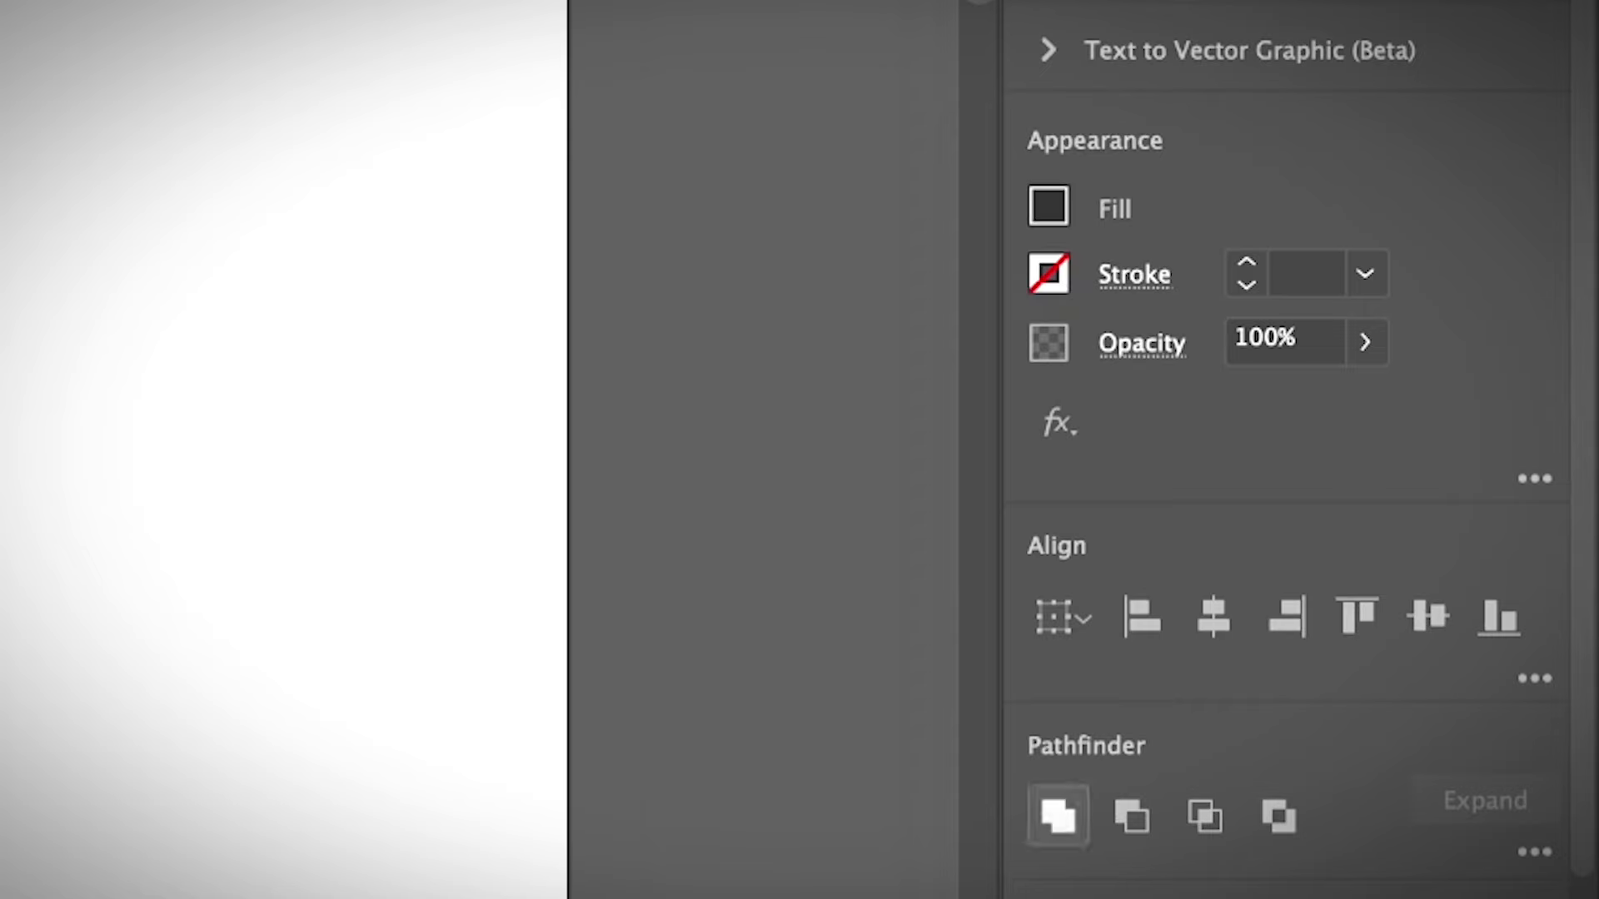
left_click(1057, 815)
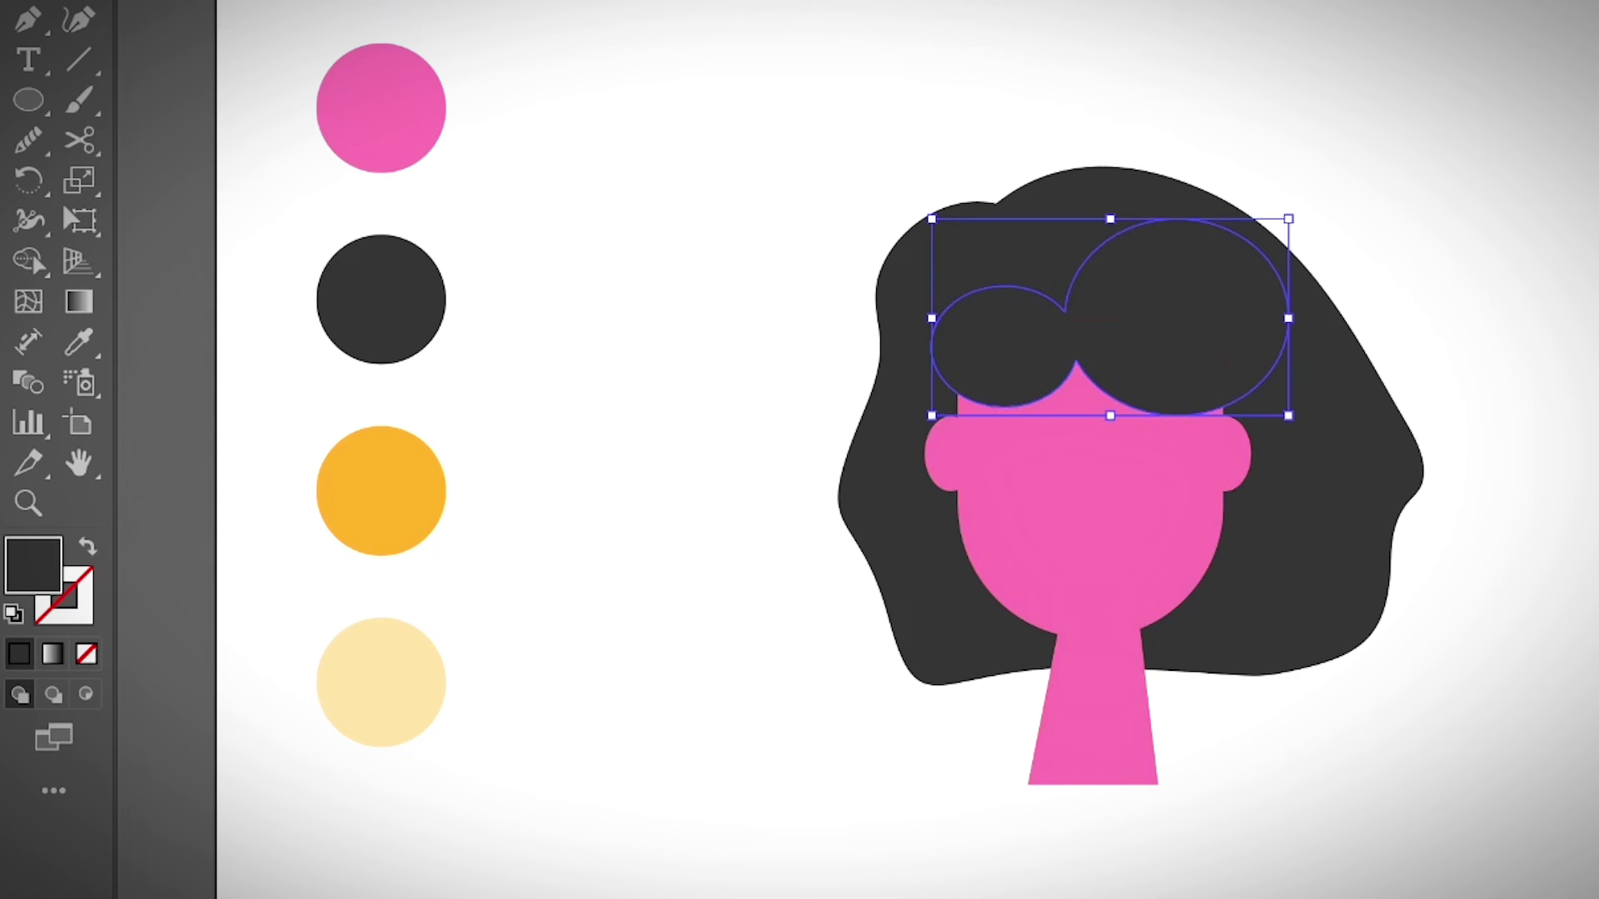
- Reshape the lower curves of the fringe with the Direct Selection tool, extending them outward over both temples to the ears
key("a")
left_click(1004, 407)
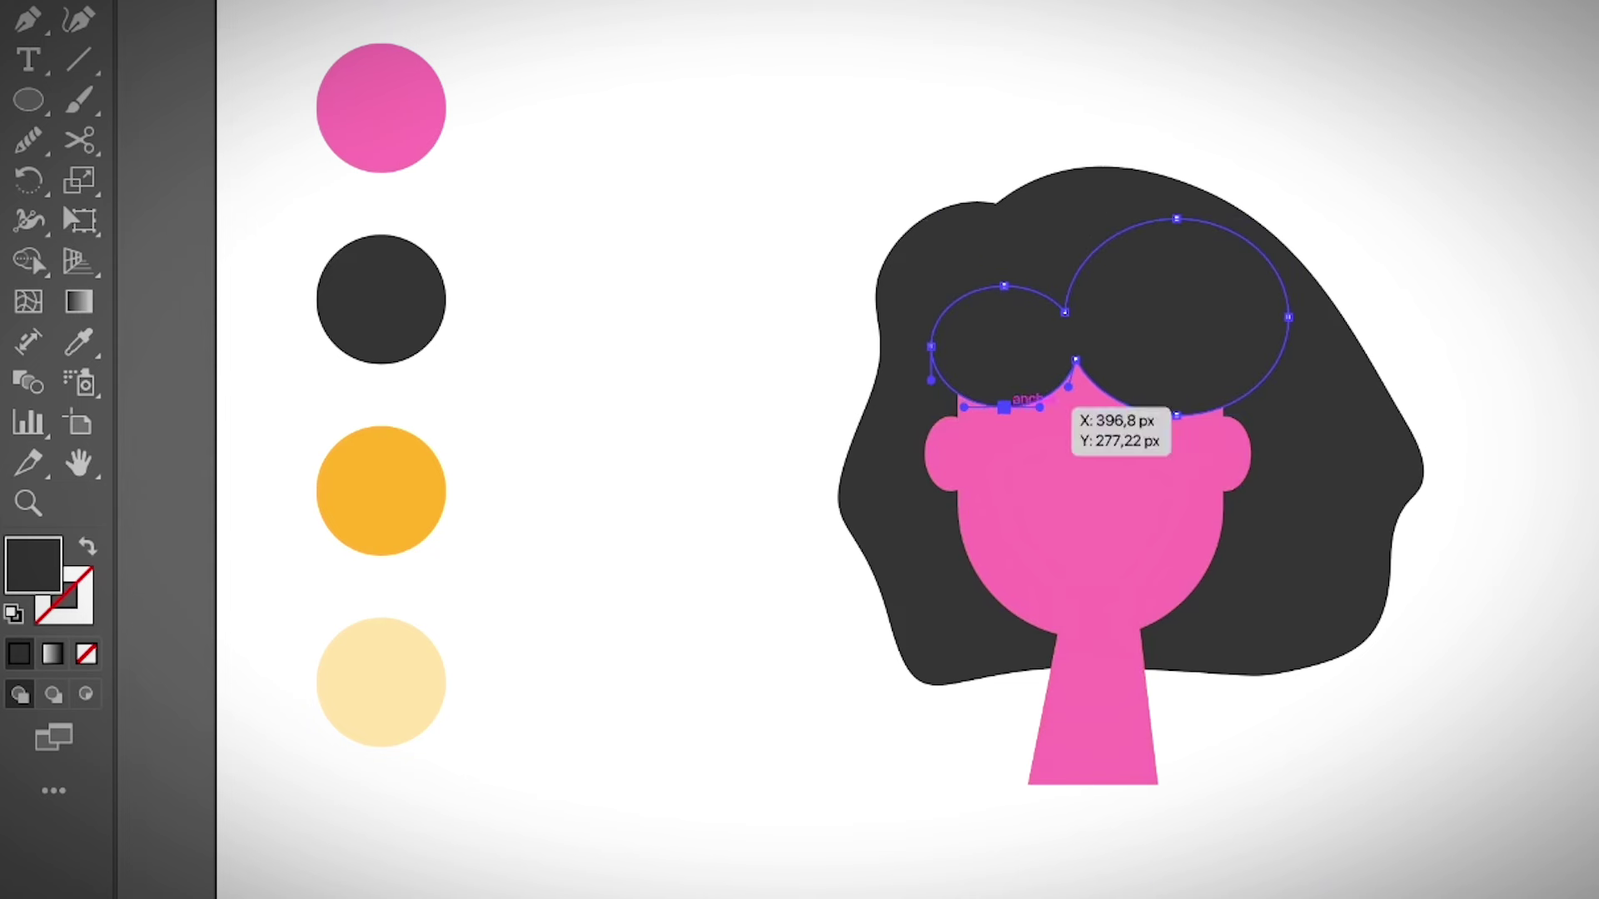
left_click_drag(964, 407, 895, 442)
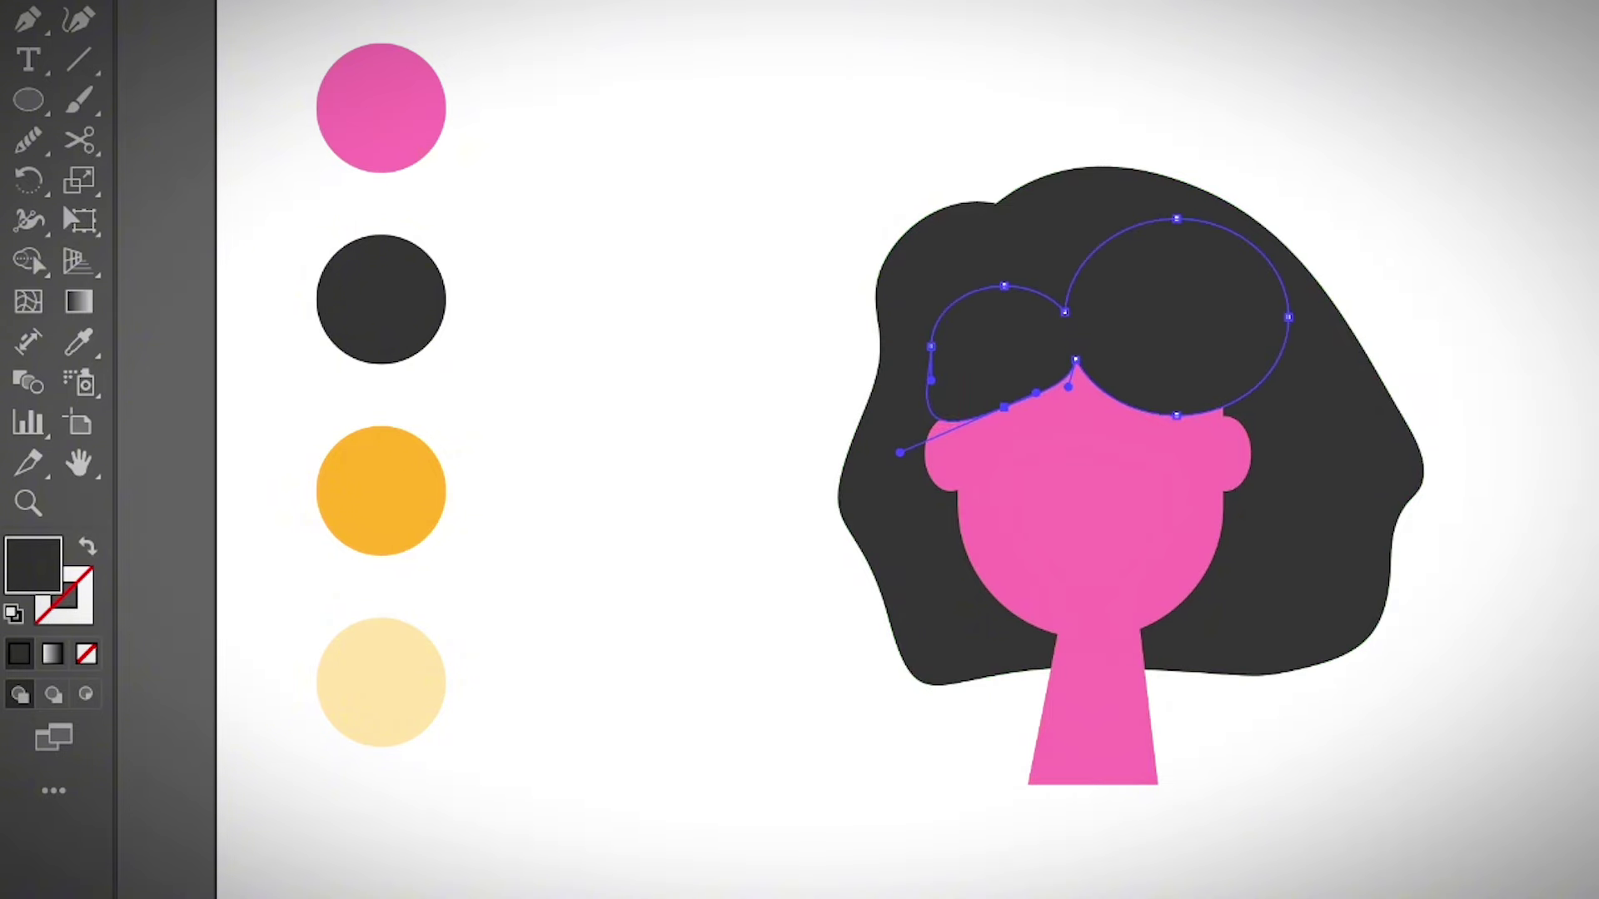
left_click(1224, 416)
left_click_drag(1241, 399, 1270, 421)
left_click(1307, 425)
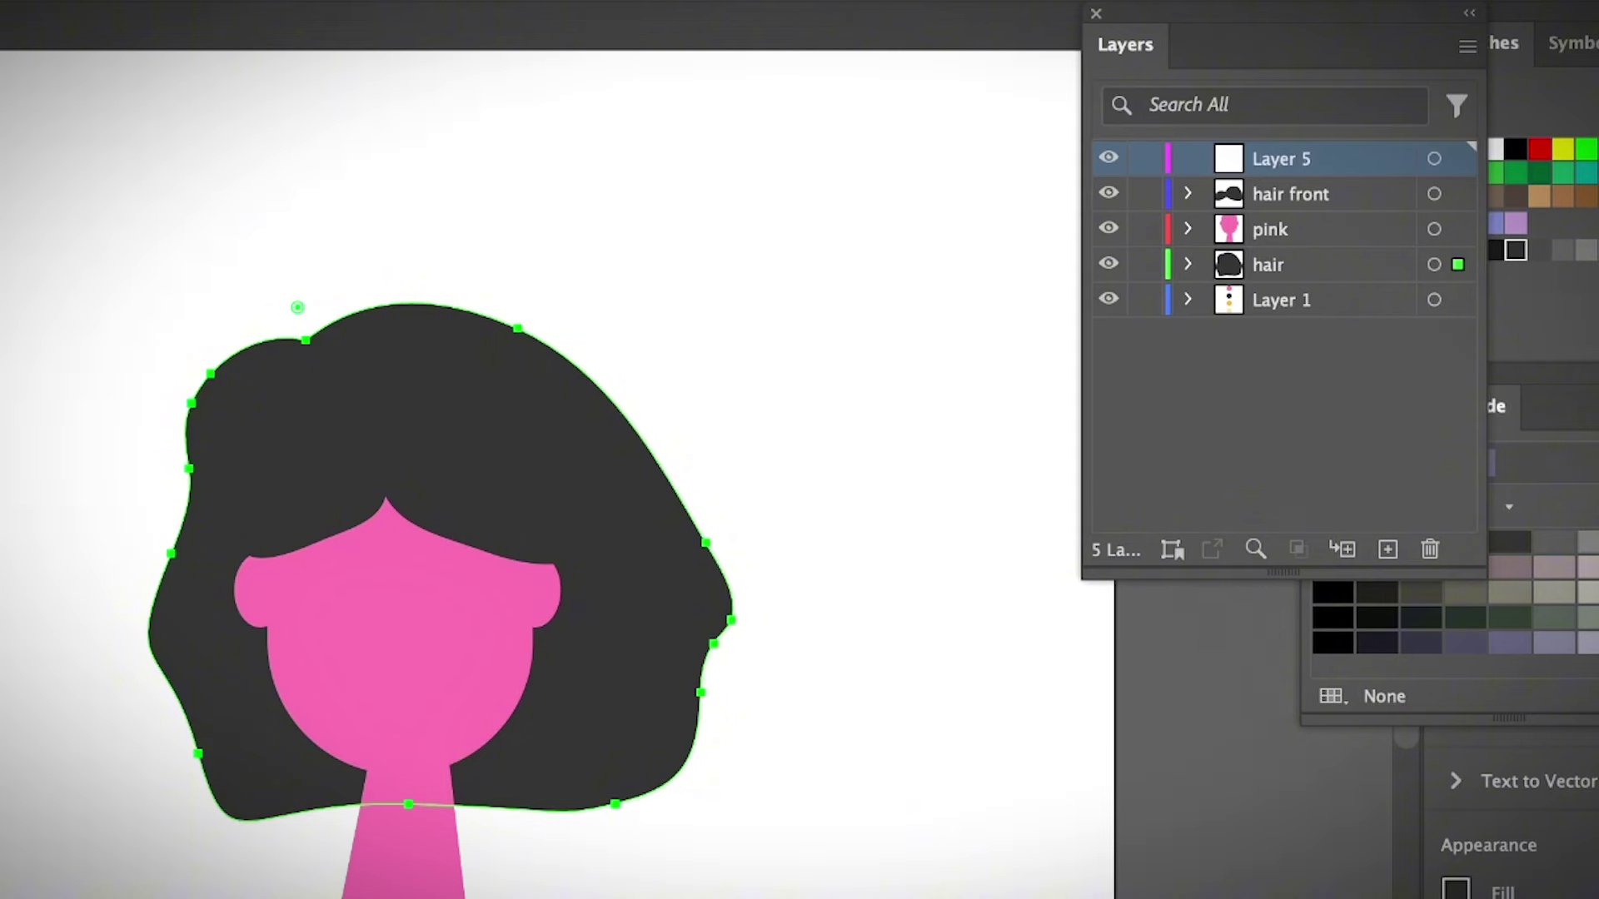
- Rename the new top layer "facial features"
double_click(1281, 159)
type("facial")
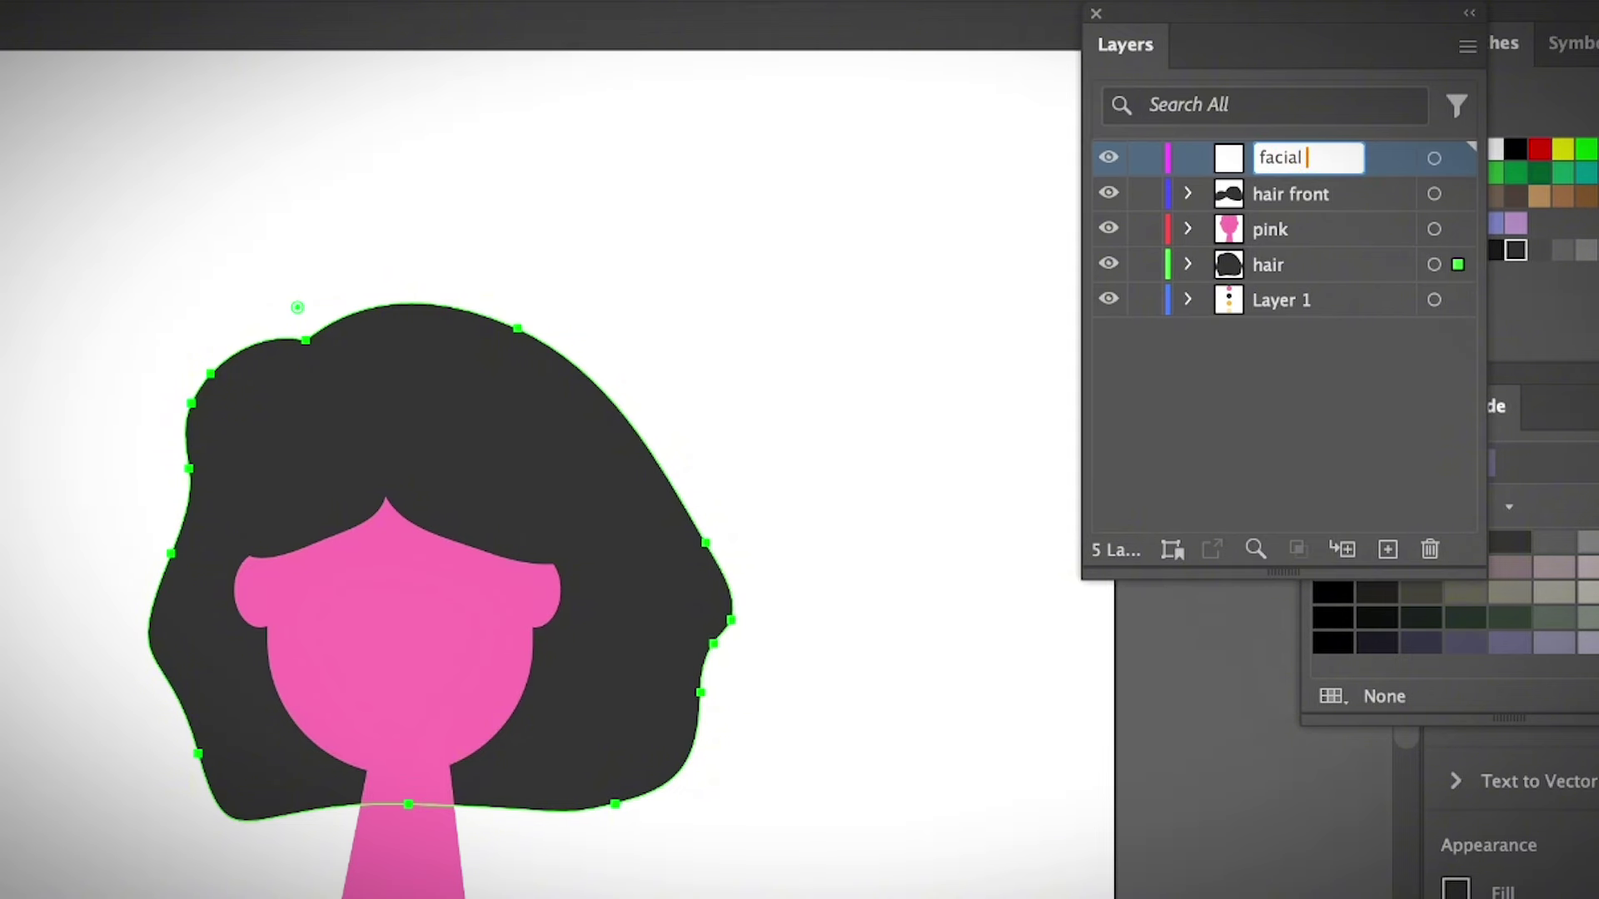
type(" features")
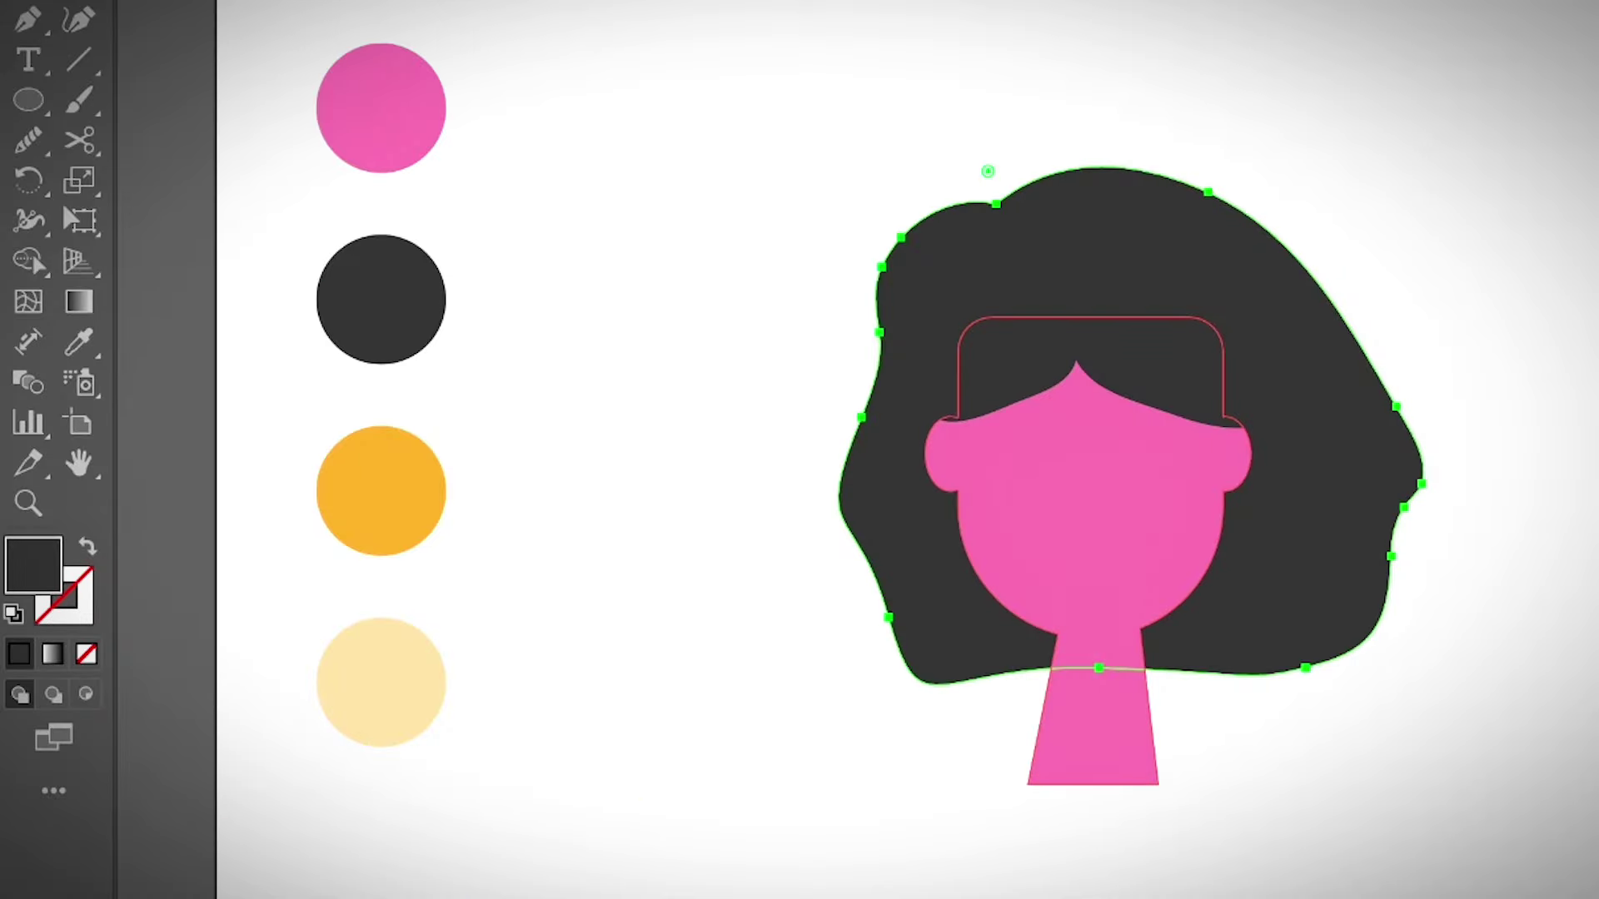
- Paint a short straight dark grey eyebrow with the Paintbrush, tilt its outer end upward, and mirror a copy over the other eye area
key("backslash")
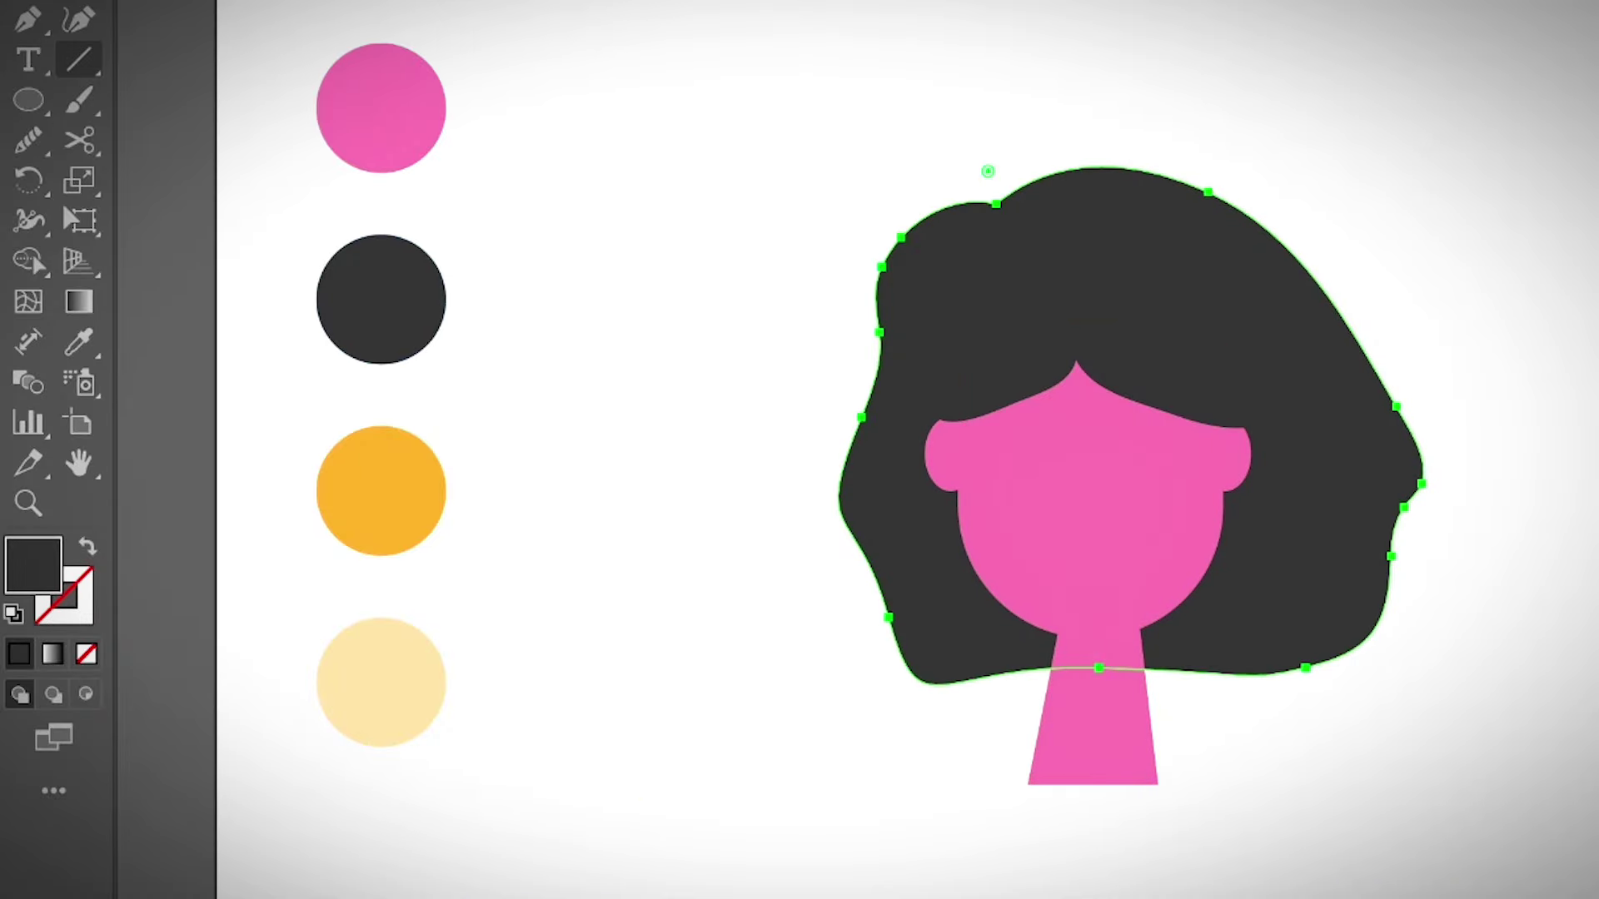
key("b")
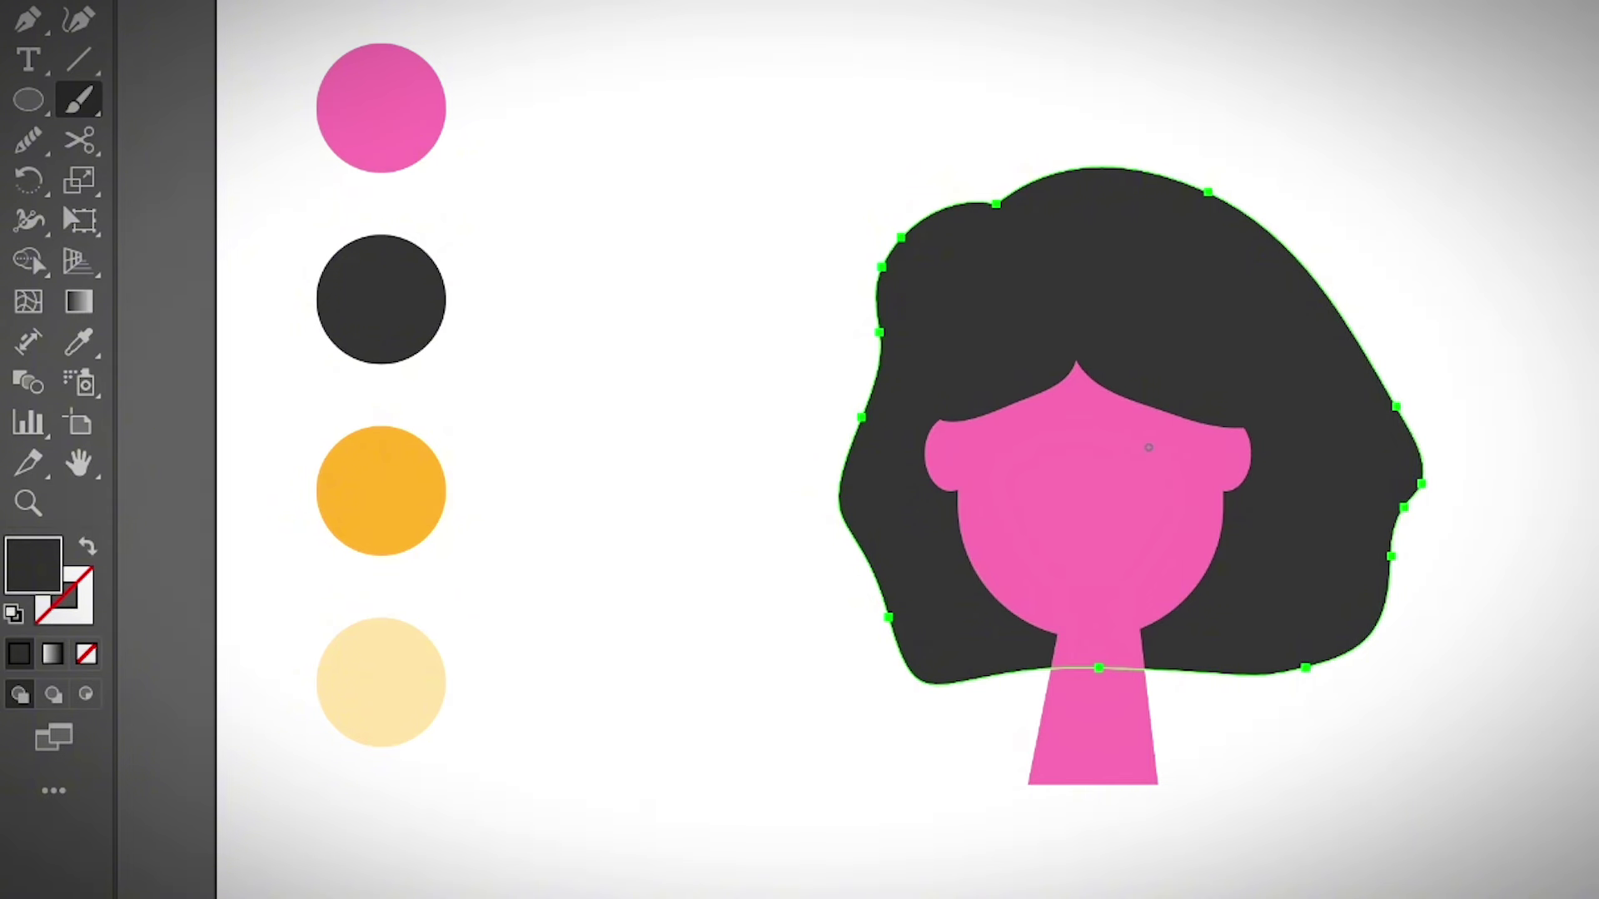
left_click_drag(1140, 442, 1194, 443)
key("ctrl+shift+a")
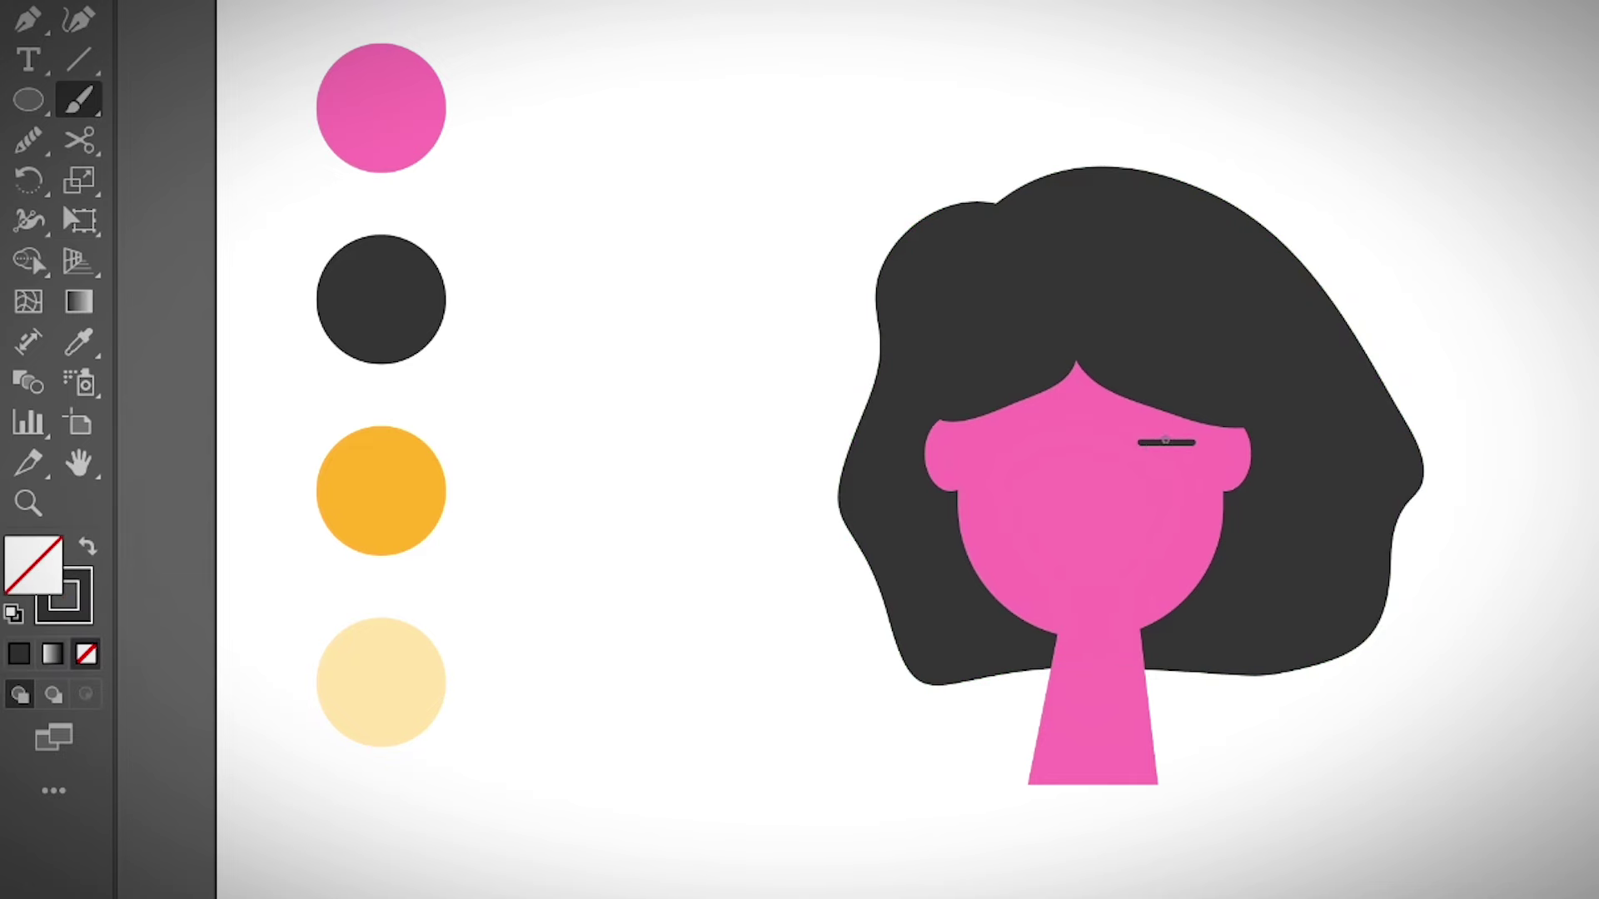
key("v")
left_click(1183, 440)
mouse_move(1183, 440)
left_mouse_down()
mouse_move(1027, 441)
mouse_move(1052, 423)
mouse_move(1198, 417)
left_mouse_up()
left_click(1166, 442)
key("ctrl+shift+a")
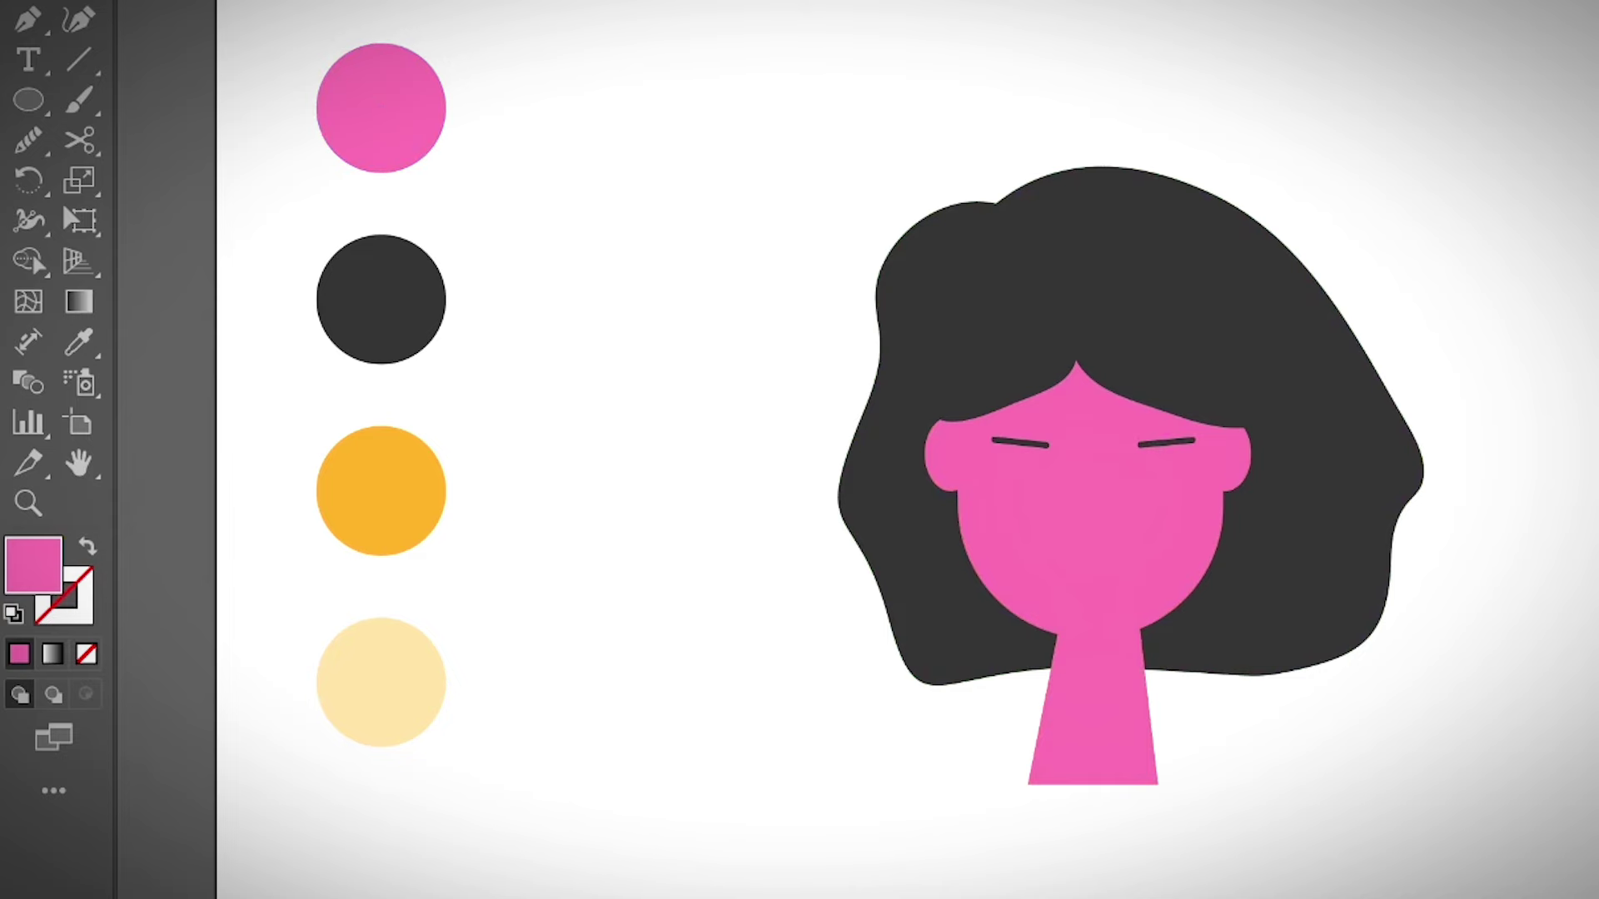
- Draw a small circle below the left eyebrow, fill it with the palette's dark grey, and duplicate it straight across under the right eyebrow
key("l")
left_click_drag(1021, 472, 1024, 474)
left_click_drag(1038, 489, 1040, 489)
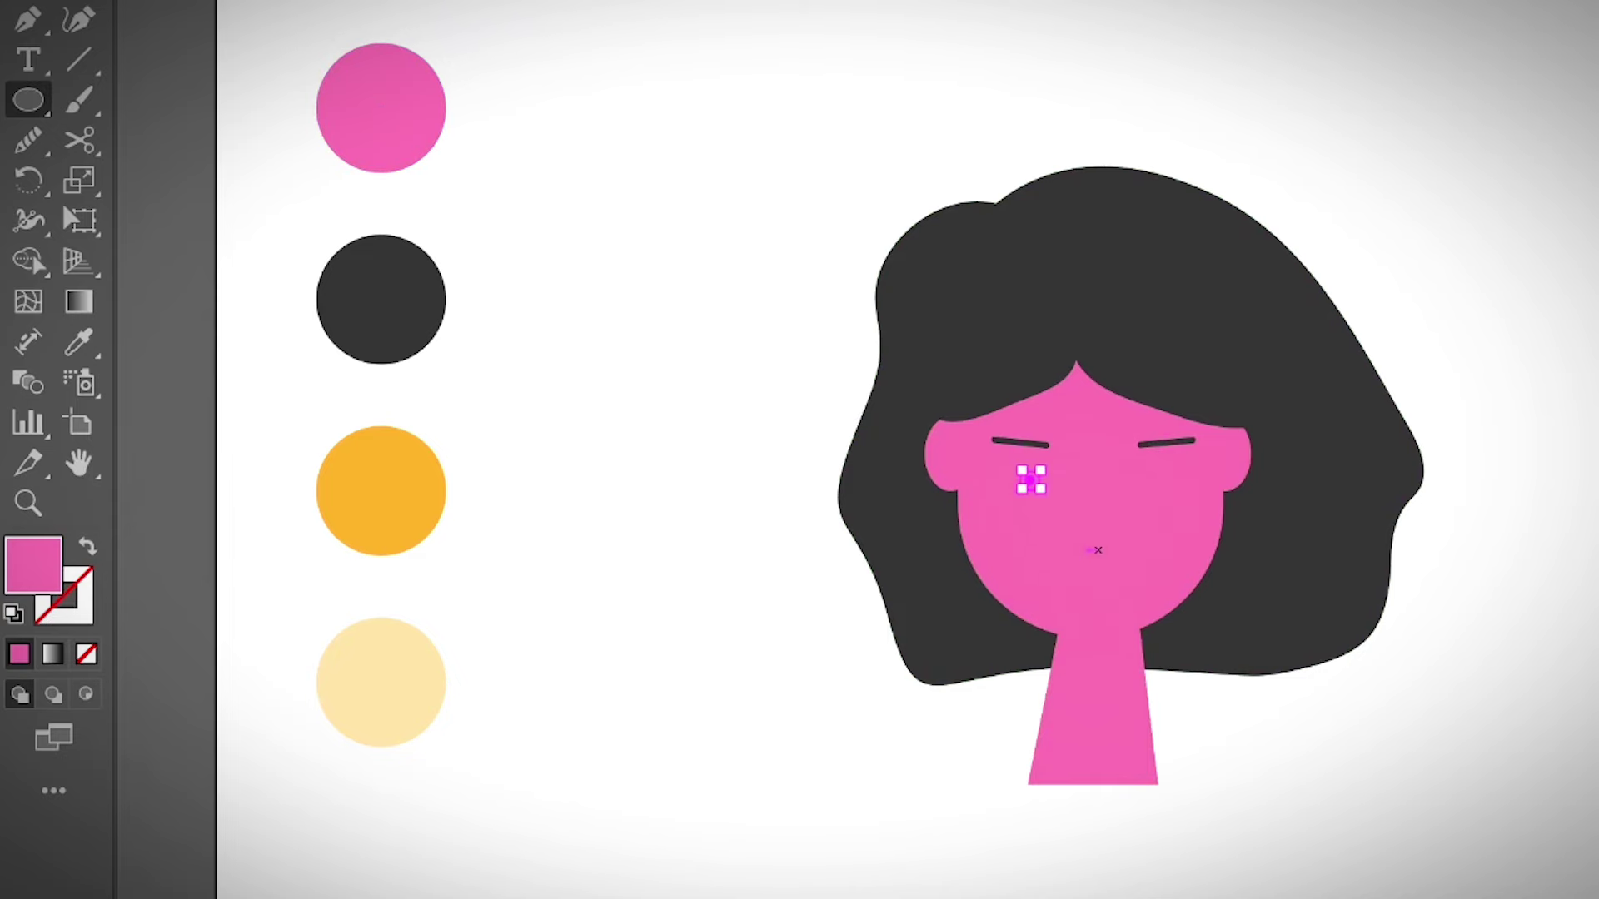
key("i")
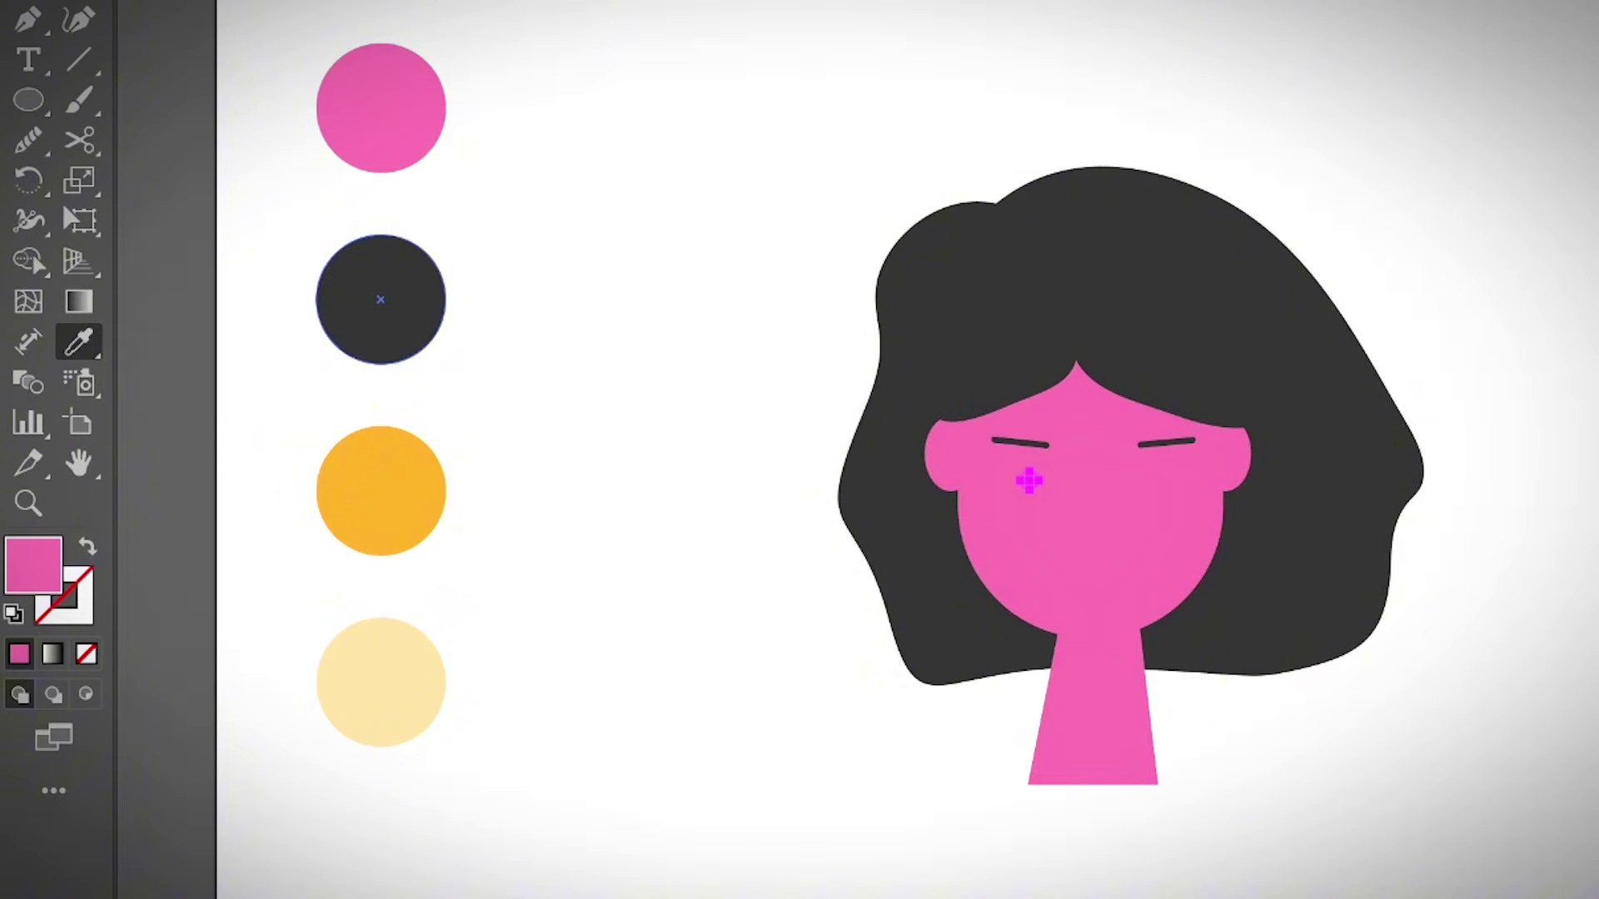
left_click(381, 300)
left_click(1088, 533)
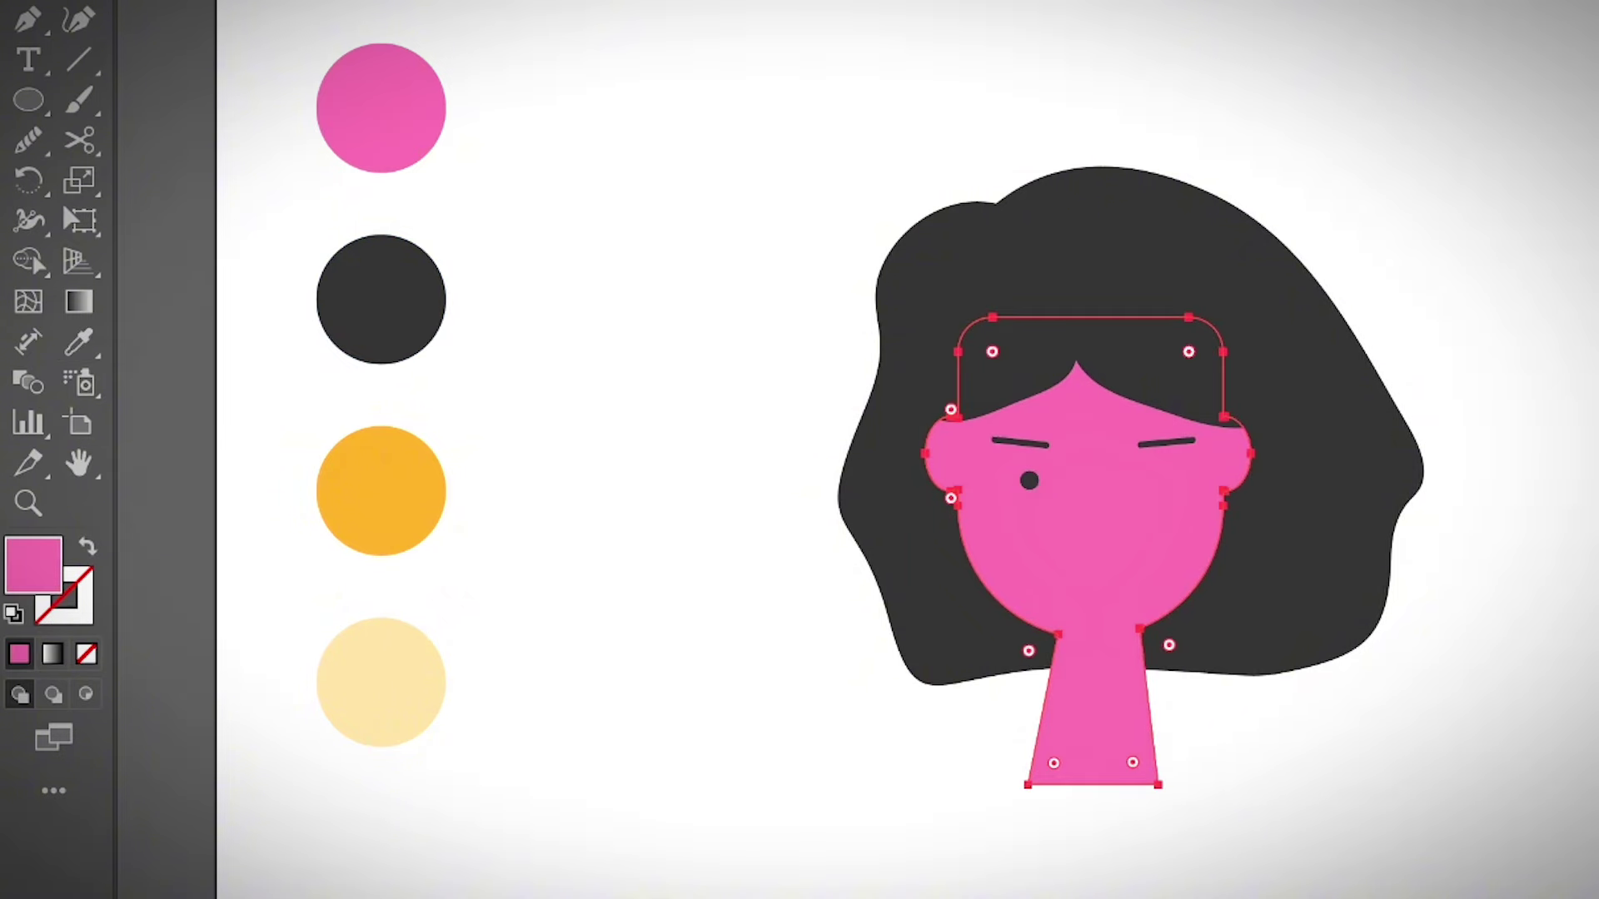
key("ctrl+=")
key("ctrl+=")
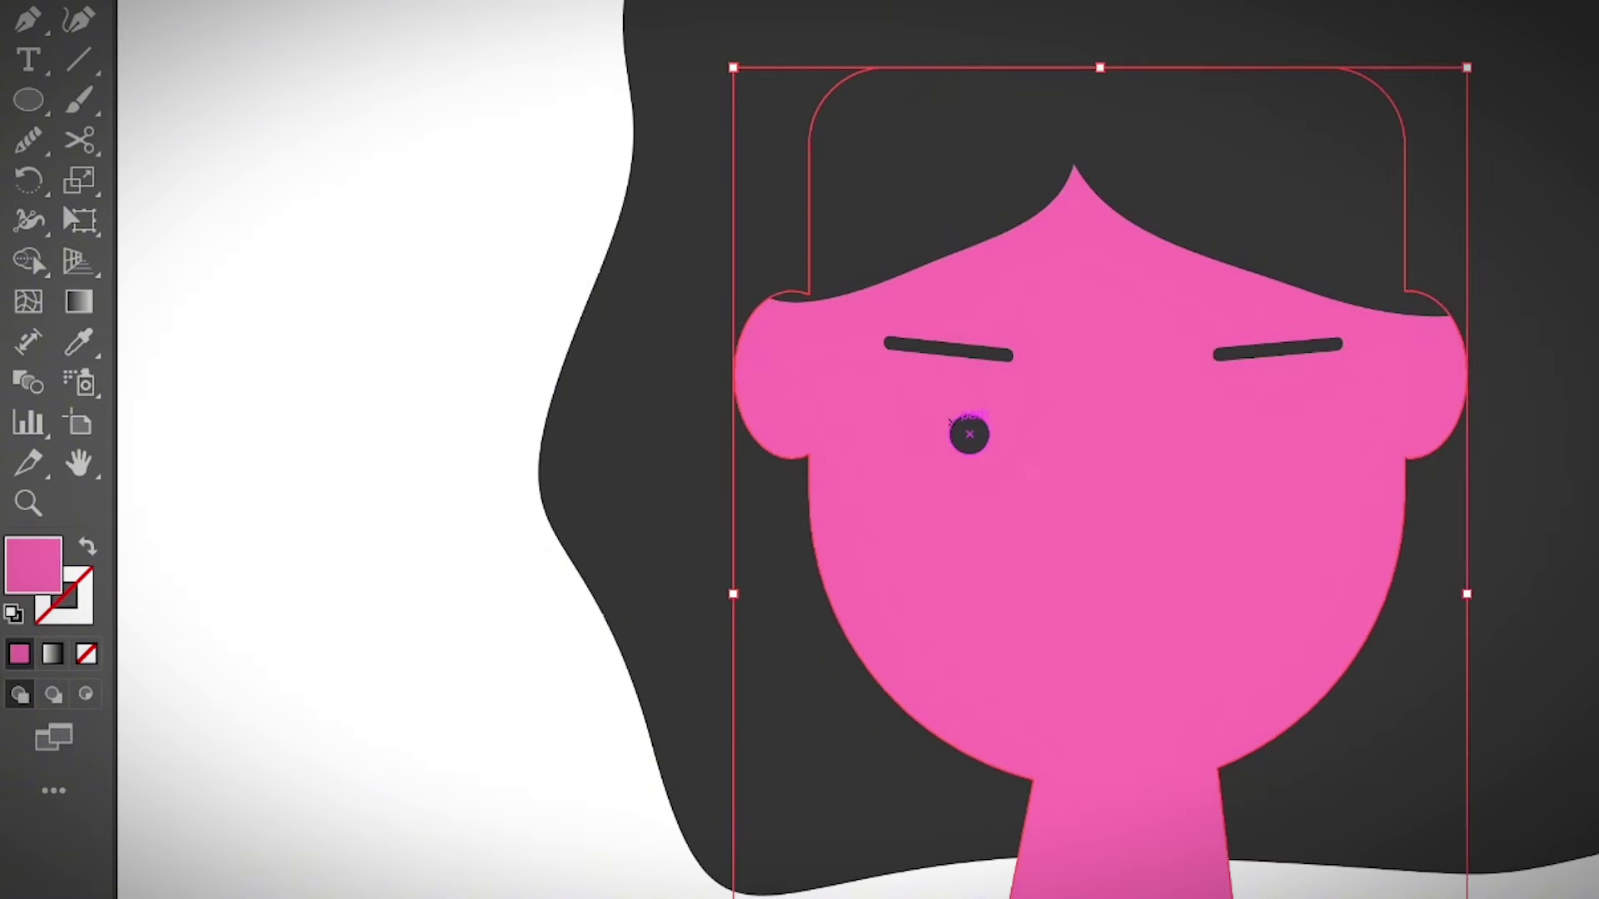
left_click_drag(970, 433, 1277, 434)
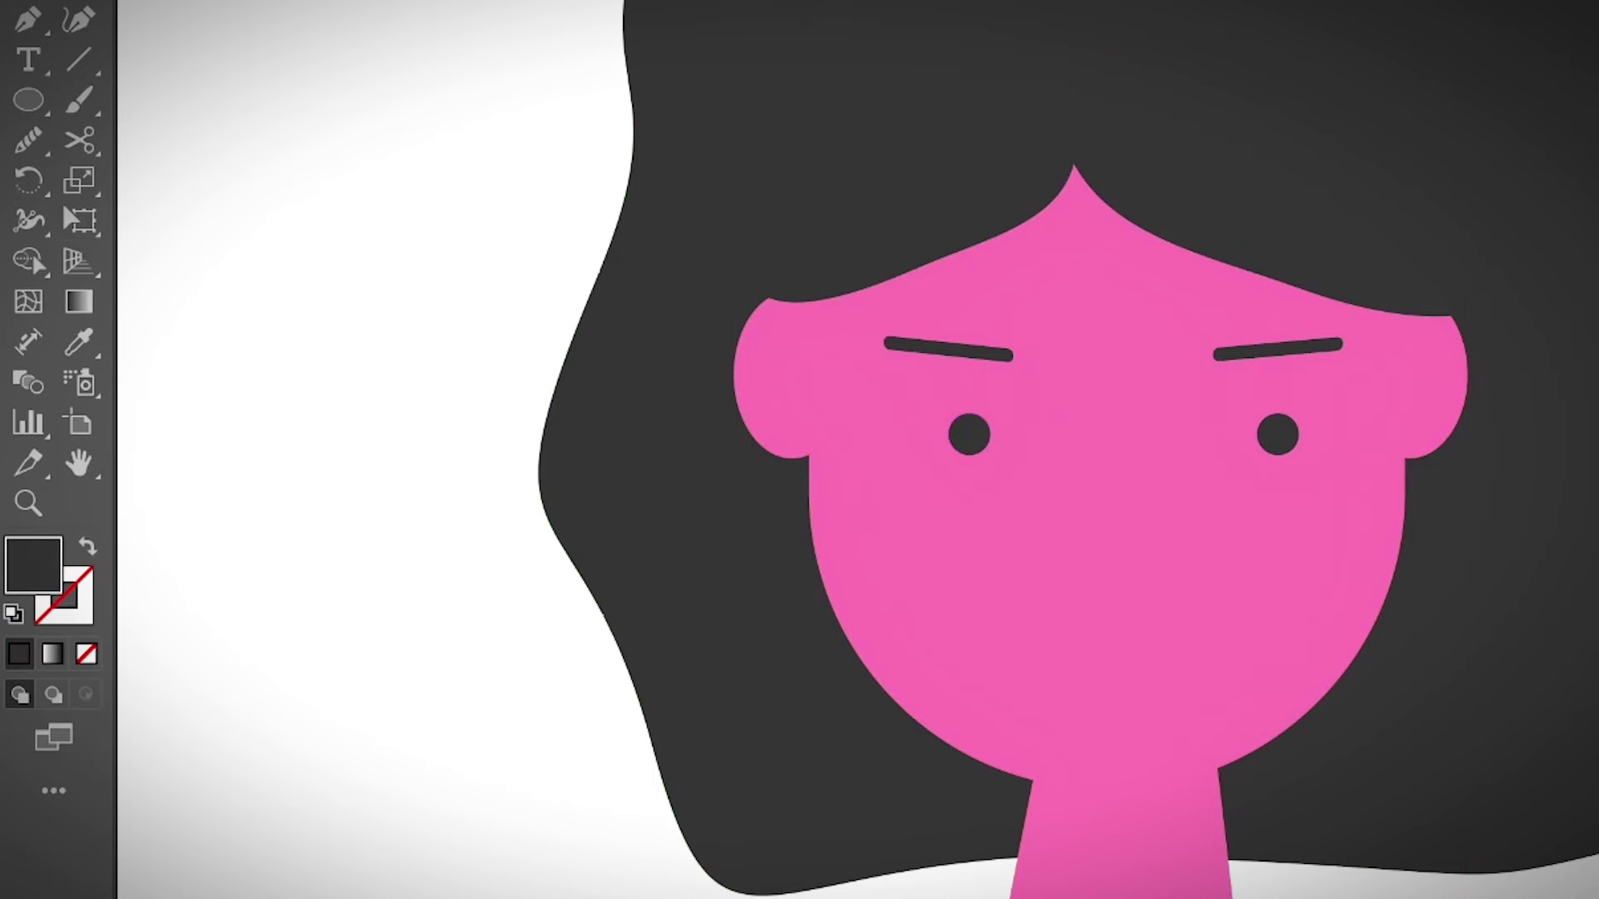
- Paint a short curved eyelash on the outer side of each eye and a hooked vertical nose line between the eyes
key("b")
left_click_drag(961, 425, 909, 406)
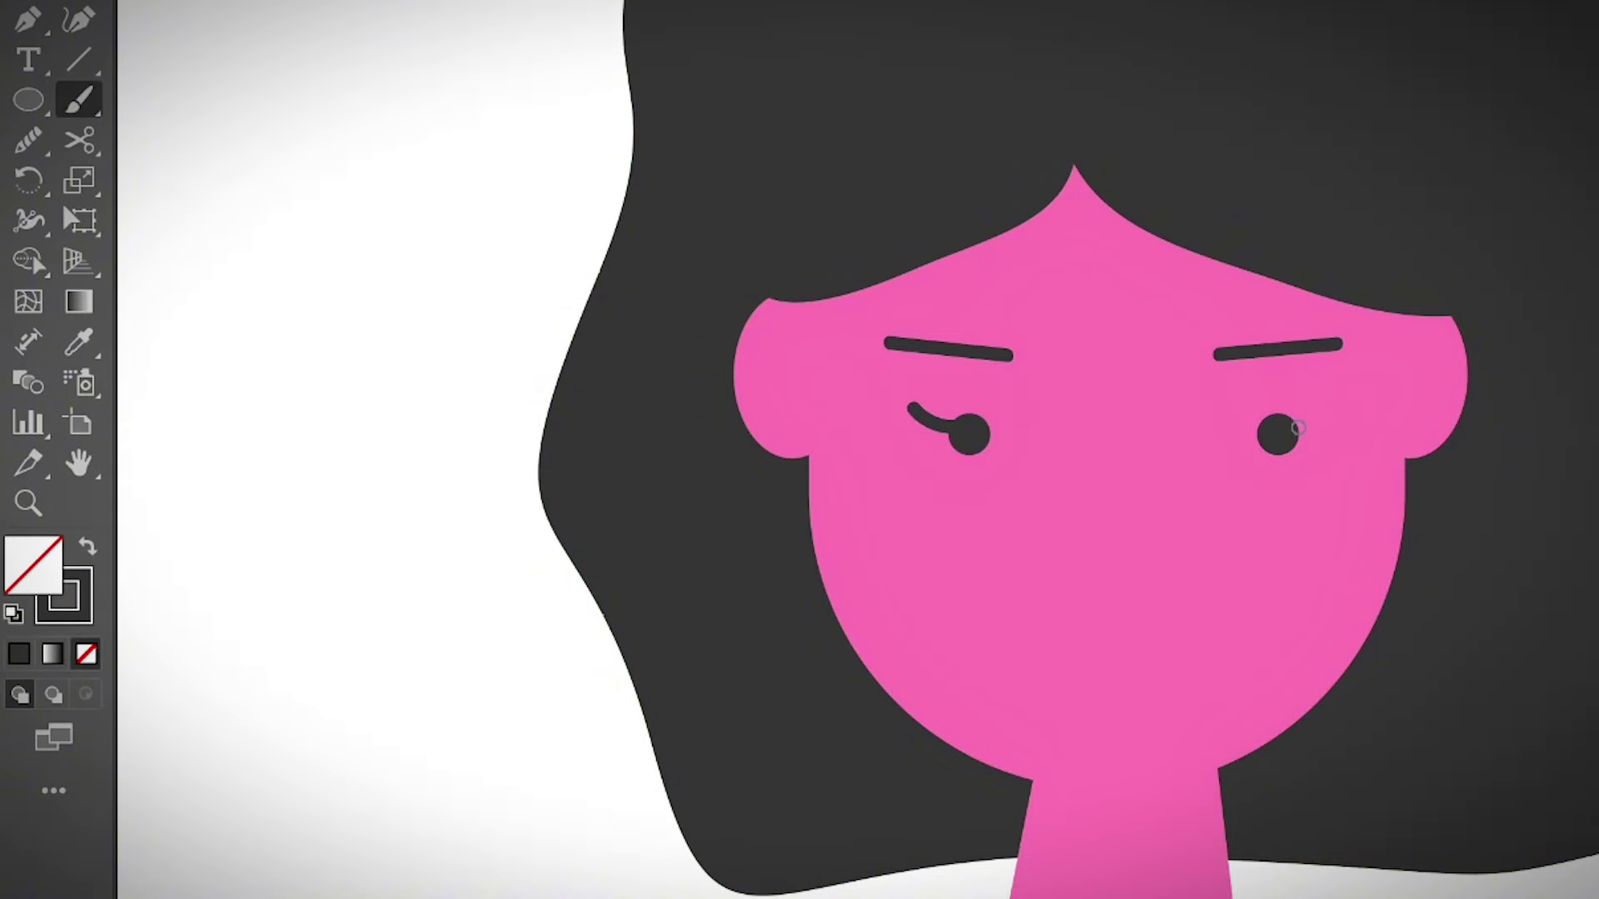
left_click_drag(1293, 430, 1330, 408)
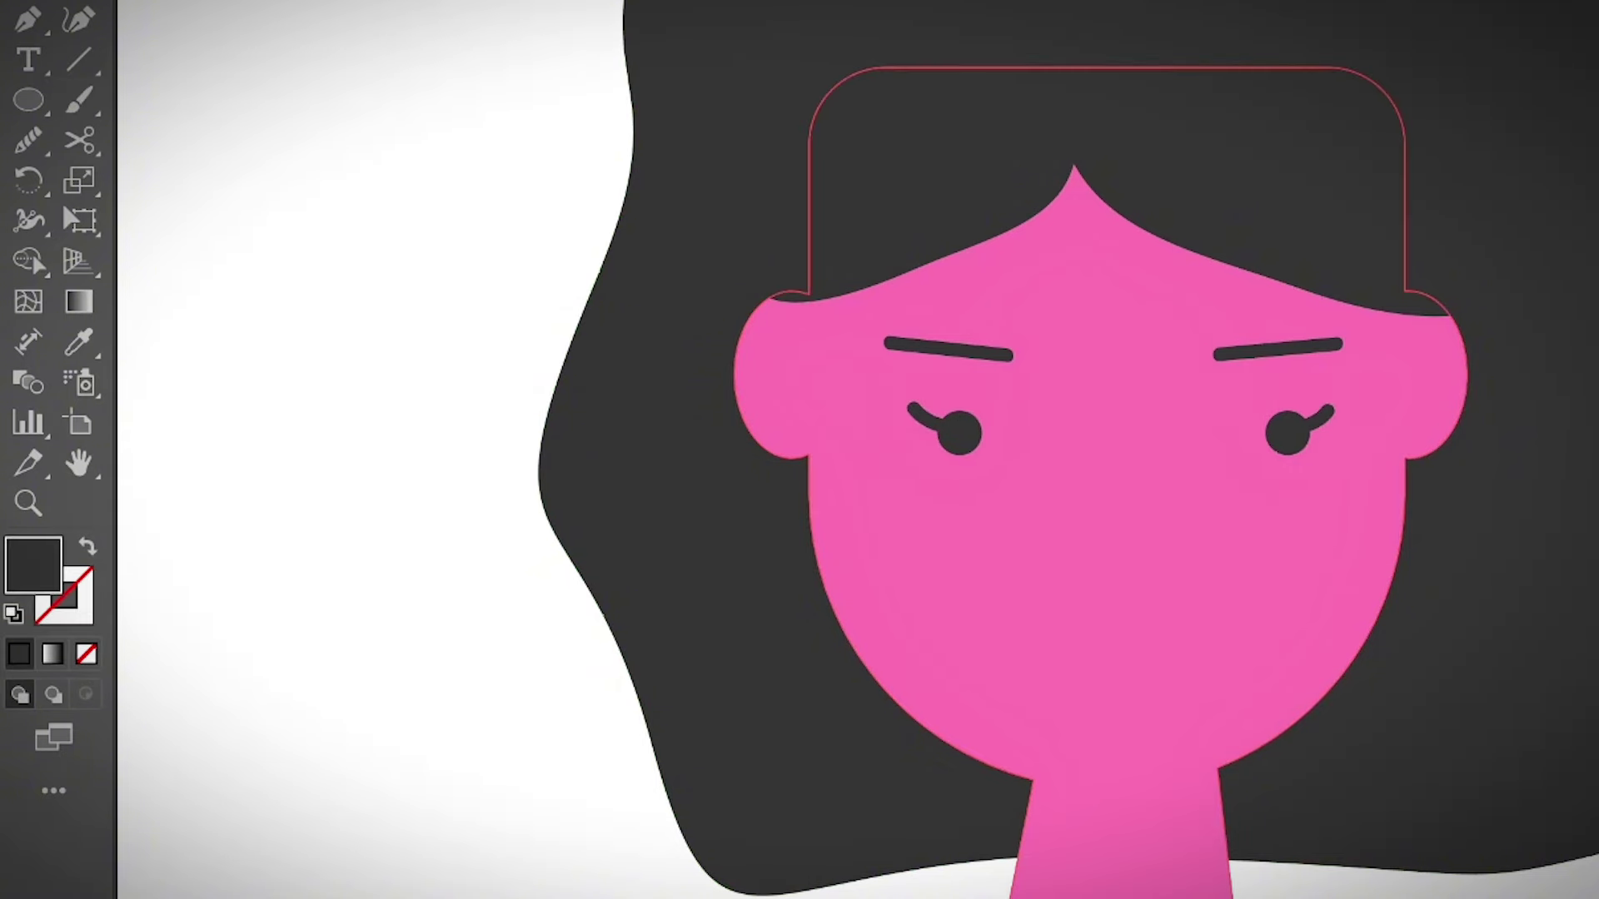
key("ctrl+shift+a")
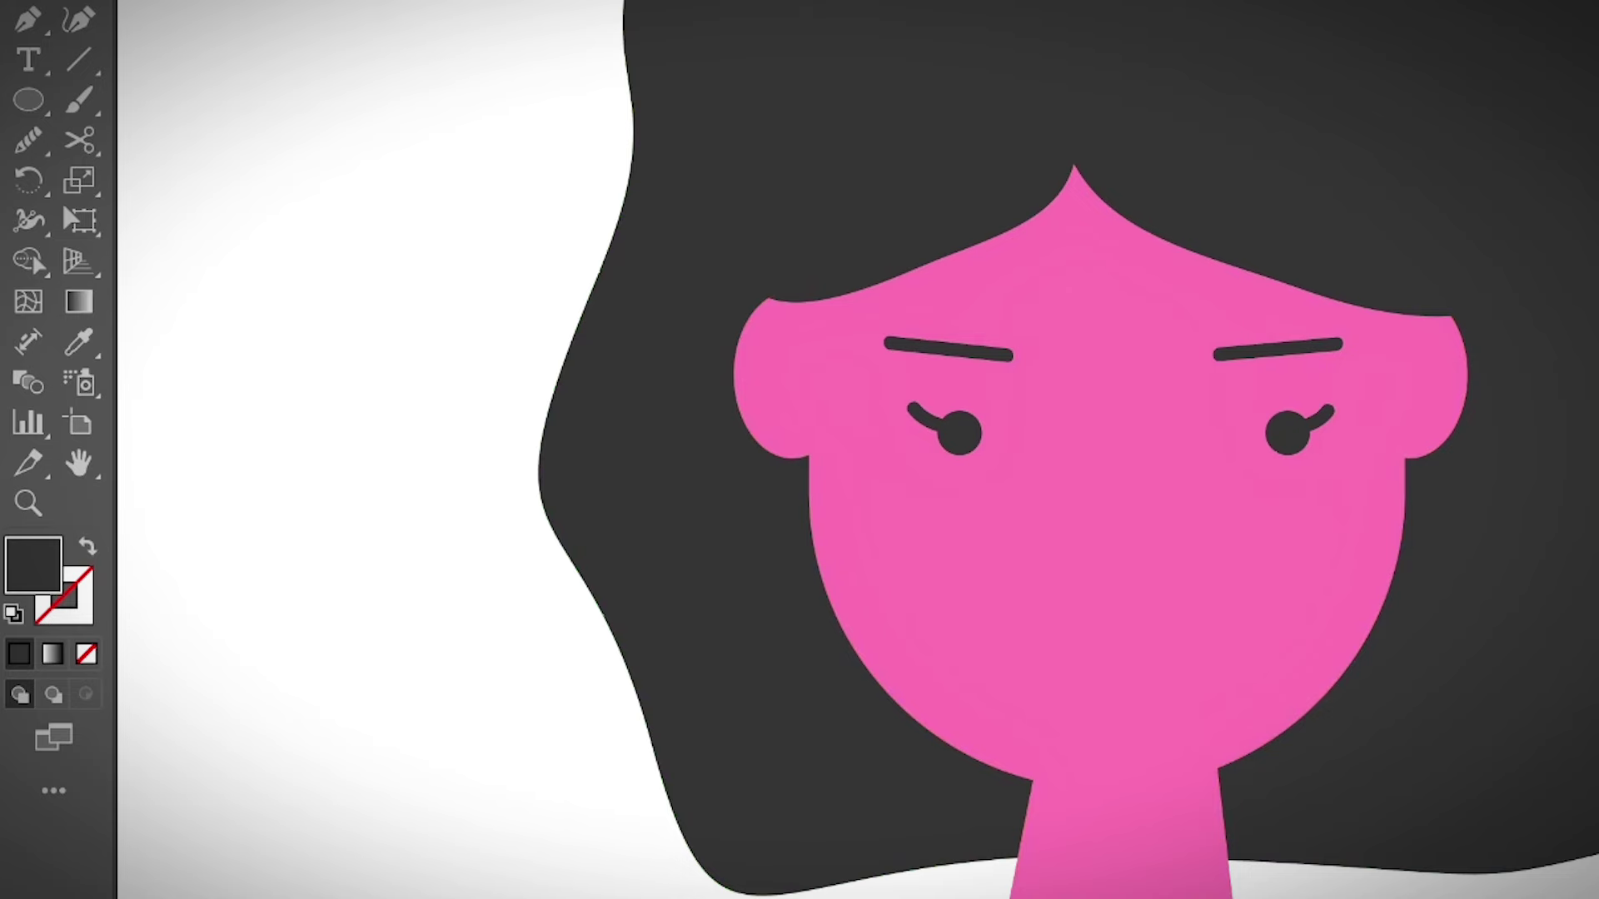
key("b")
left_click_drag(1131, 459, 1143, 555)
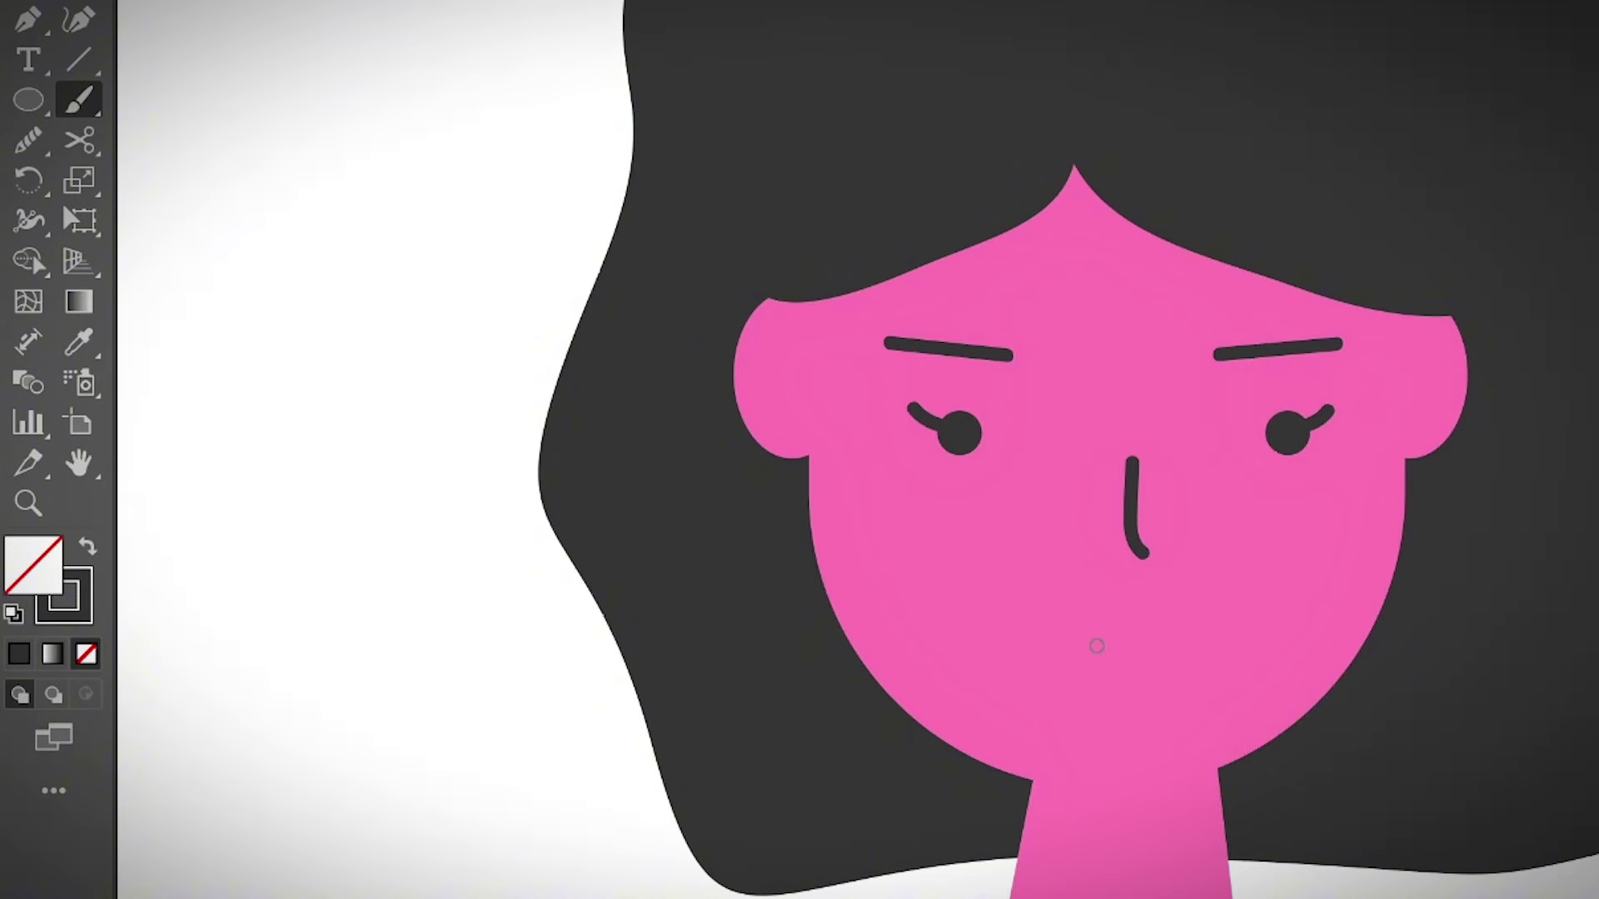
left_click_drag(1089, 647, 1164, 625)
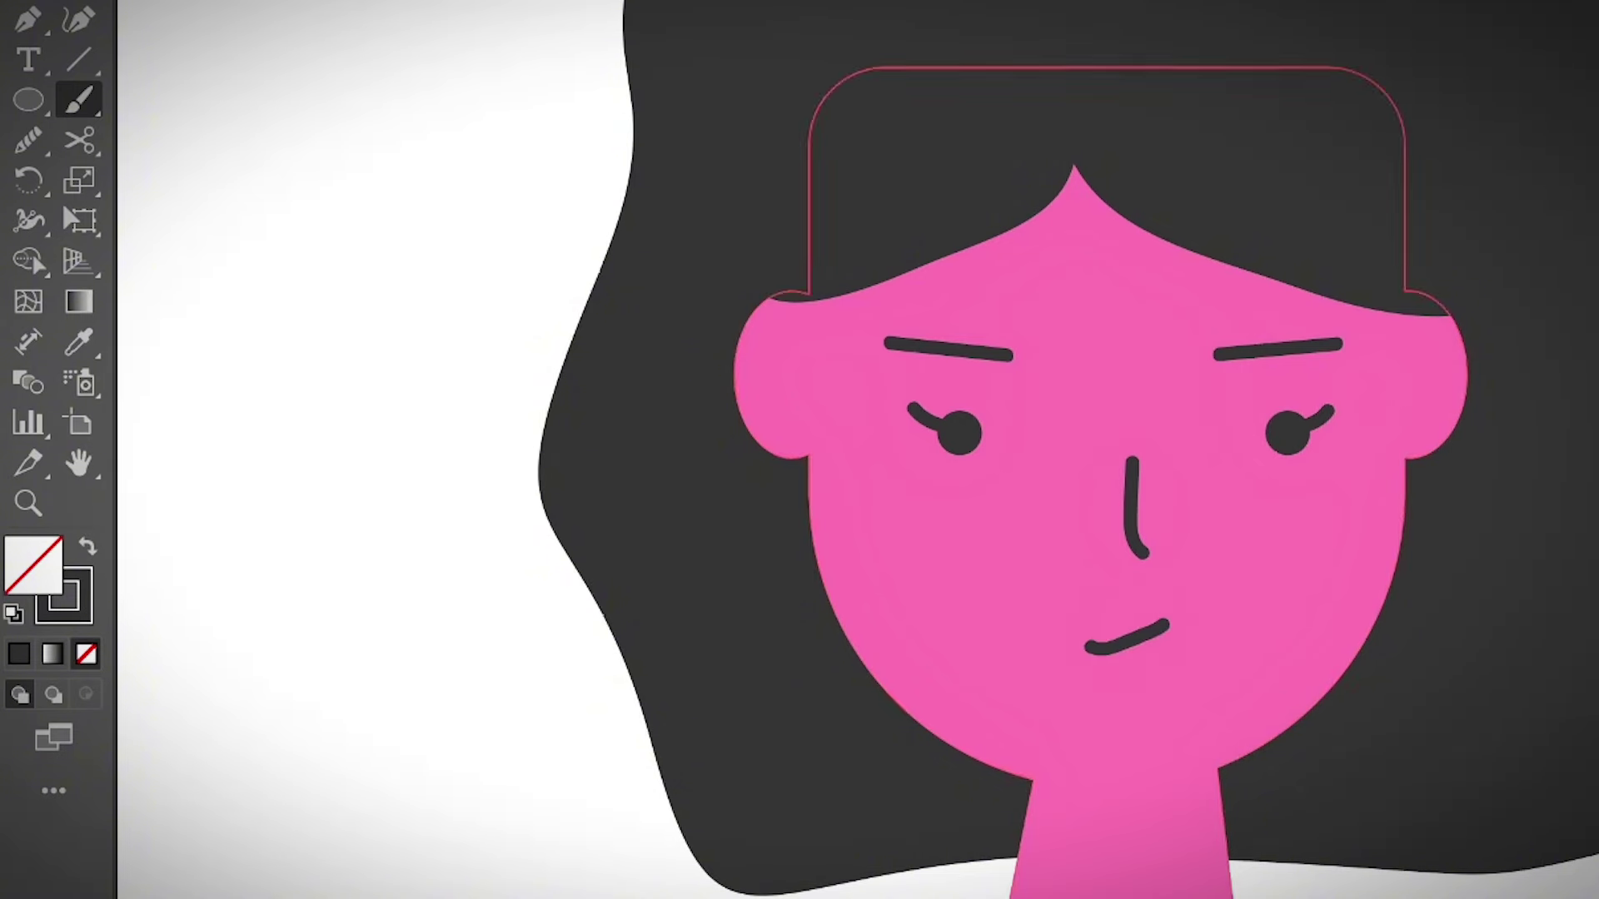
key("ctrl+z")
left_click_drag(1083, 661, 1194, 643)
key("ctrl+z")
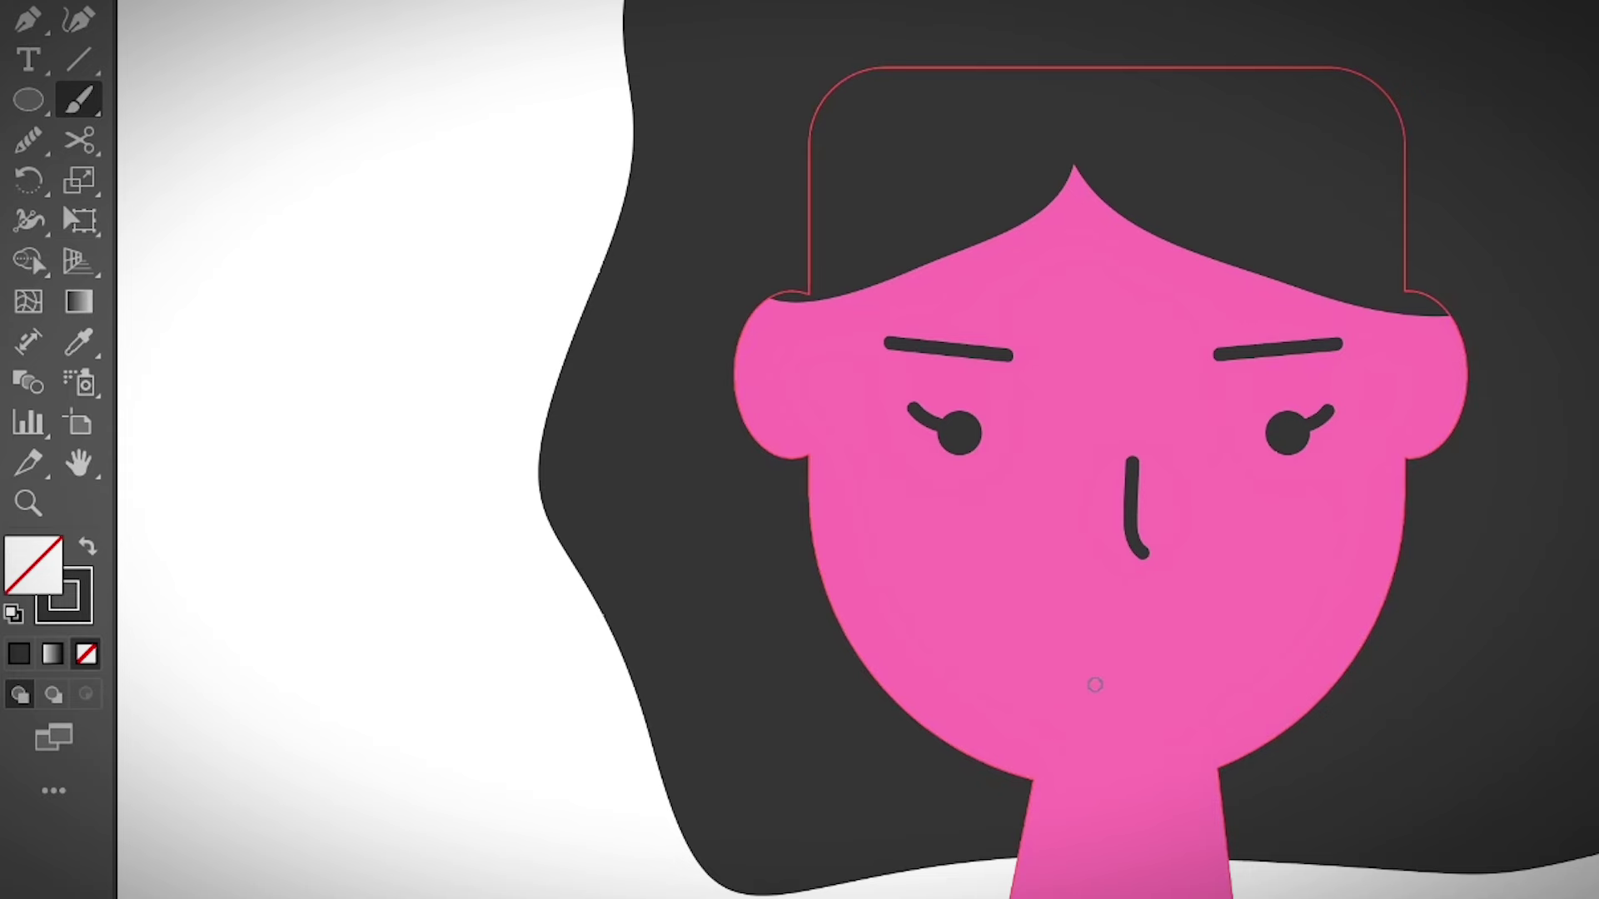
- Paint a short upward-curving mouth line below the nose, undoing the lip outlines added around it
mouse_move(1087, 681)
left_mouse_down()
mouse_move(1182, 677)
mouse_move(1124, 666)
mouse_move(1179, 684)
mouse_move(1147, 714)
mouse_move(1106, 697)
left_mouse_up()
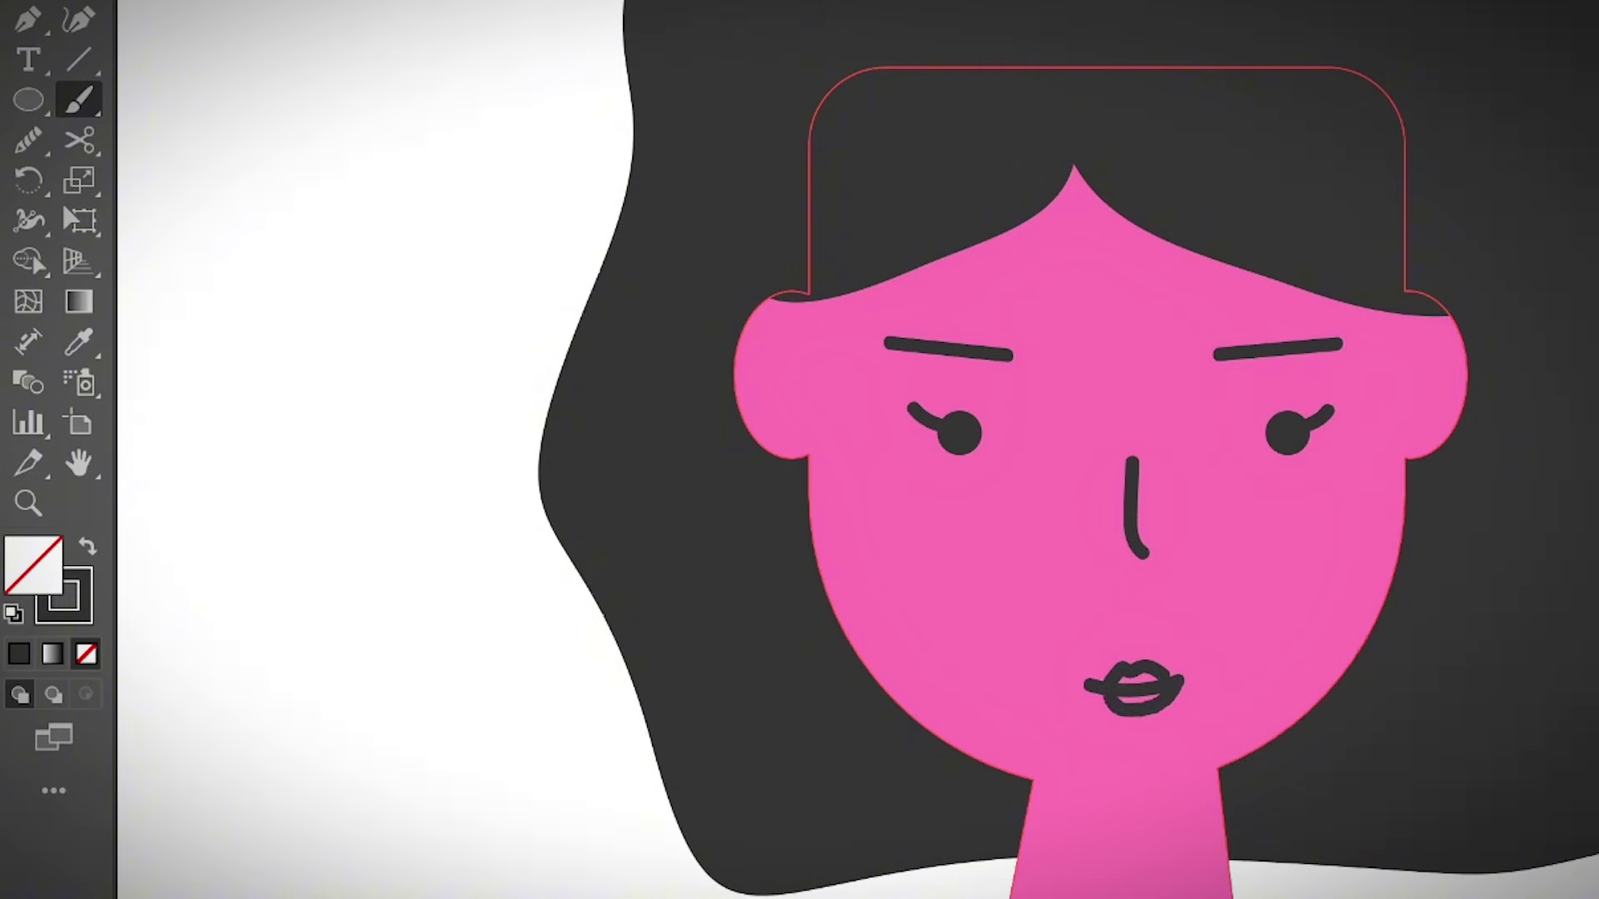
key("ctrl+z")
key("ctrl+z")
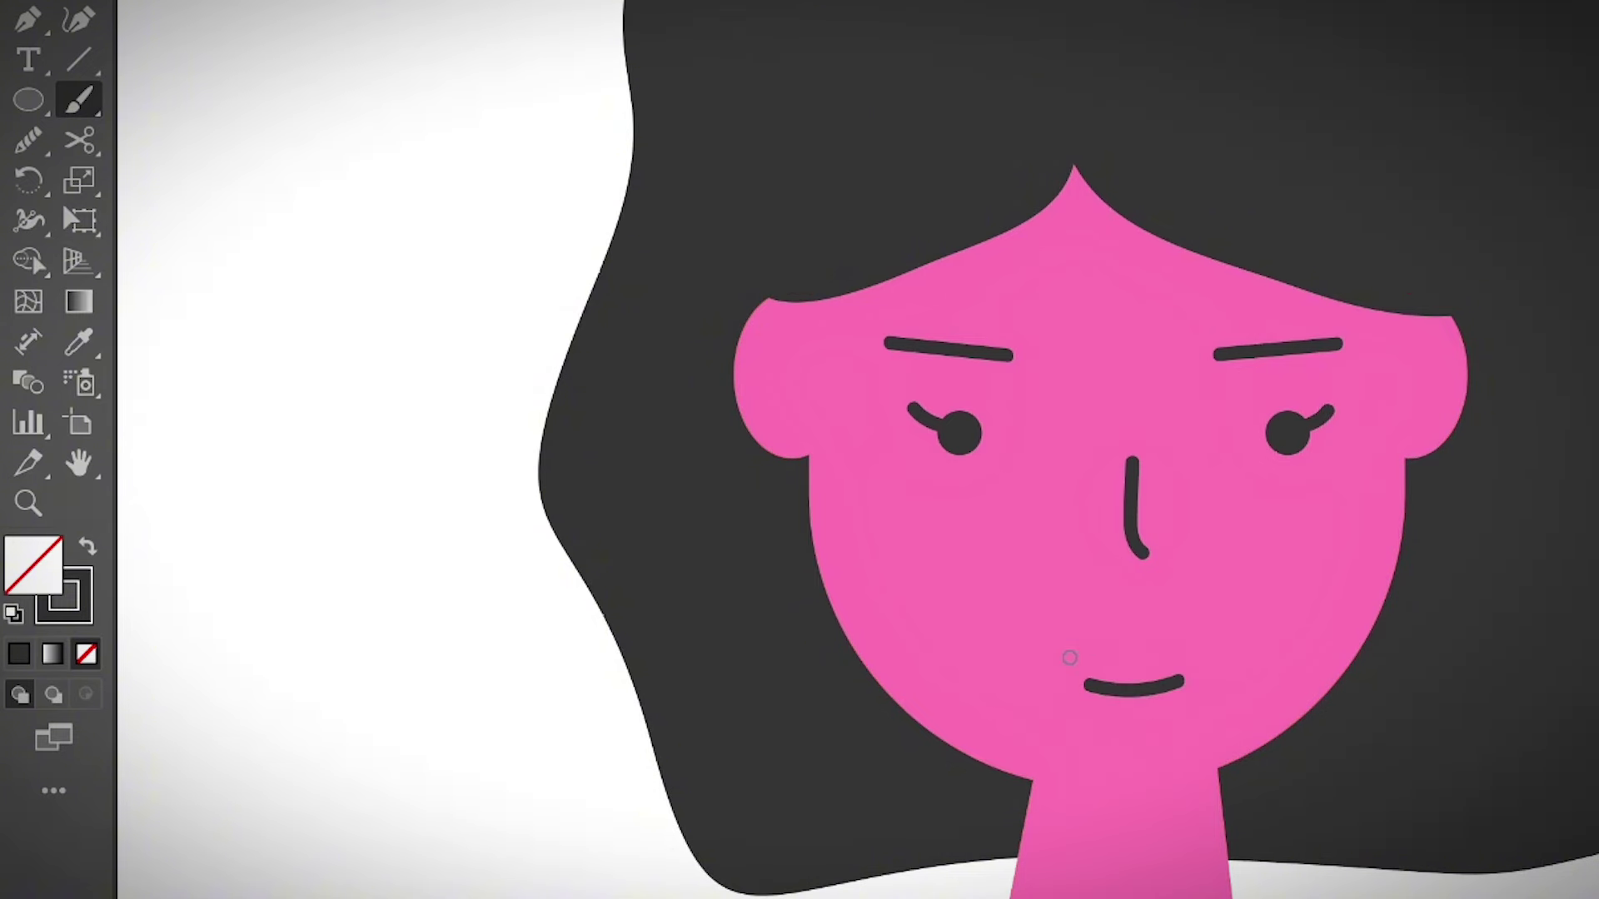
- Paint a short curved dark grey stroke inside each ear with the Paintbrush
scroll(1069, 658, "down", 1)
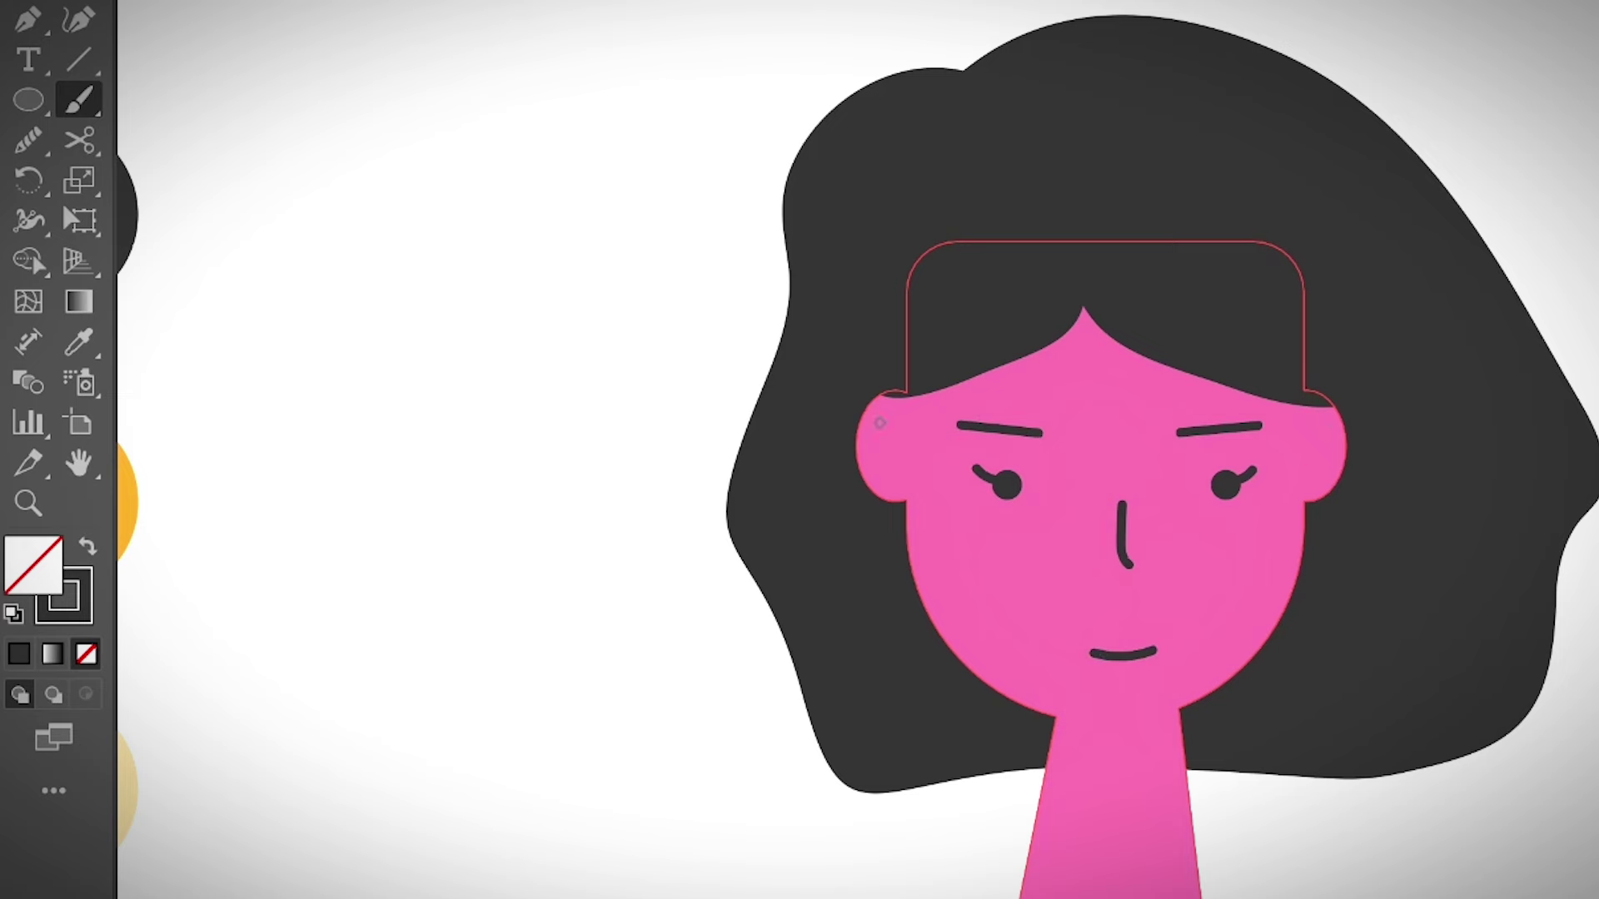
left_click_drag(887, 421, 872, 444)
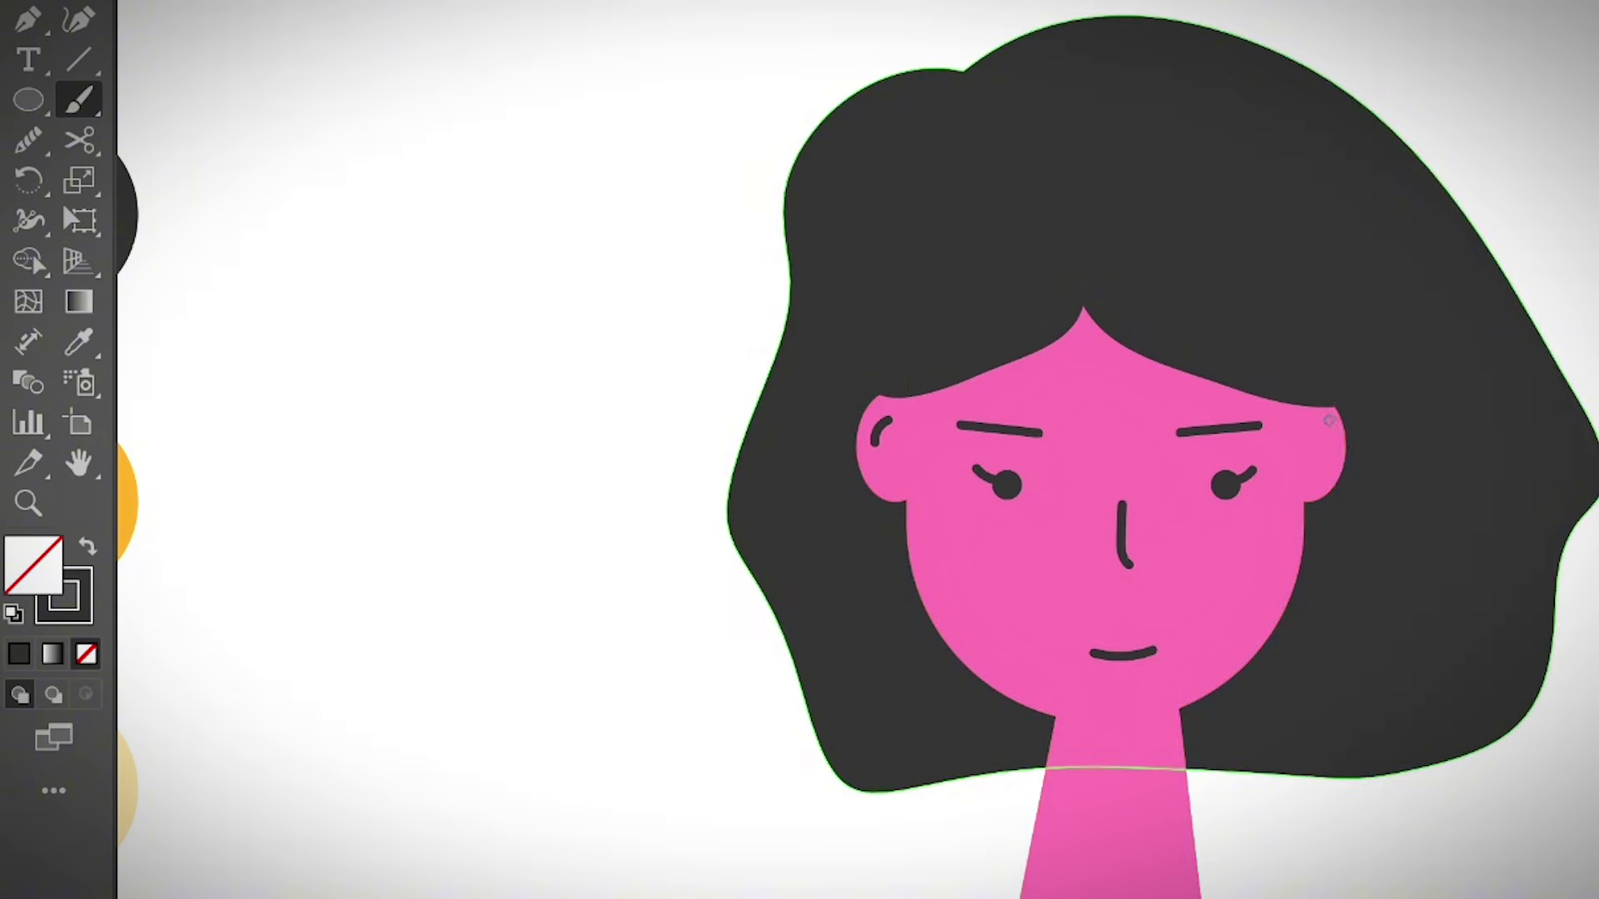
left_click_drag(1320, 419, 1327, 441)
- Draw a tall rectangle below the neck as the torso, using the face's pink fill and the "pink" layer
key("v")
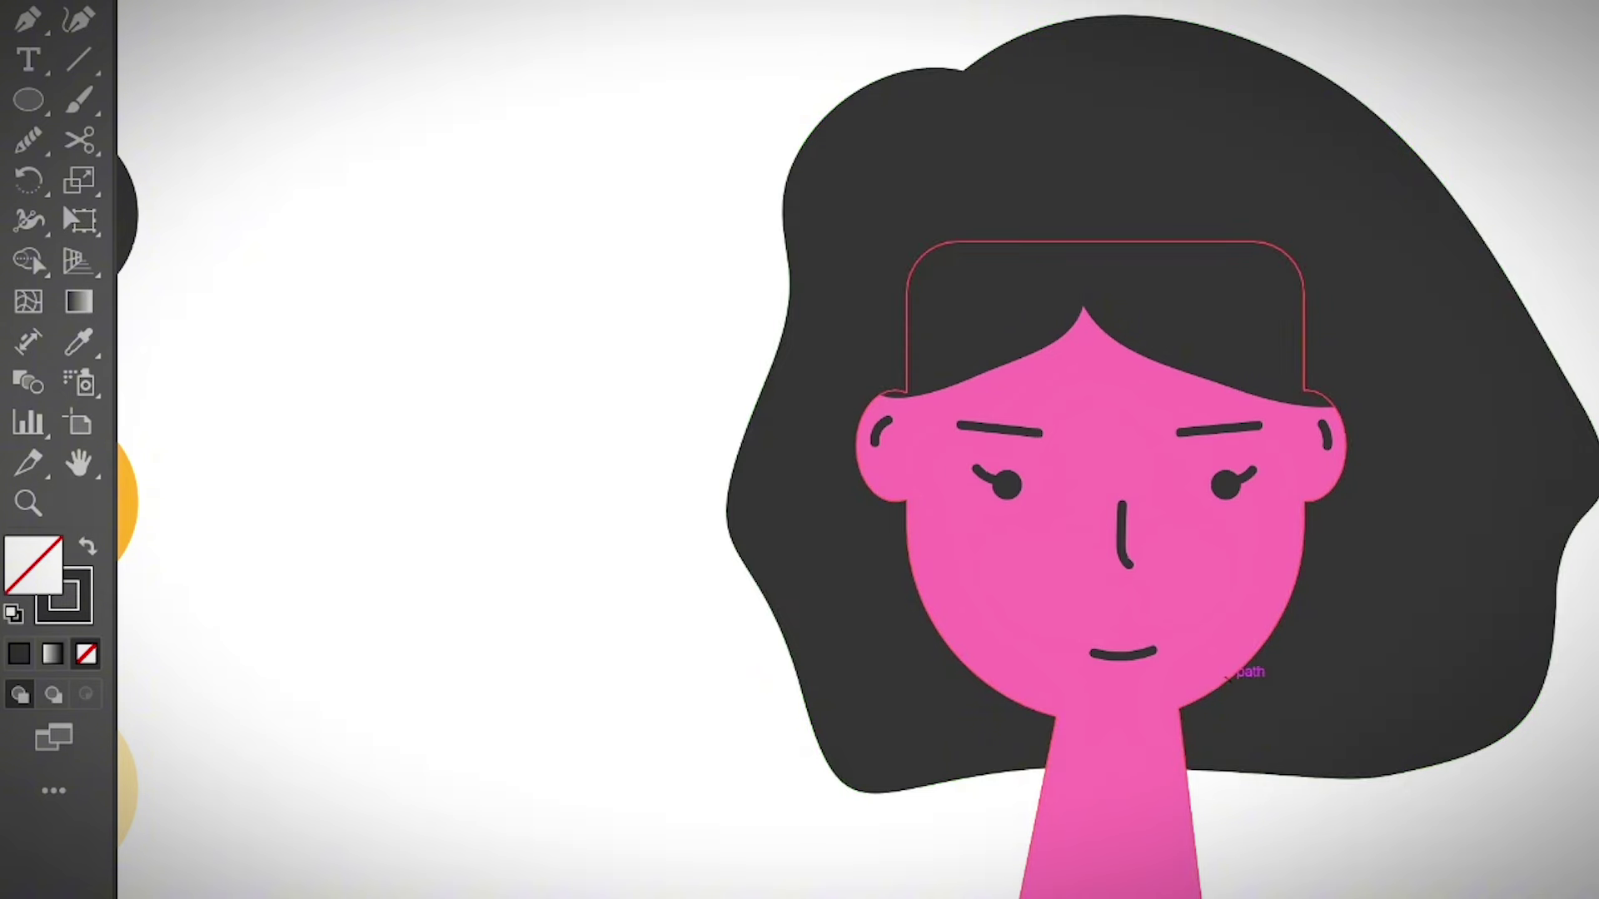
left_click(1101, 592)
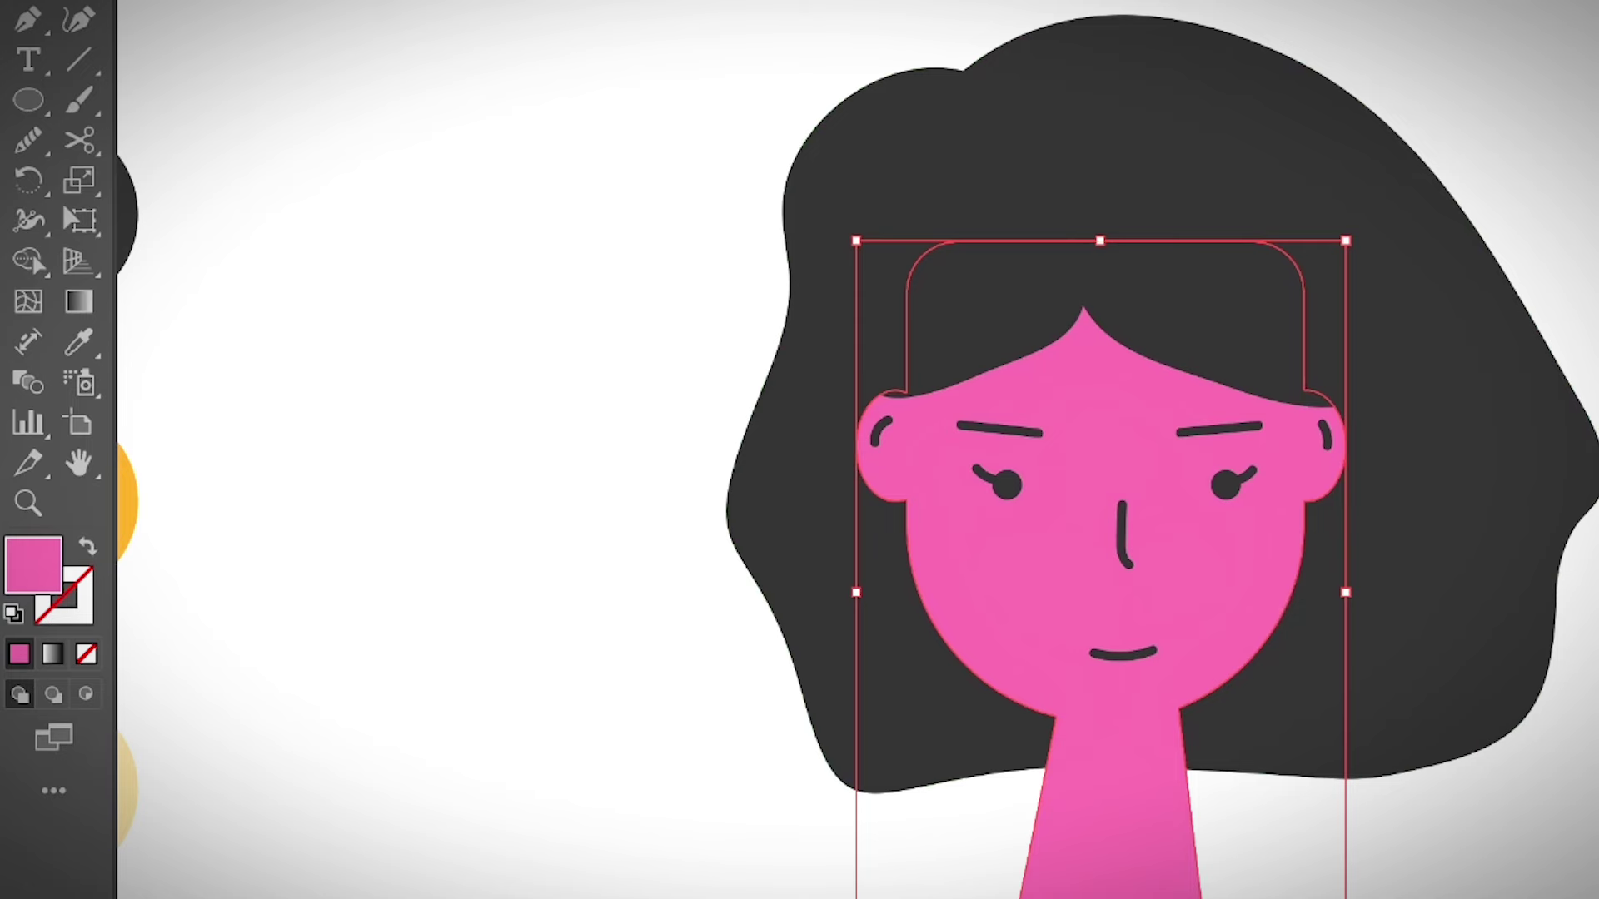
key("ctrl+shift+a")
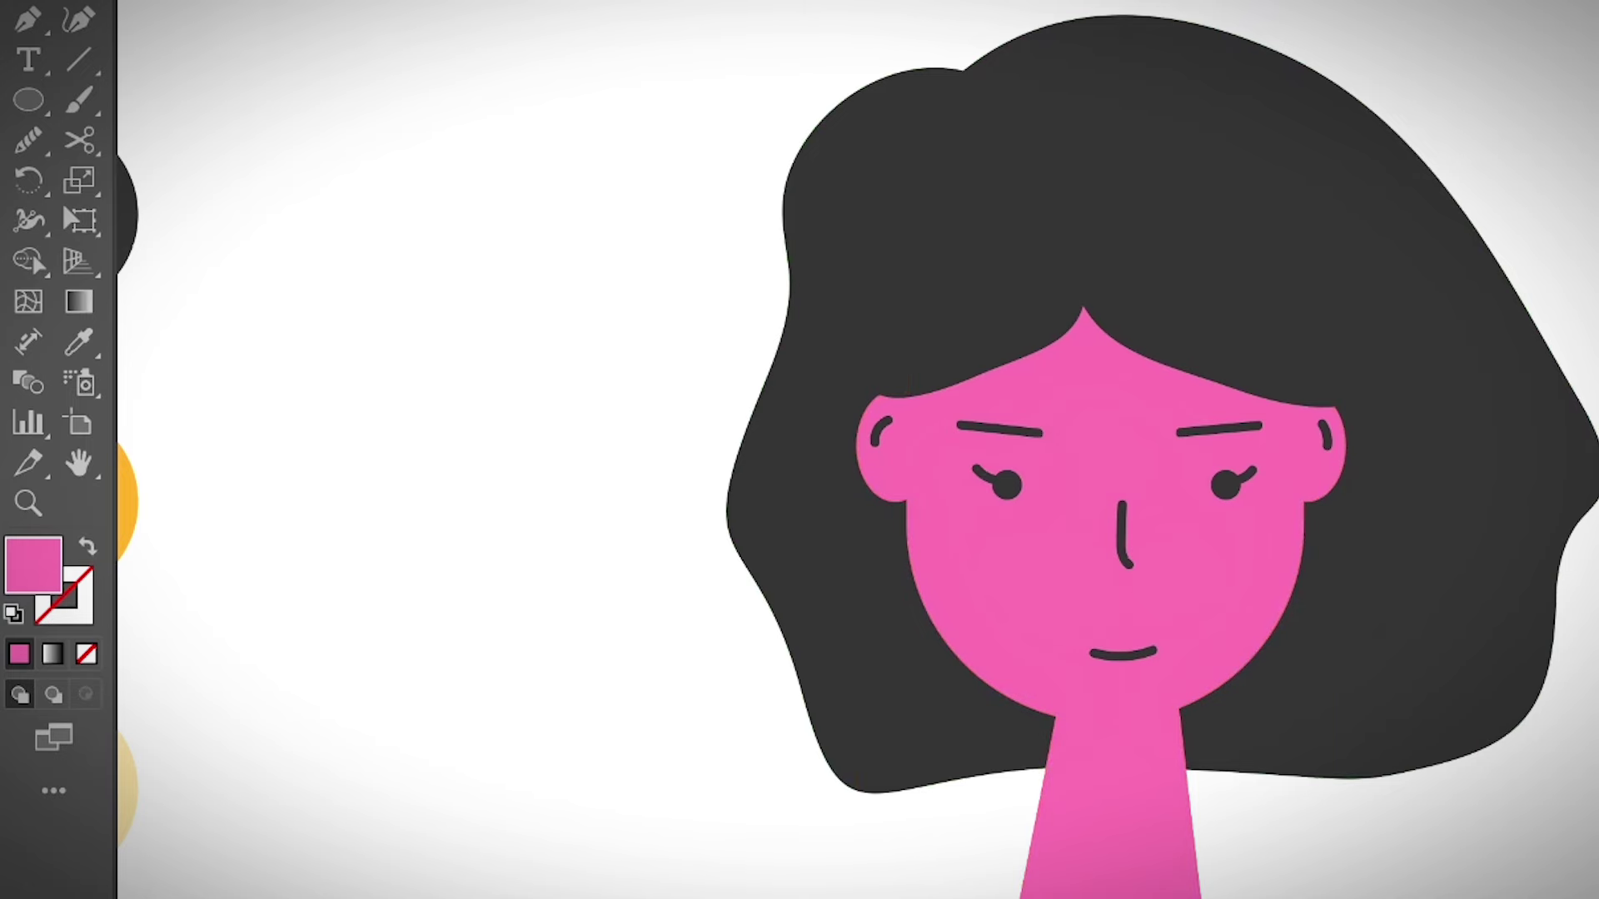
scroll(858, 450, "down", 3)
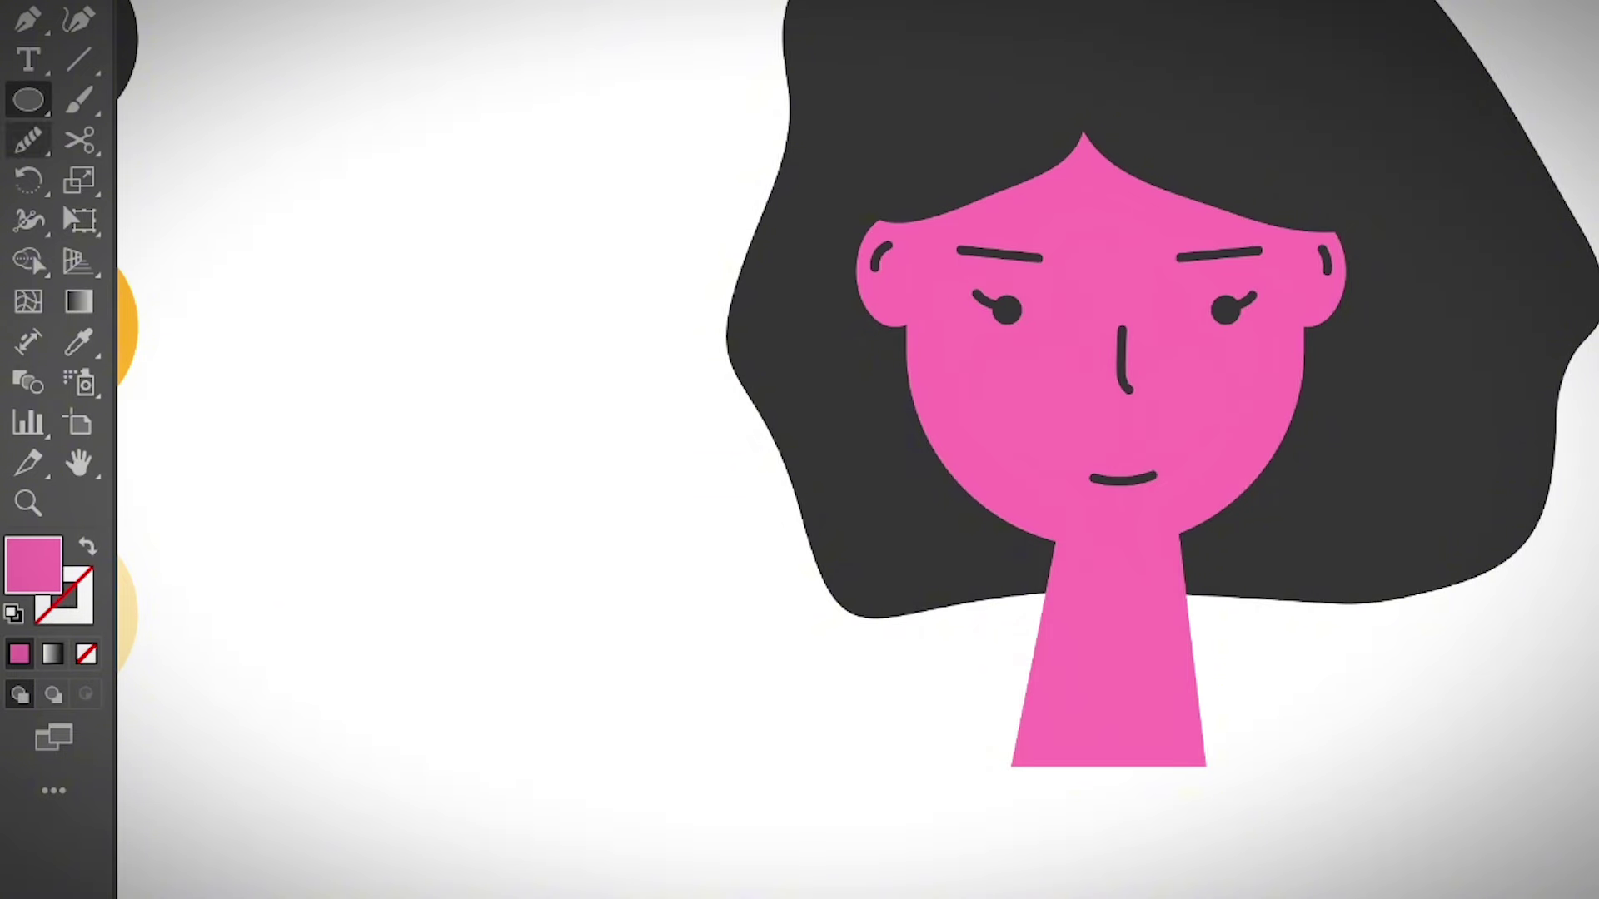
left_click(29, 100)
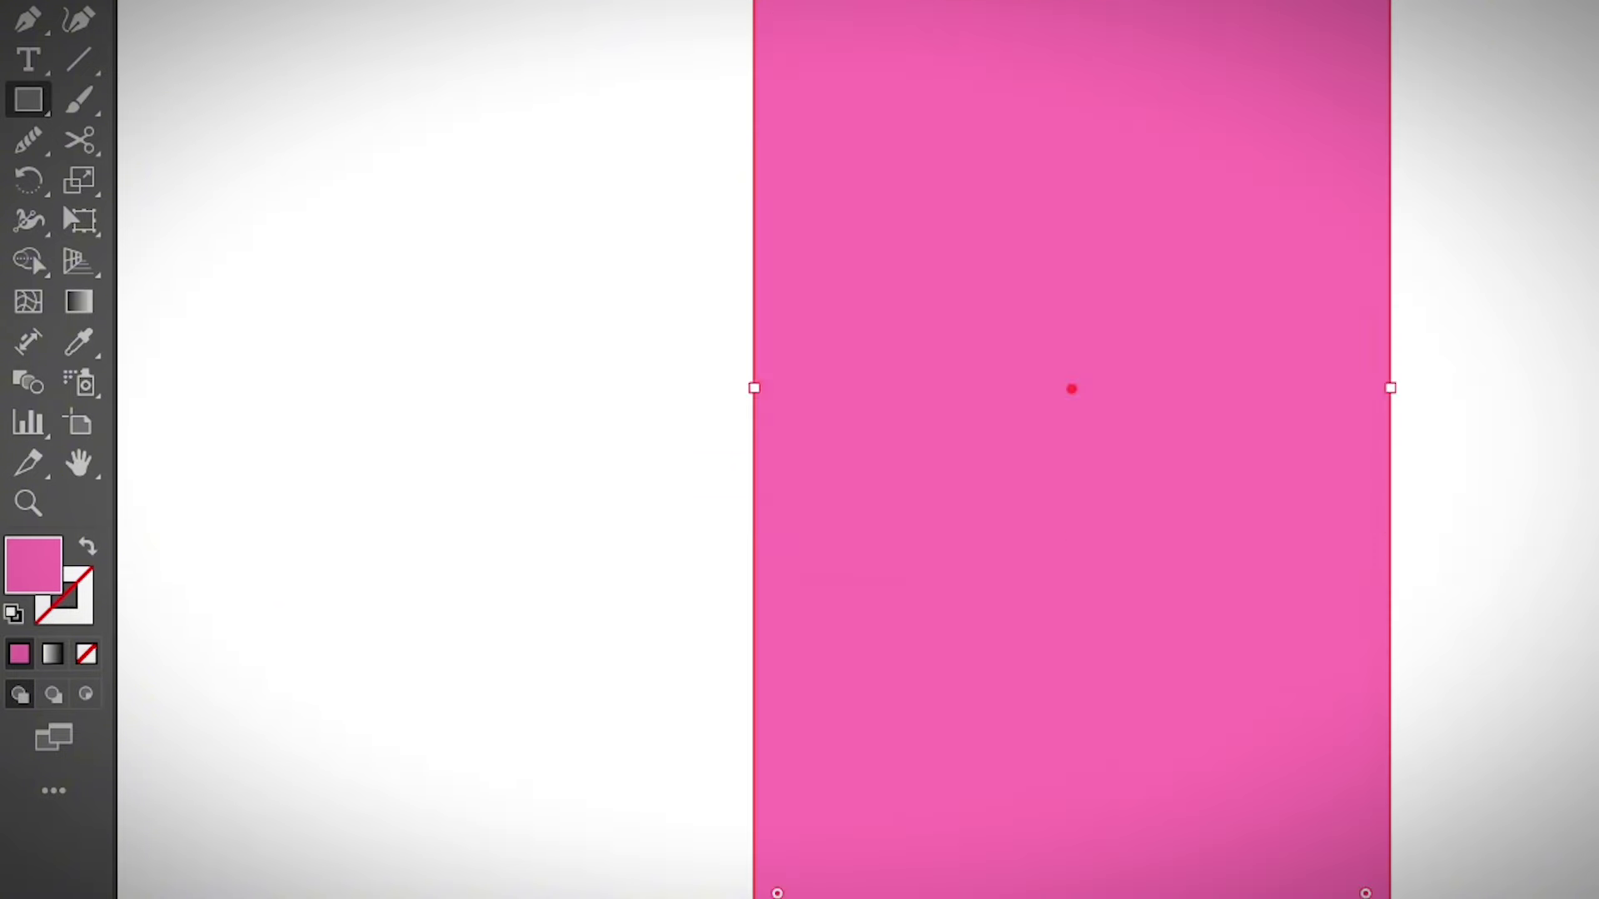
scroll(1416, 683, "up", 5)
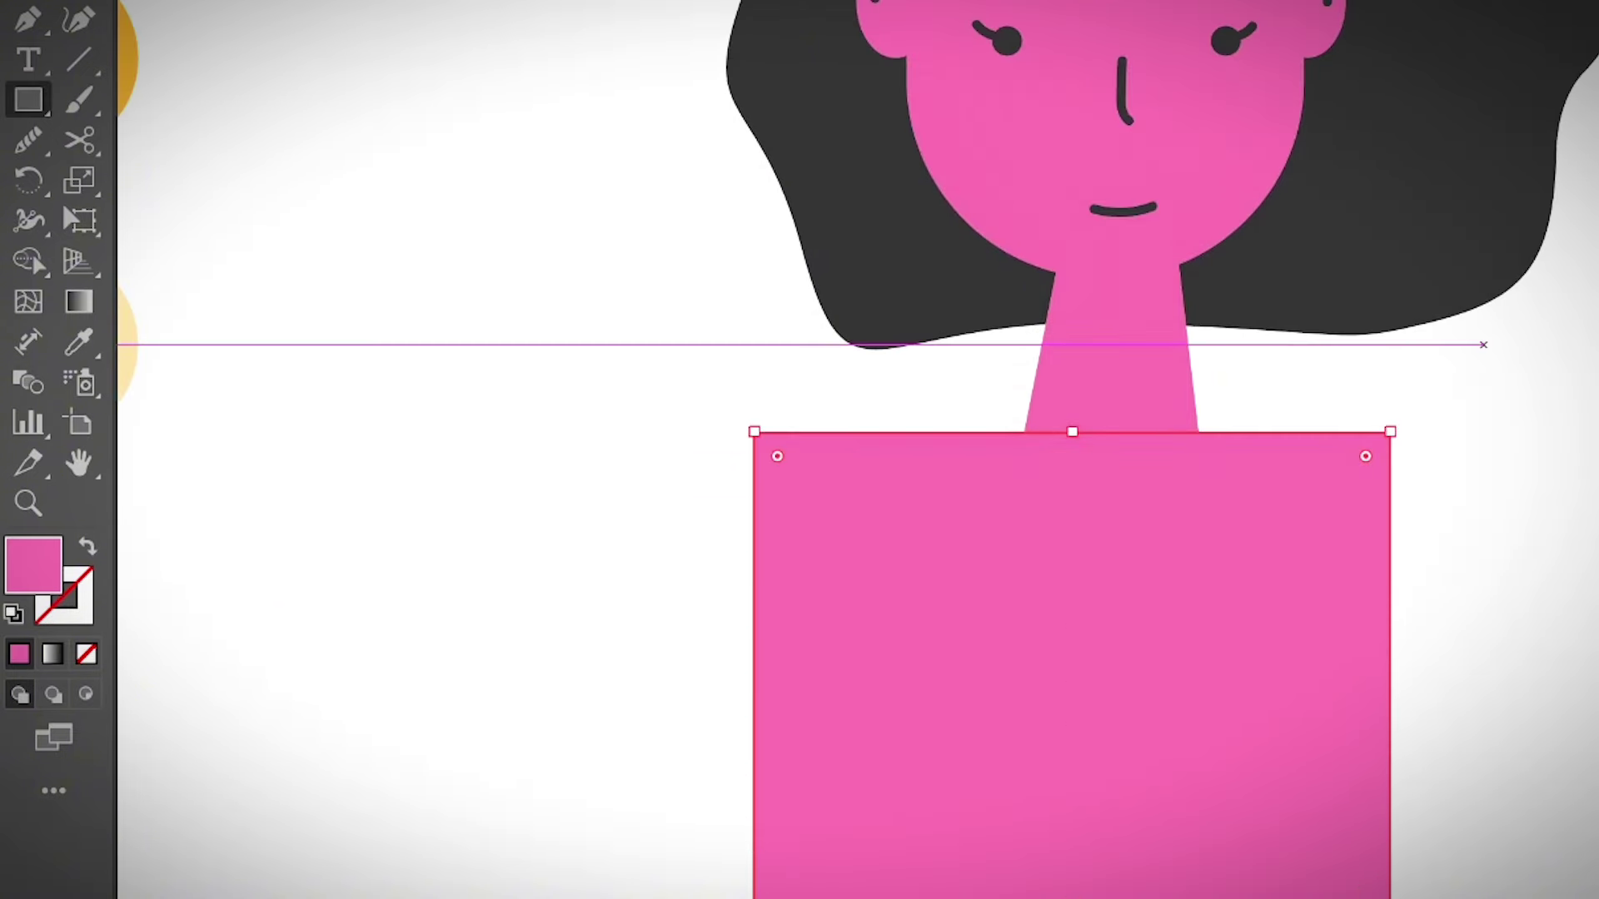
- Centre the torso rectangle under the neck and shorten it from its lower edge to a roughly square shape
key("super+minus")
key("v")
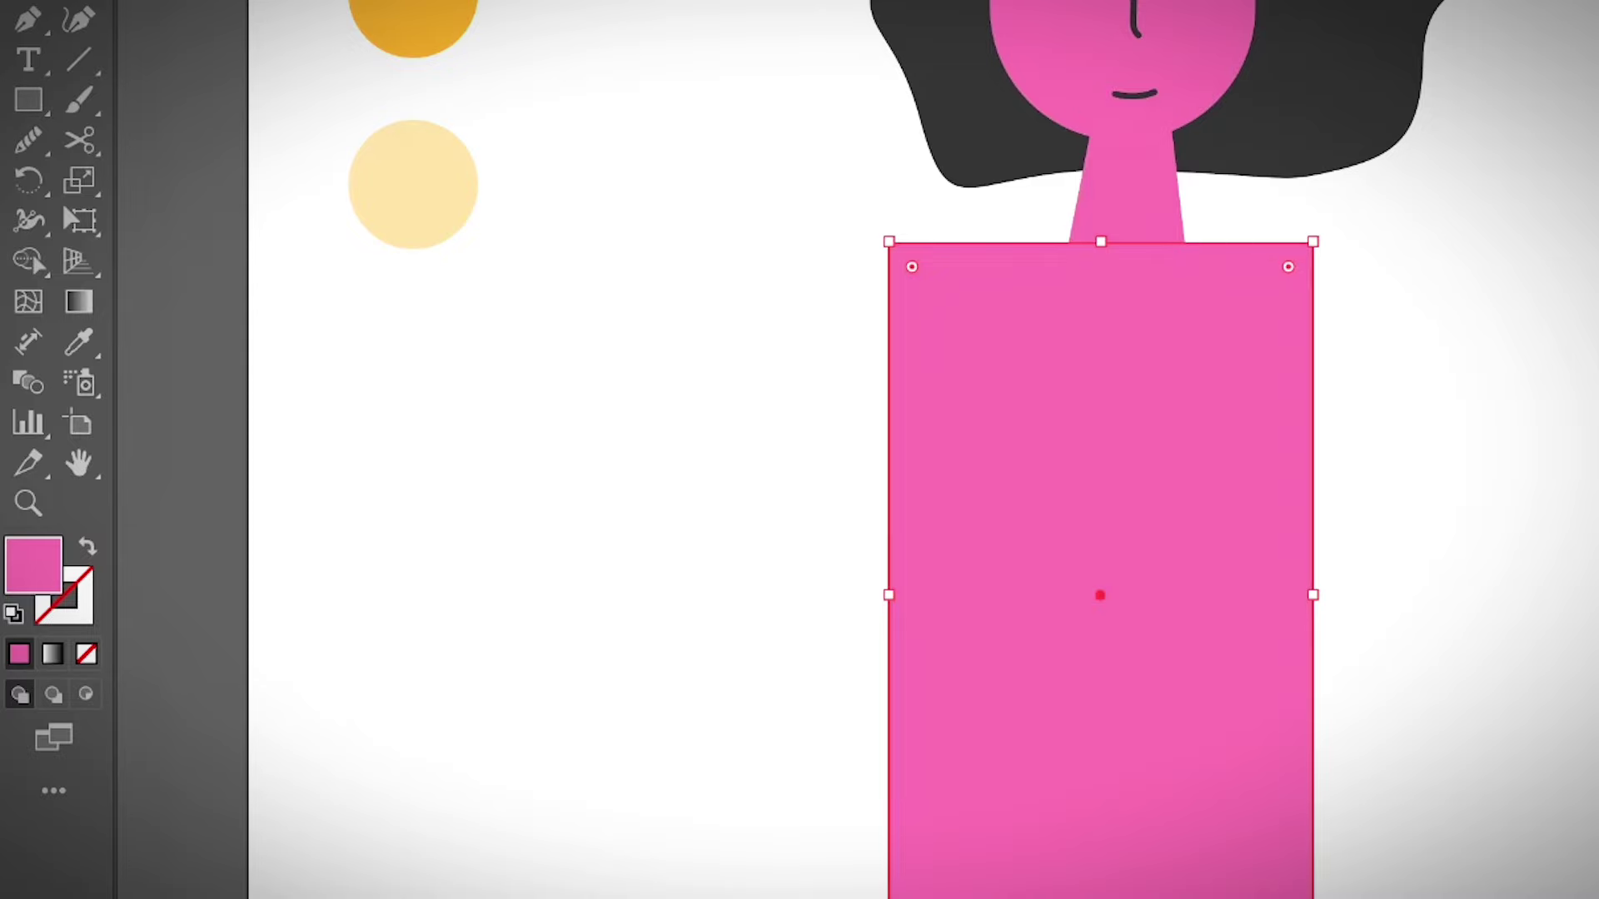
left_click_drag(1203, 560, 1238, 559)
left_click_drag(1134, 895, 1143, 673)
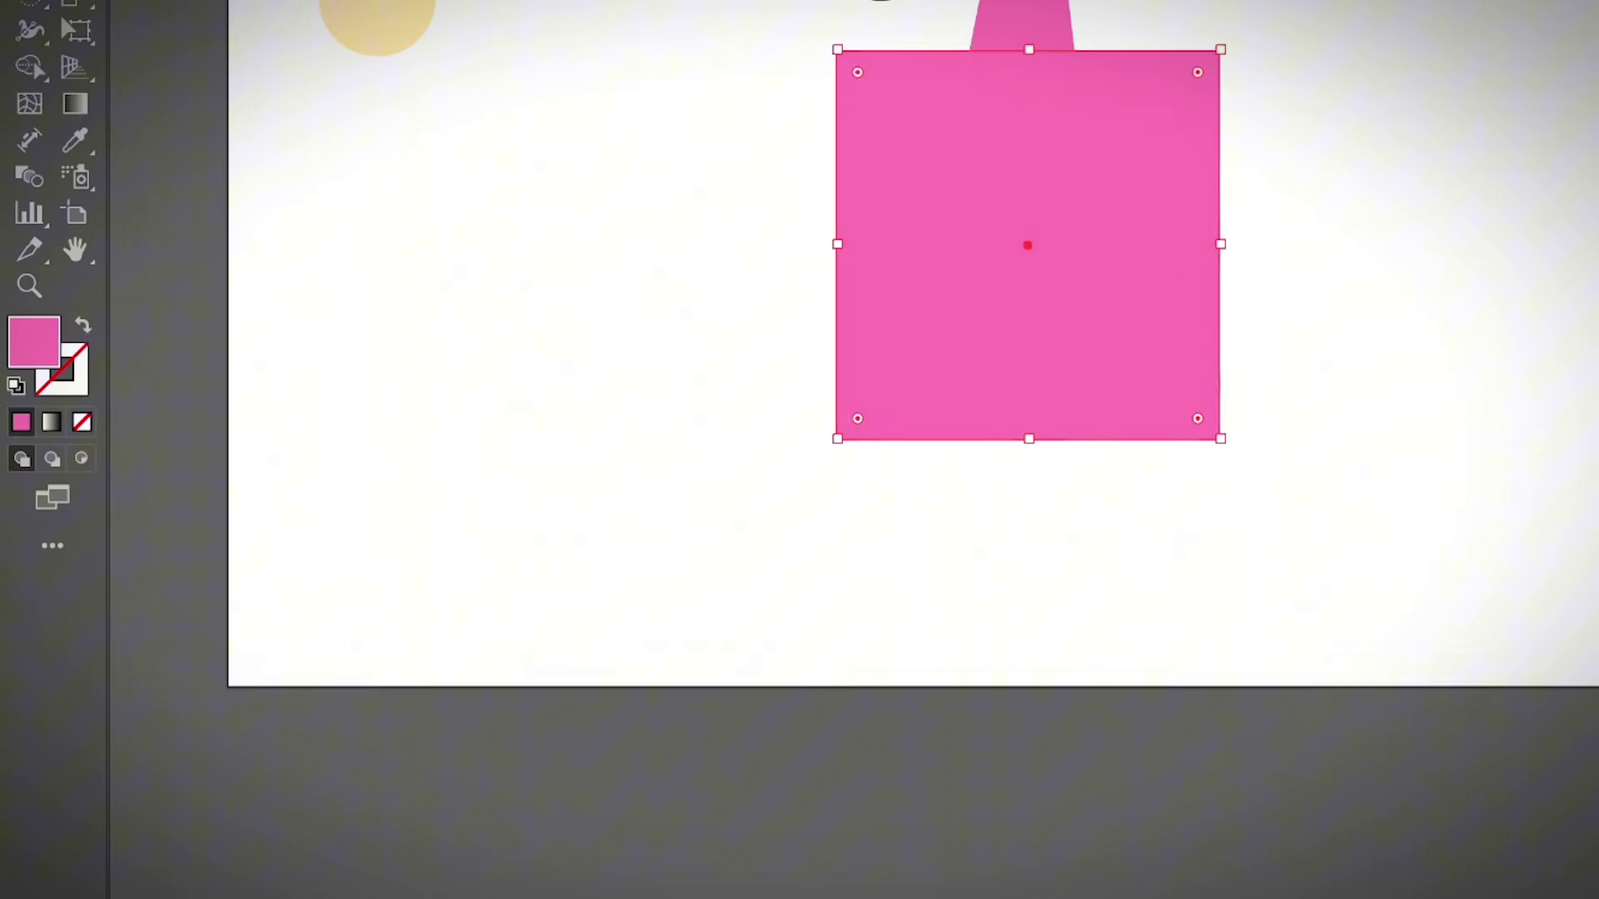
key("super+shift+a")
scroll(1028, 450, "up", 4)
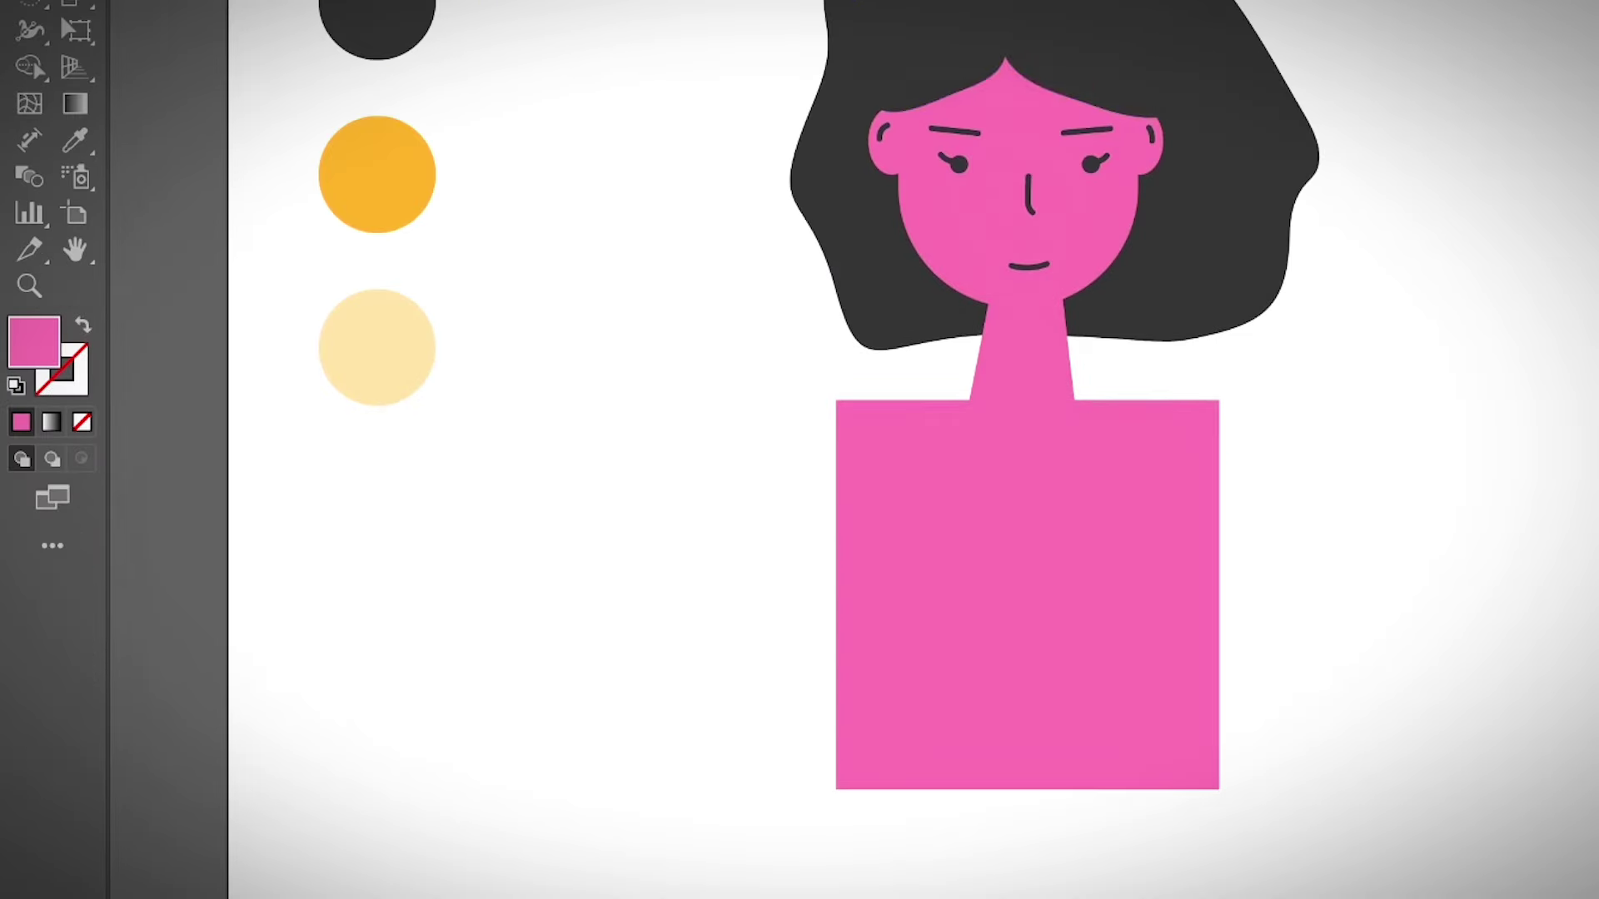
- Select the whole character with its torso and move it down and slightly right on the artboard
left_click_drag(1280, 670, 1281, 670)
scroll(1187, 493, "down", 3)
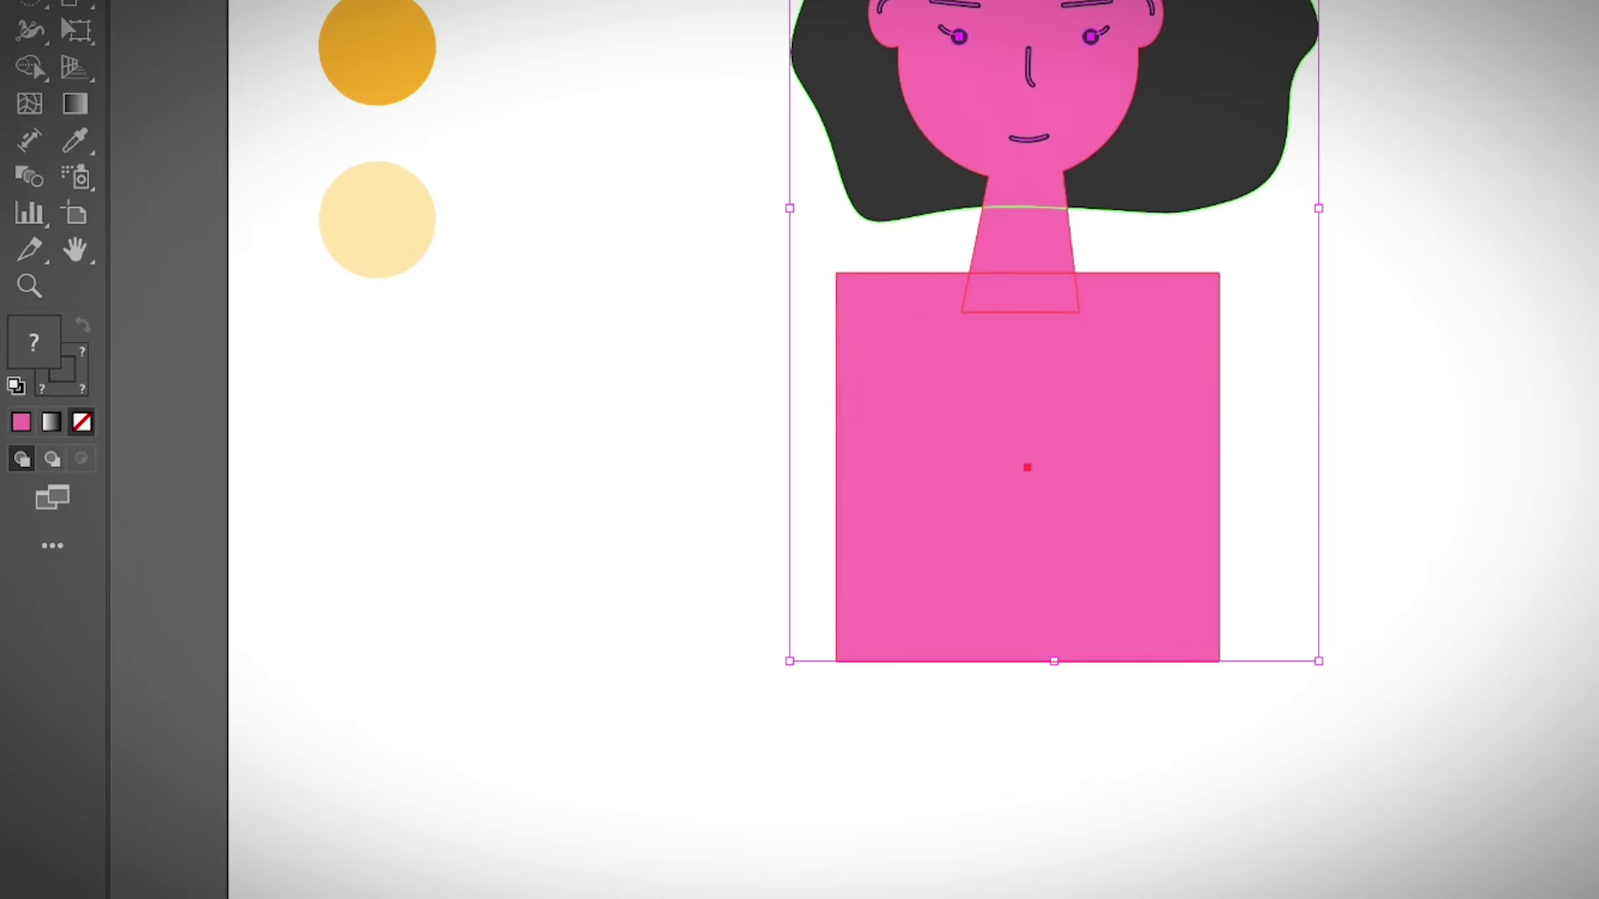
left_click_drag(1187, 493, 1214, 741)
- Round the two upper corners of the torso rectangle with the Direct Selection corner widgets to form shoulders
left_click(1214, 741)
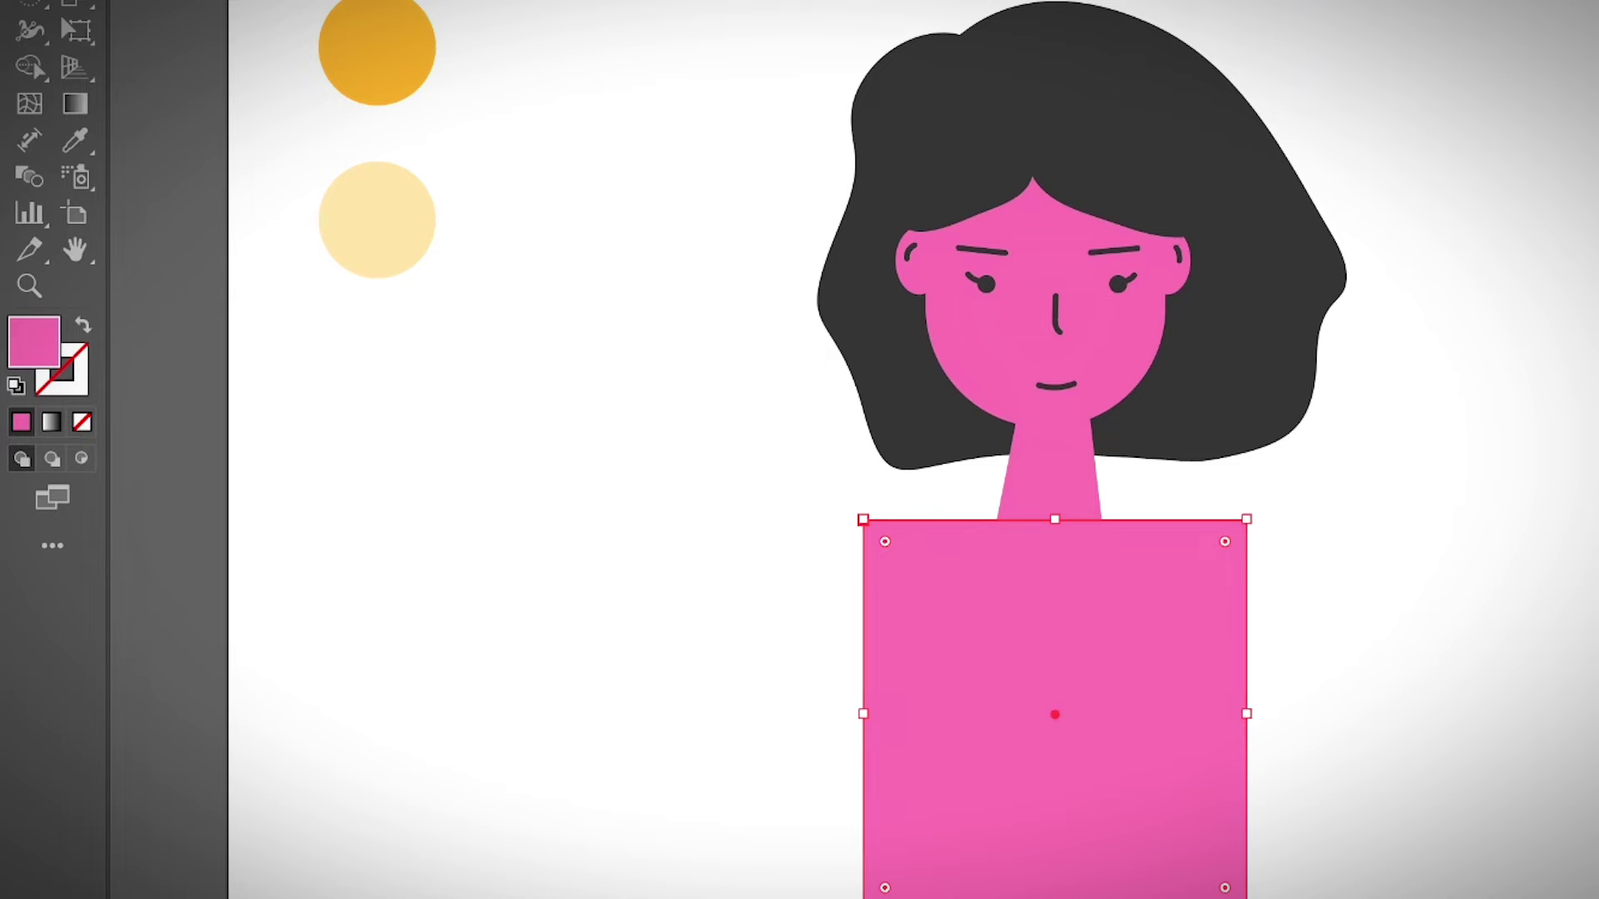
key("a")
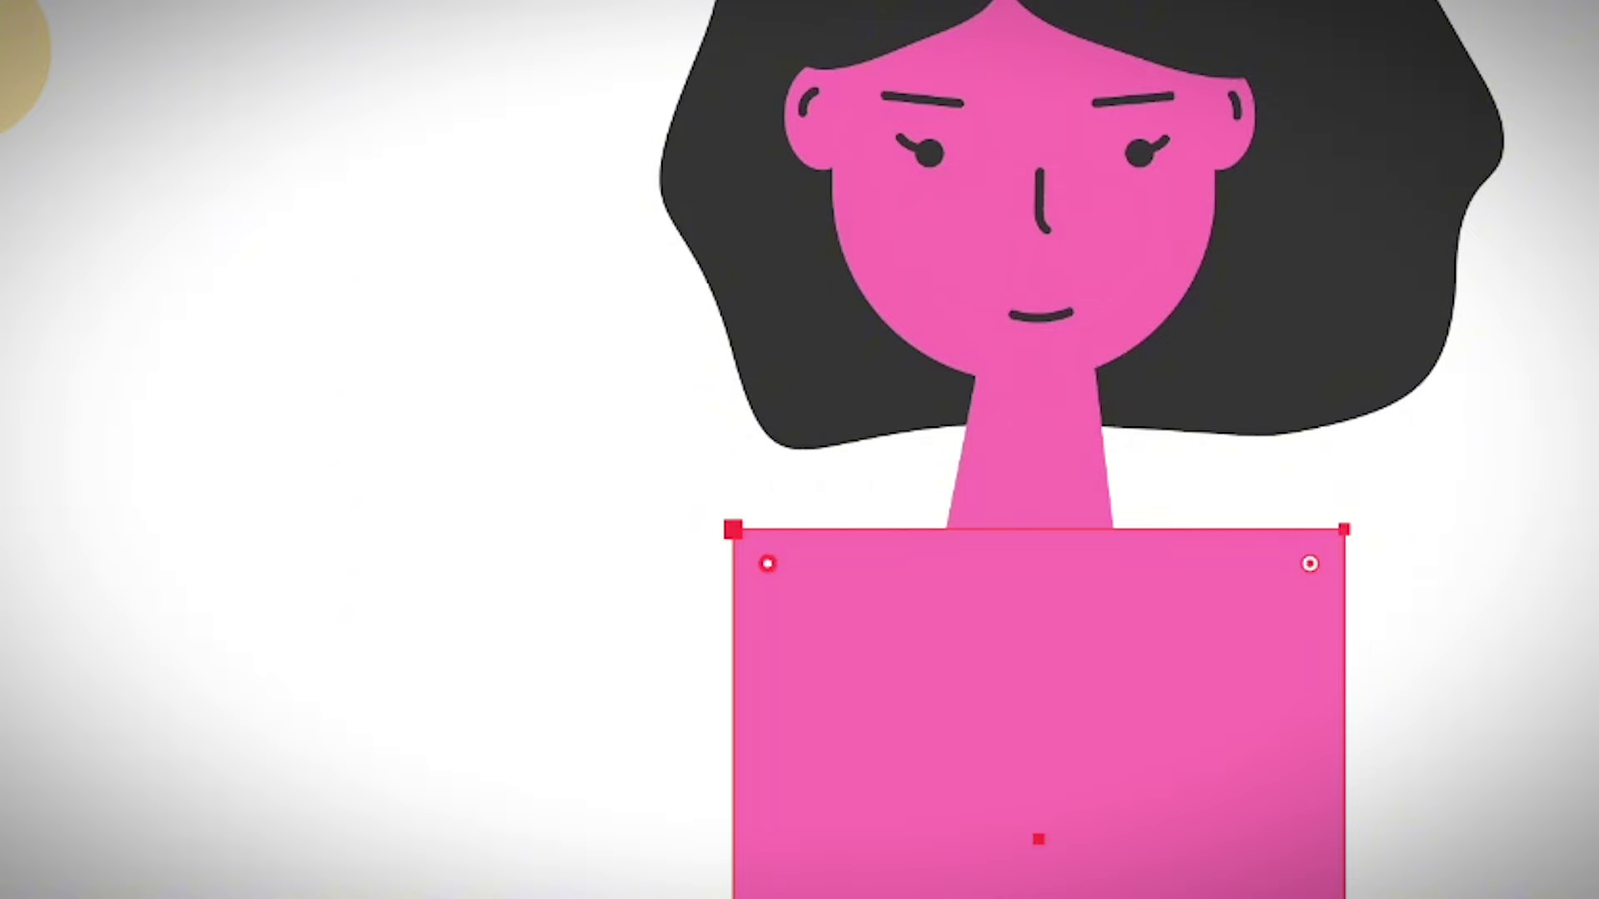
left_click(1343, 530, "shift")
left_click_drag(1310, 563, 1195, 677)
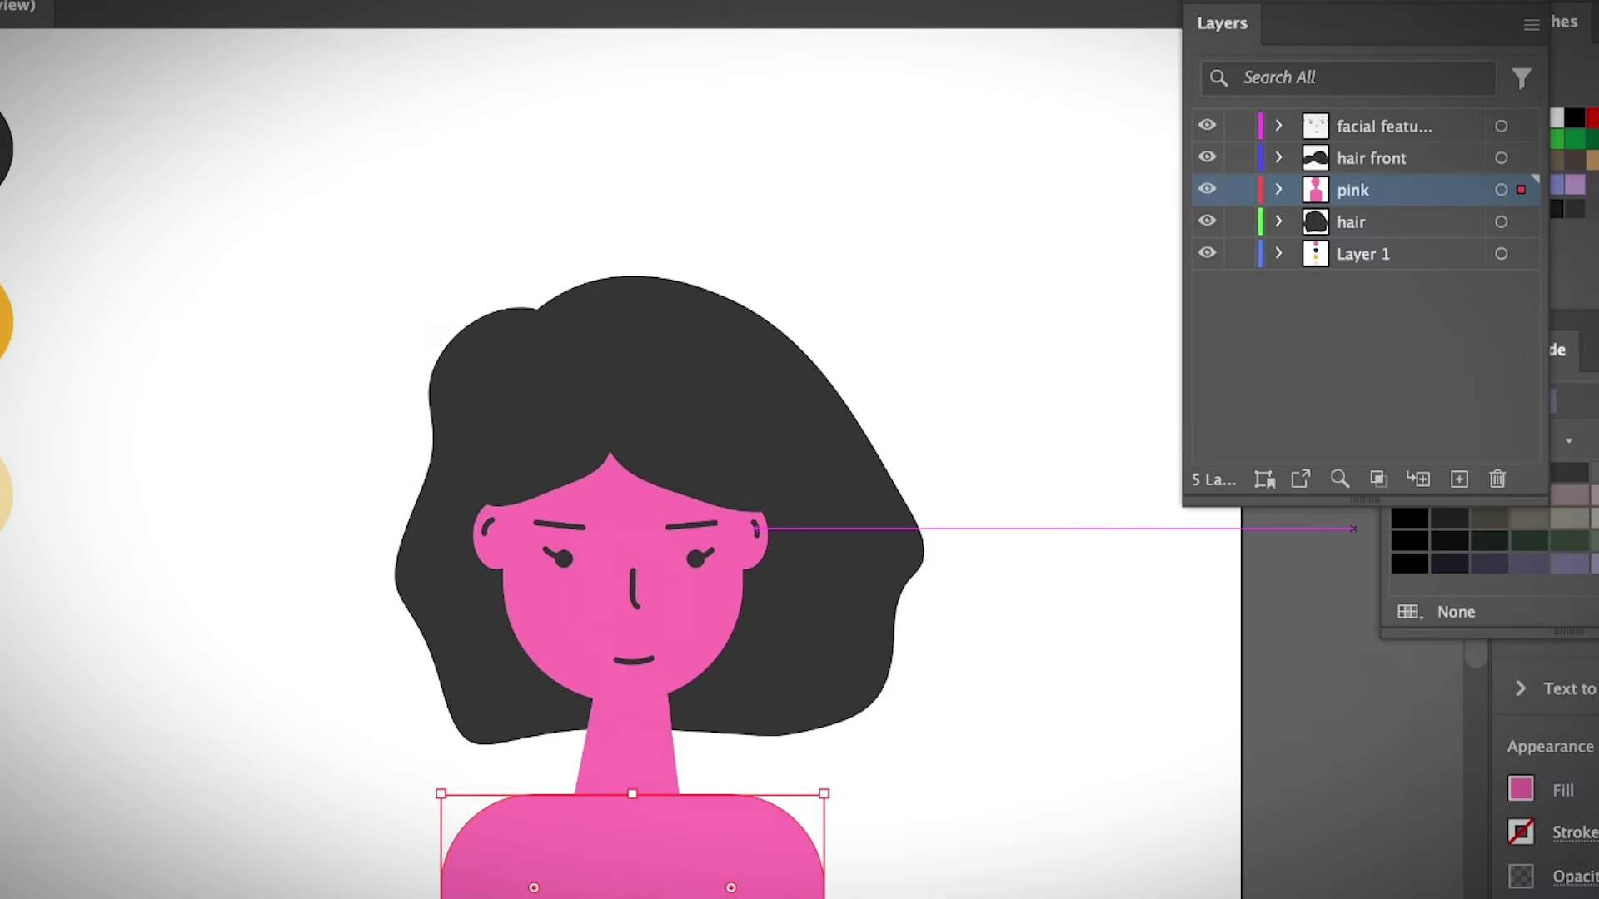
- Add a new layer directly above the "pink" layer and name it "dress"
left_click(1458, 479)
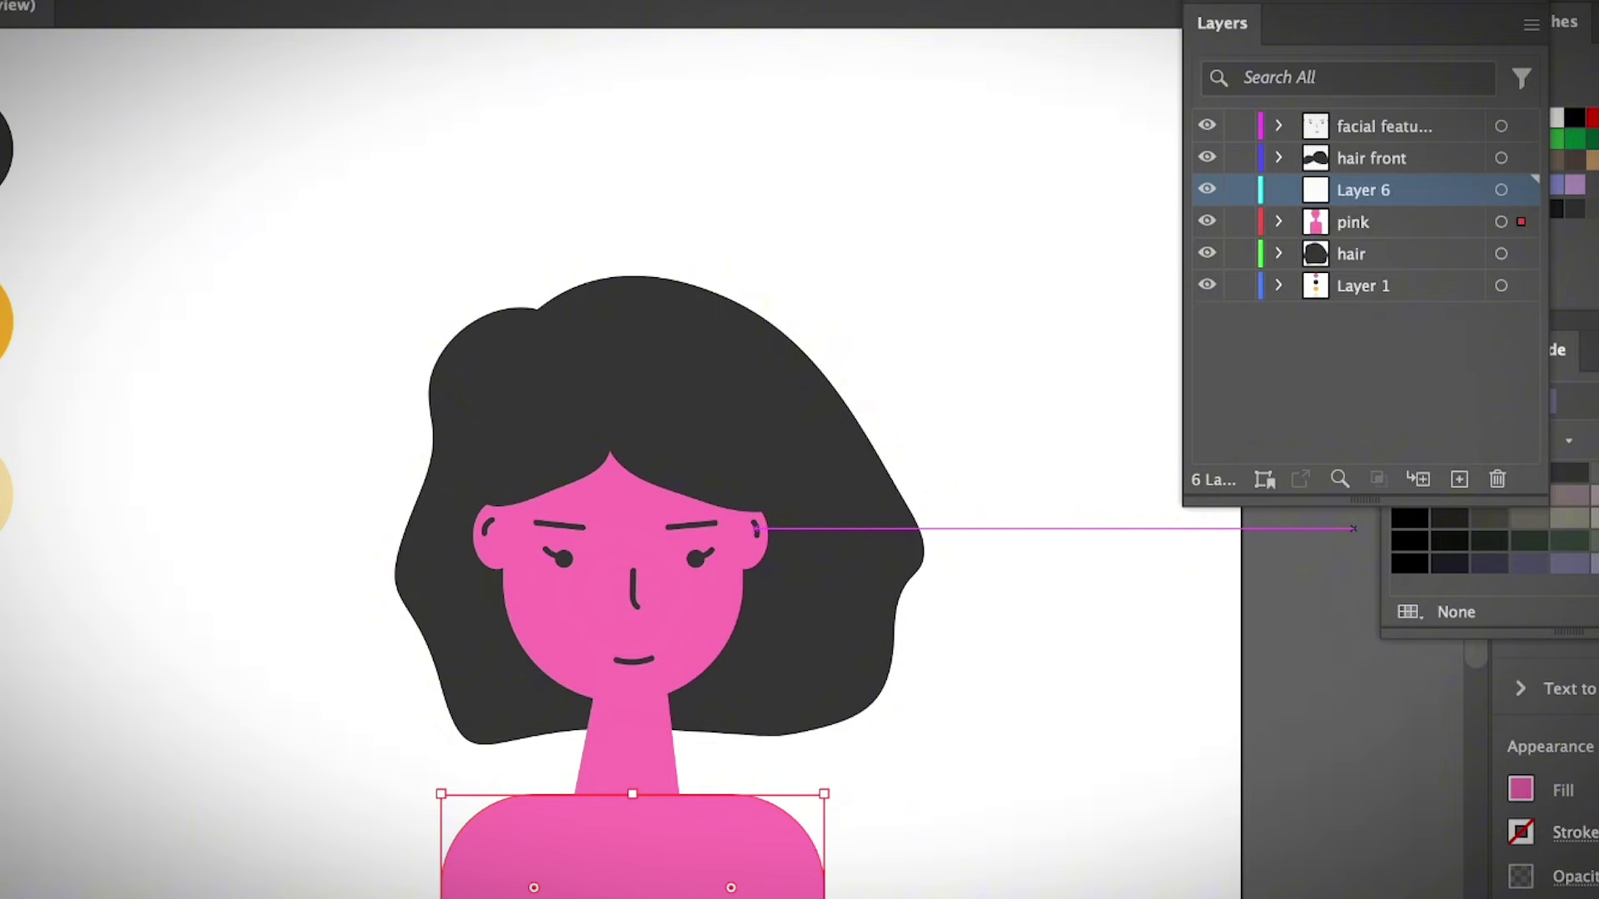
double_click(1363, 190)
type("dress")
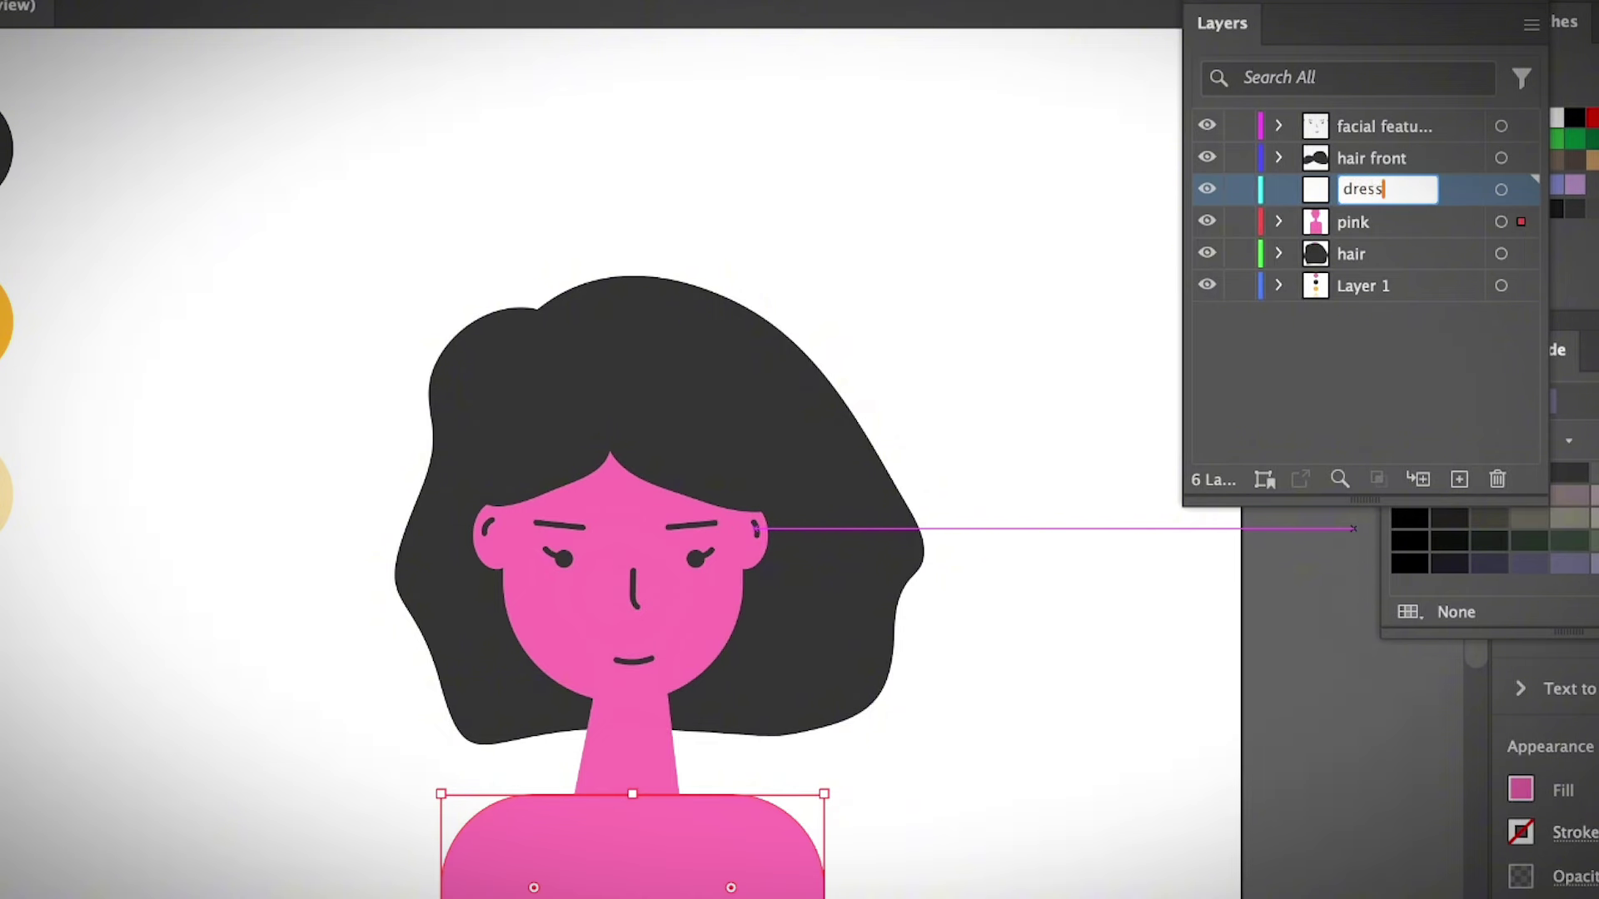
key("Return")
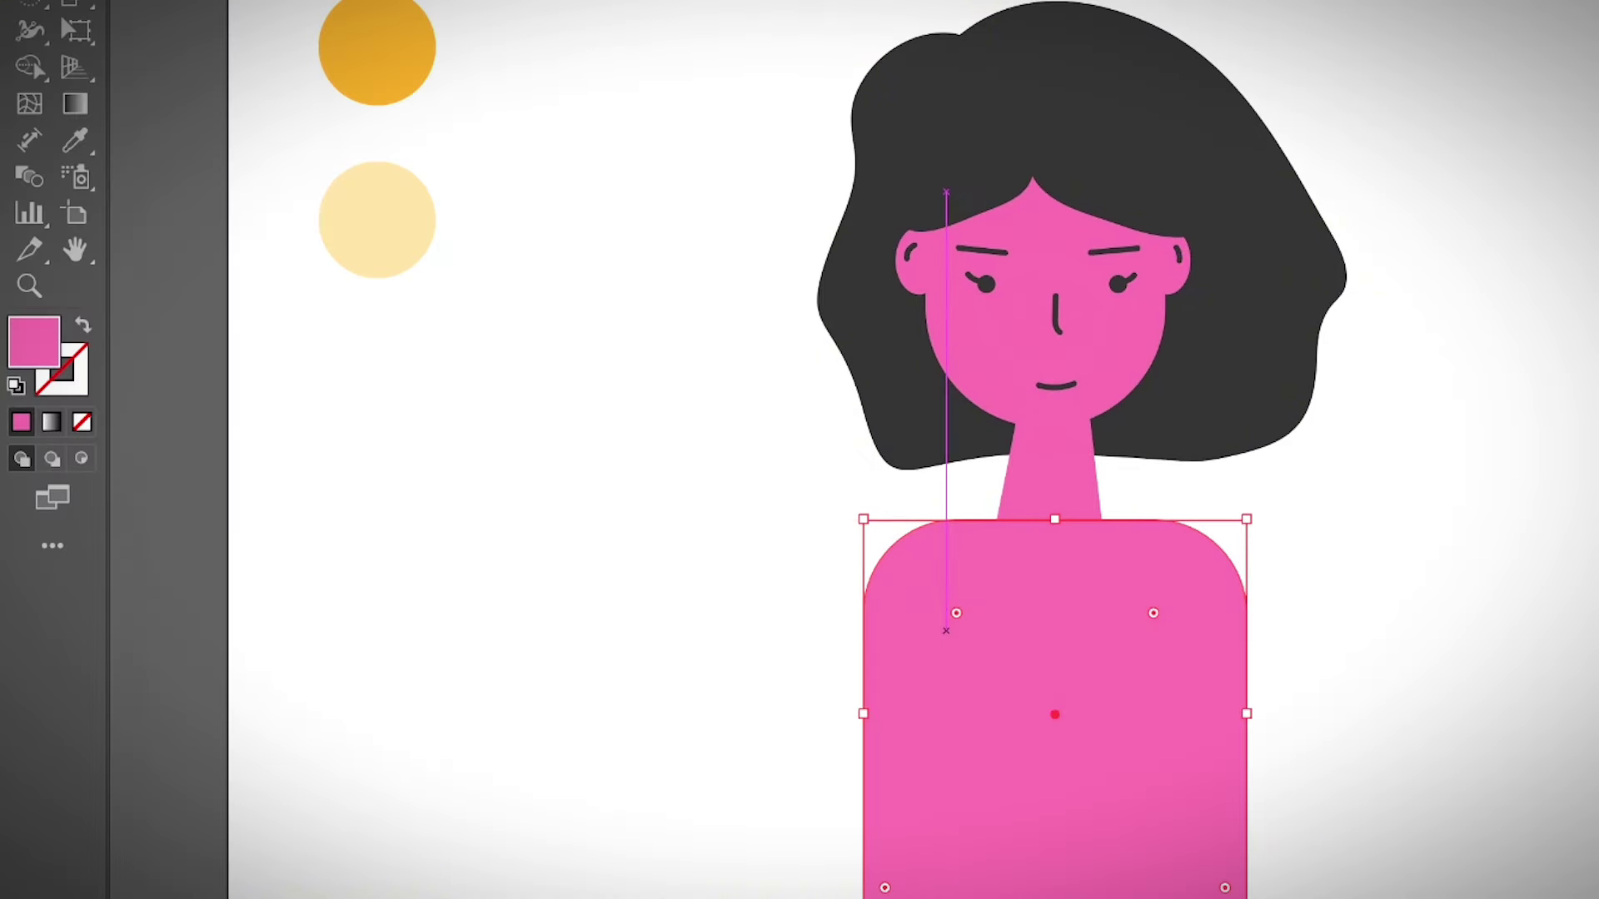
- Draw an orange rectangle over the torso below the shoulders as the dress body and widen it to the torso's full width
key("m")
left_click_drag(946, 625, 1107, 813)
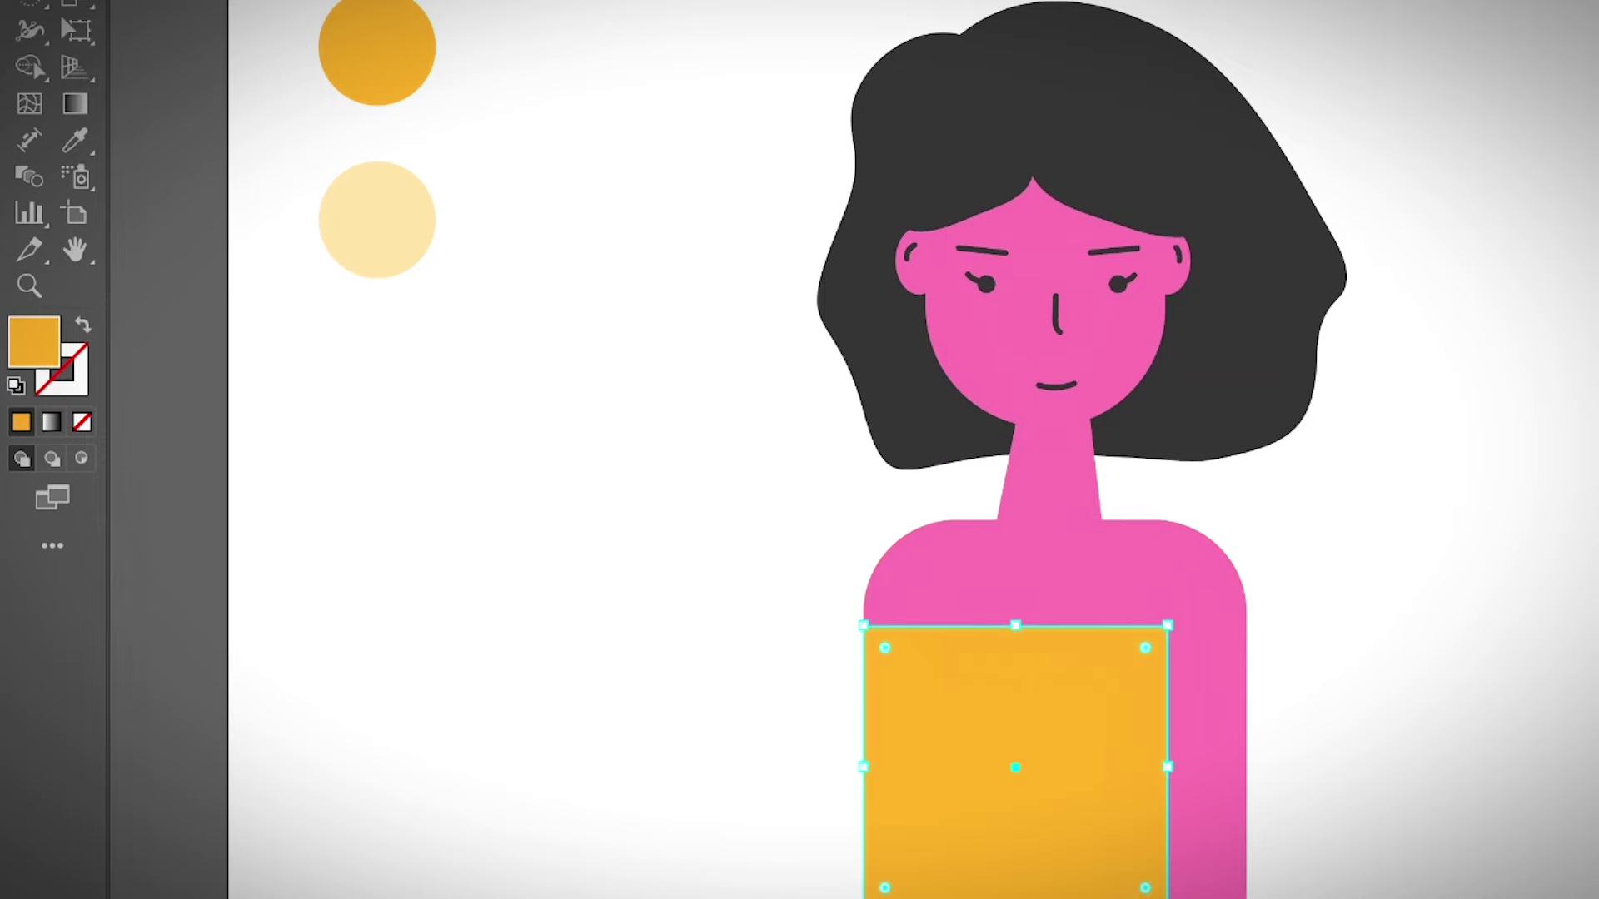
left_click_drag(1166, 767, 1247, 767)
key("v")
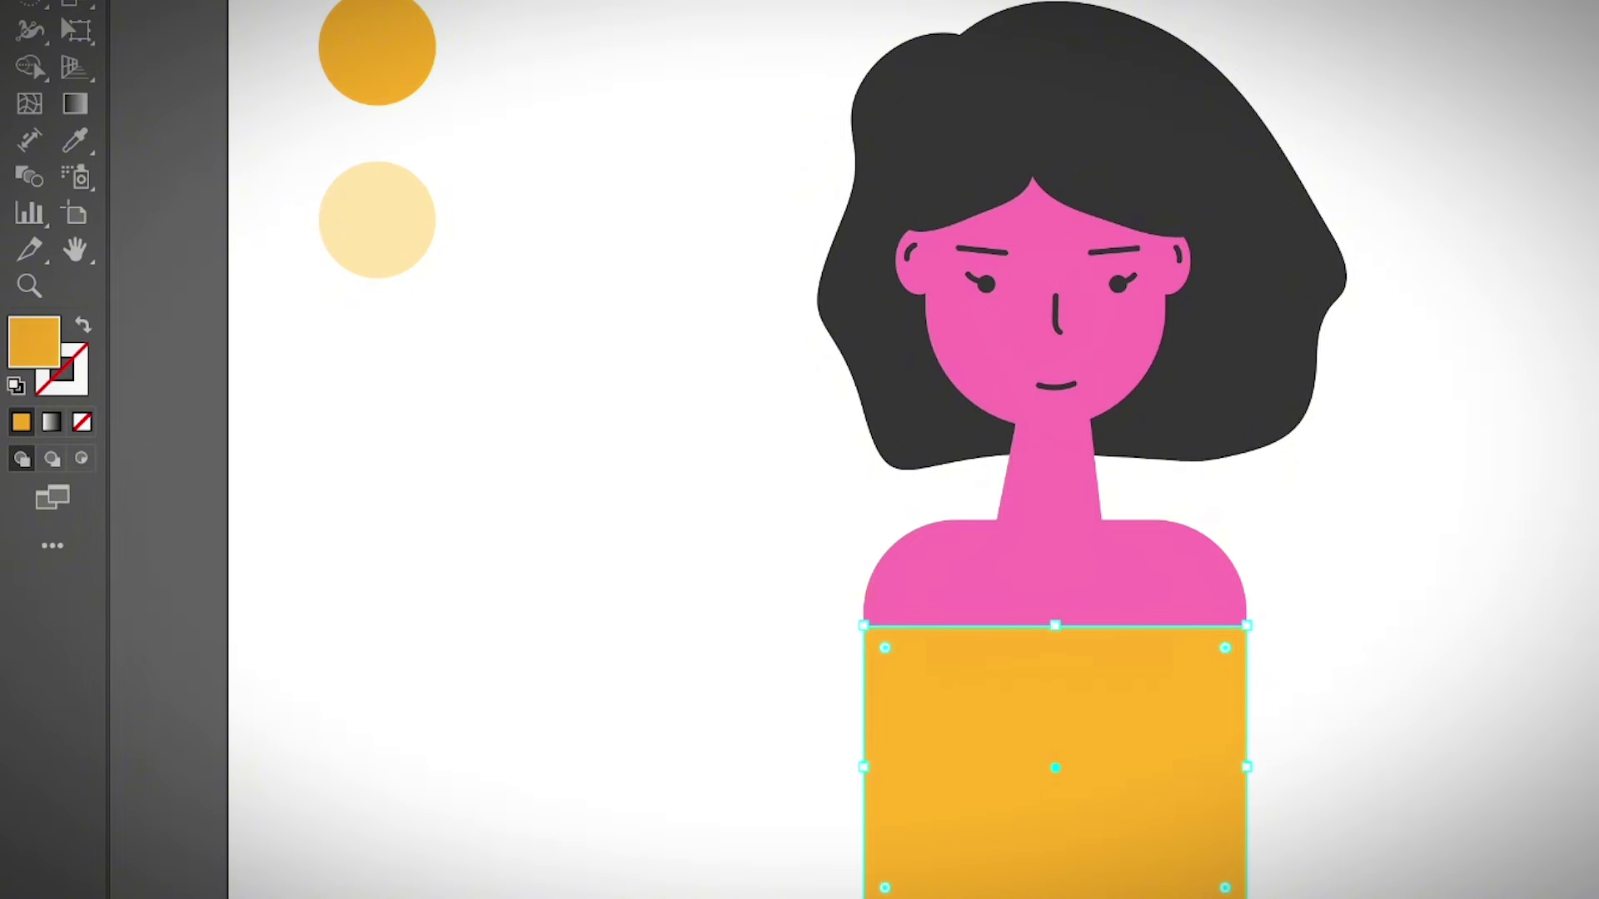
- Draw a small orange circle at the dress rectangle's upper-left corner and repeat evenly spaced, overlapping copies along its upper edge, seven circles altogether
left_click(30, 1)
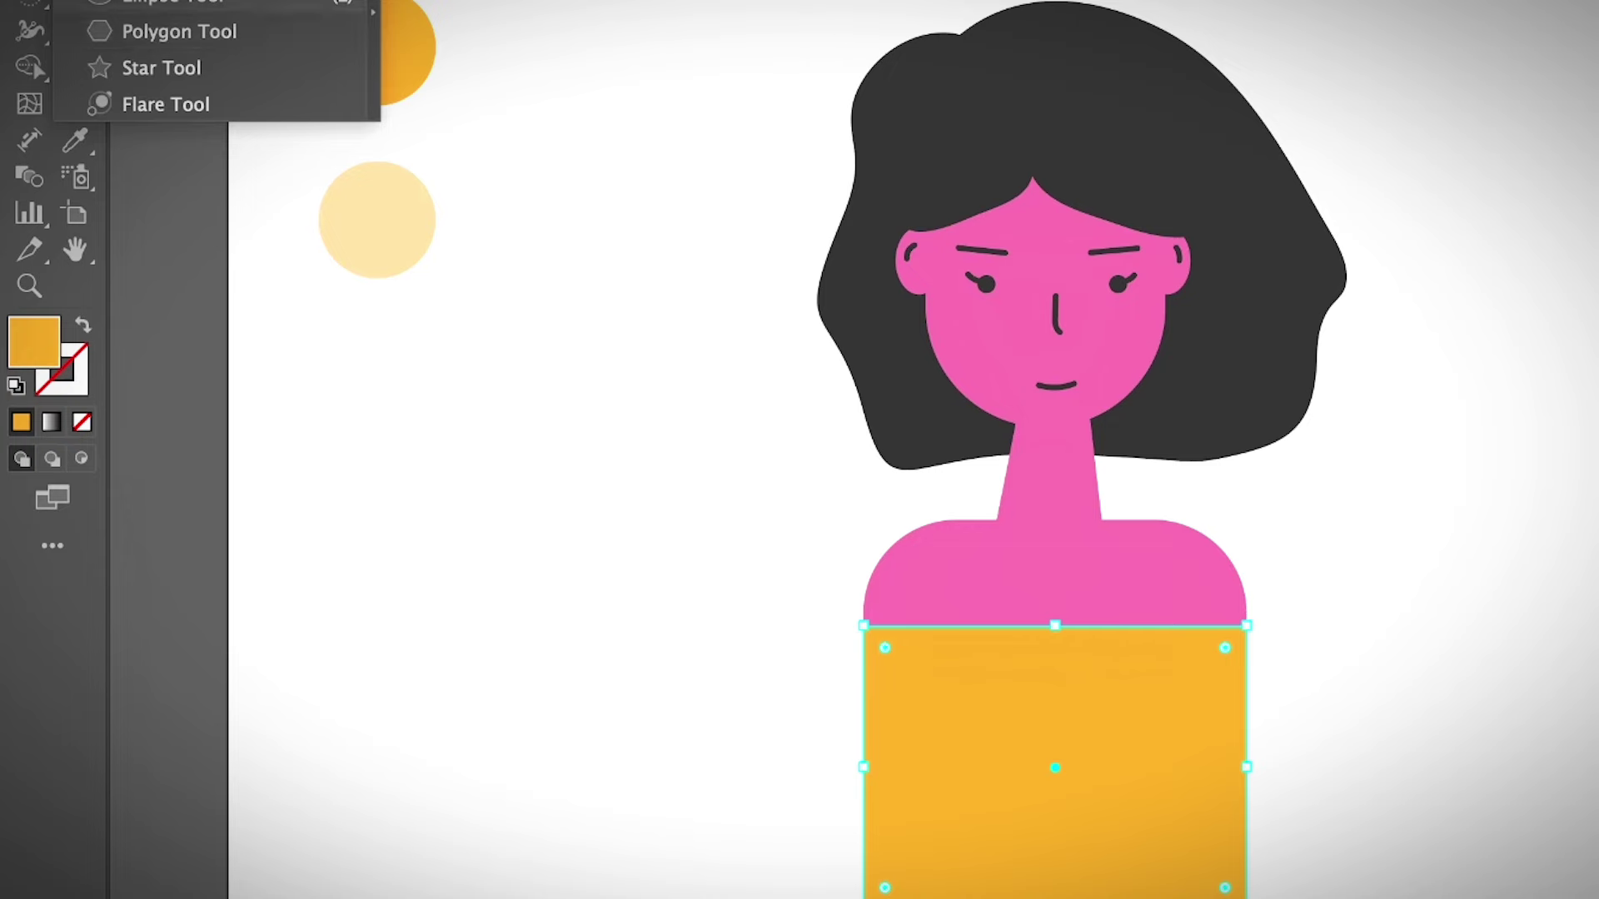
left_click(142, 4)
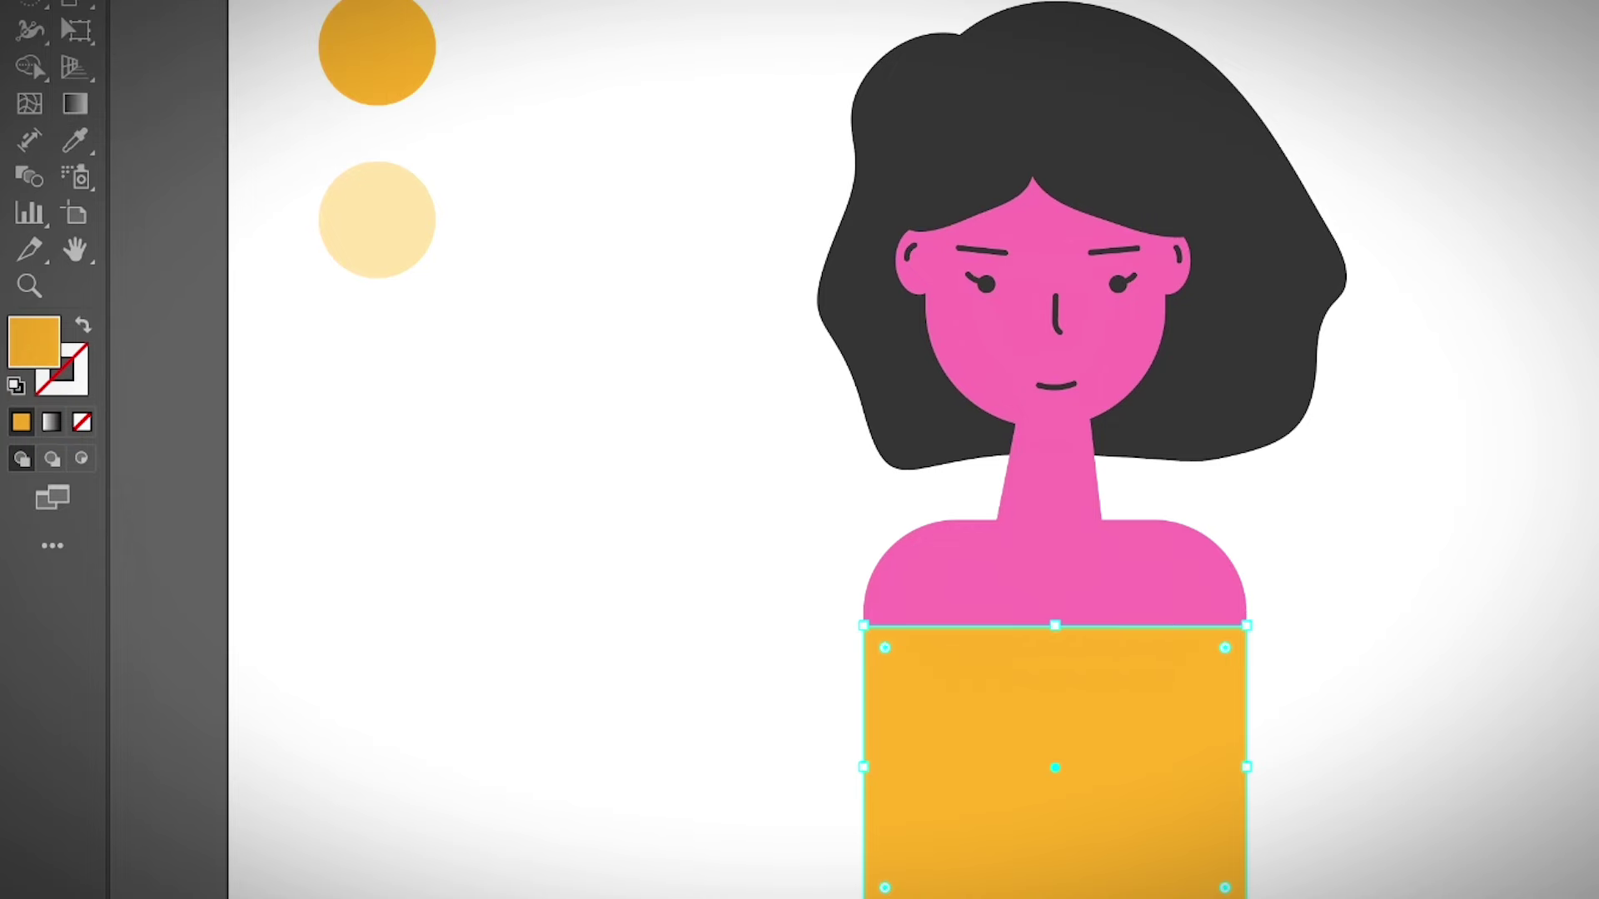
mouse_move(829, 598)
left_mouse_down()
mouse_move(895, 642)
mouse_move(915, 684)
mouse_move(872, 641)
mouse_move(935, 641)
left_mouse_up()
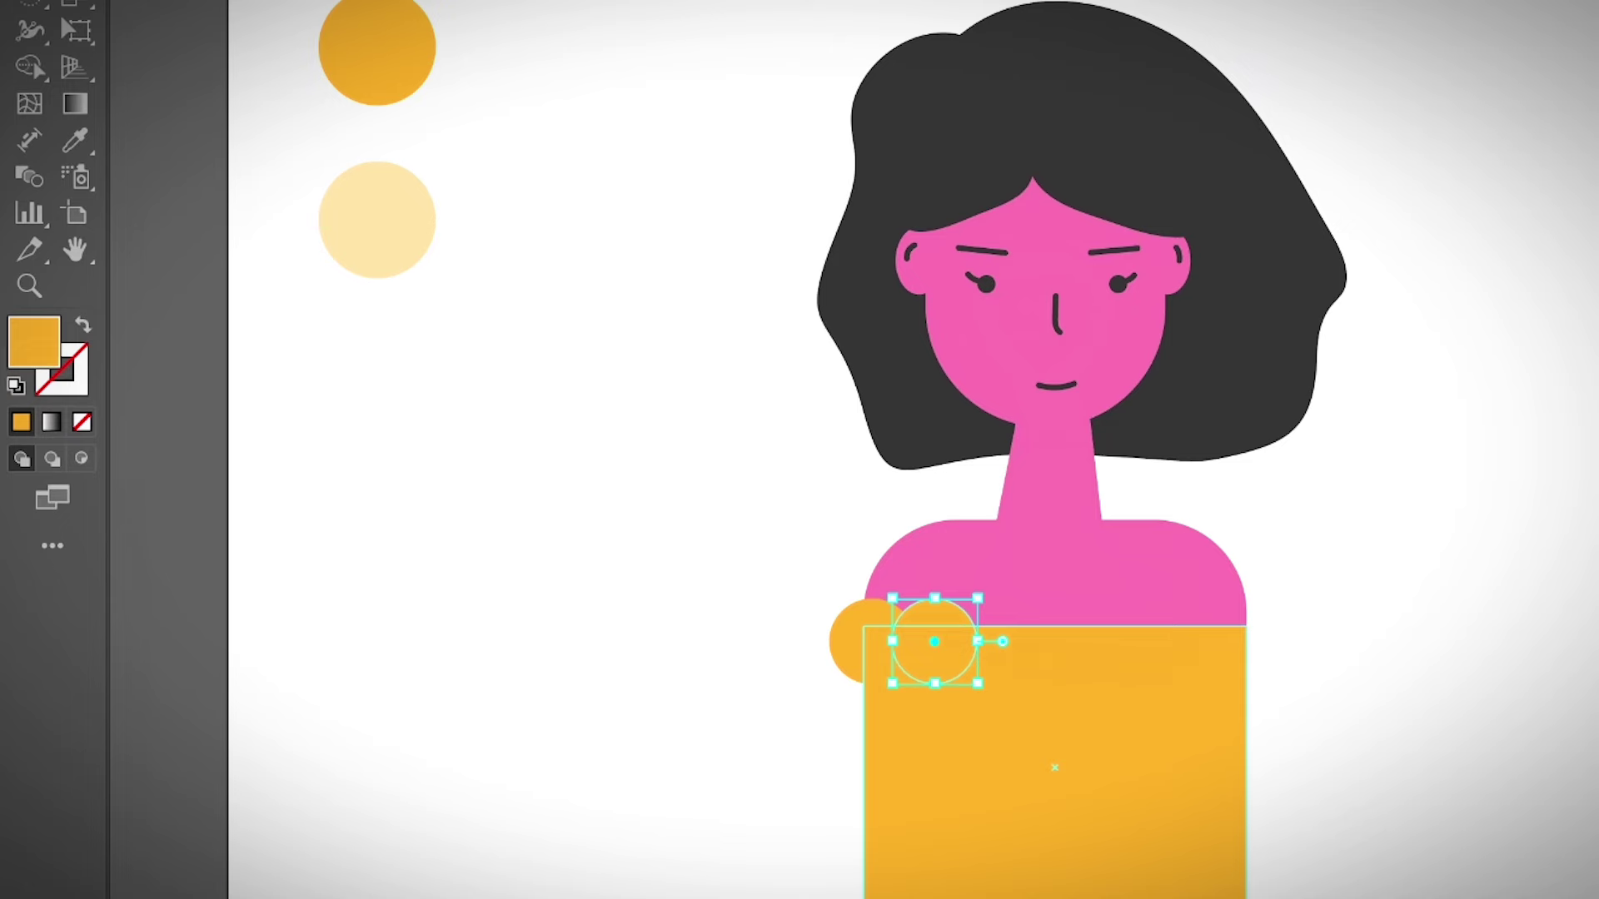
key("ctrl+d")
key("ctrl+d")
key("ctrl+d")
key("ctrl+d")
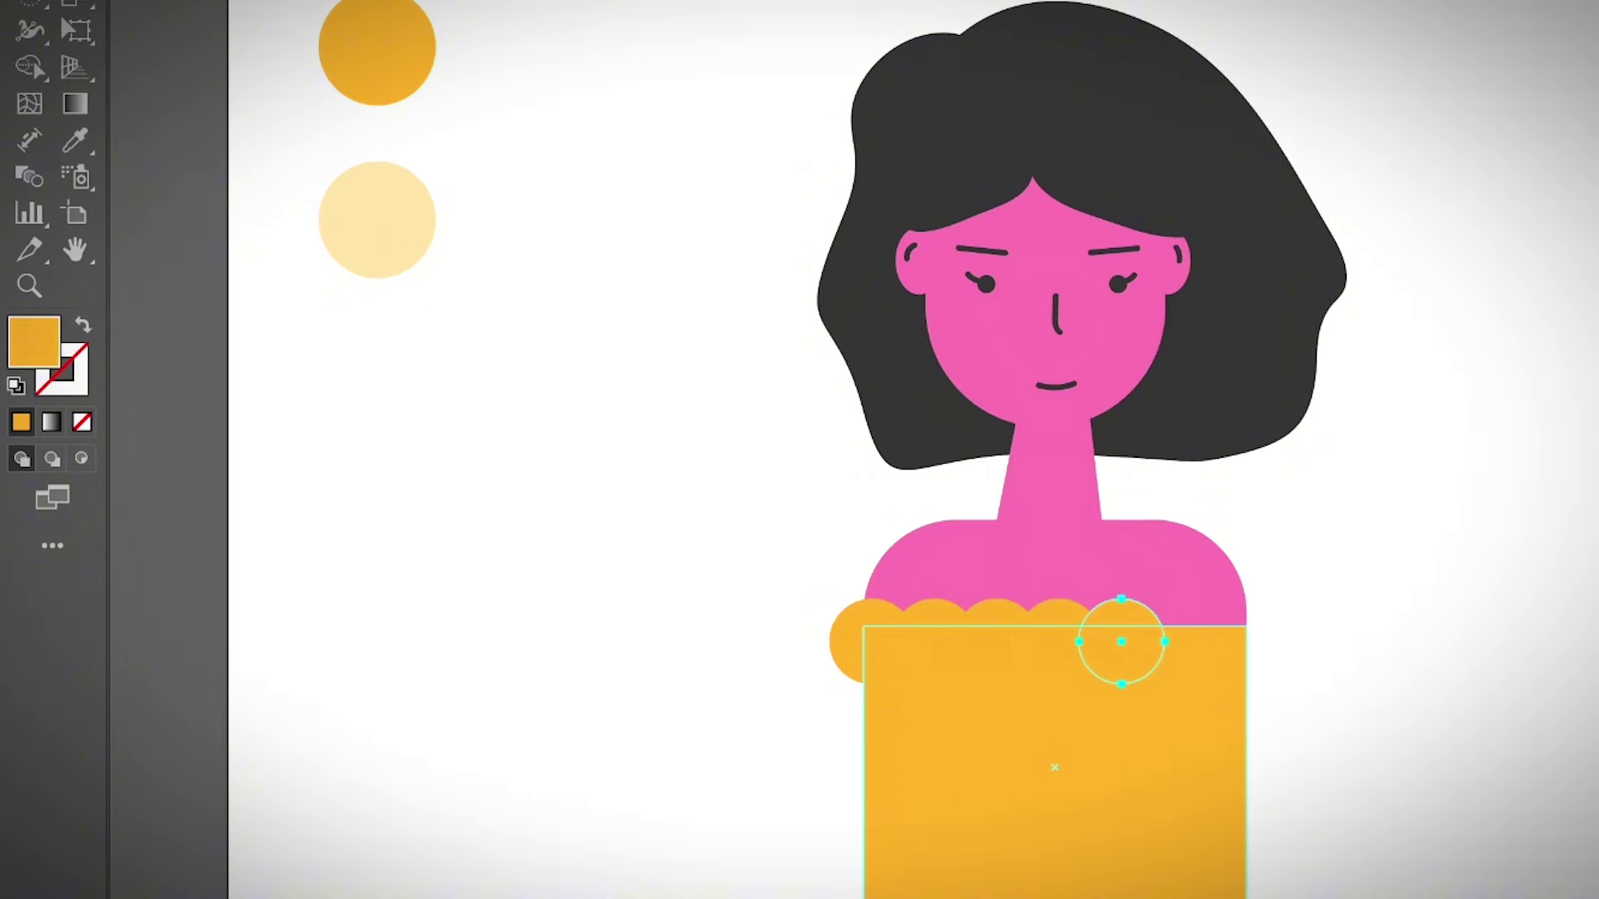
key("ctrl+d")
- Select all seven orange circles with the dress rectangle and unite them into one scalloped shape
key("v")
scroll(833, 450, "right", 3)
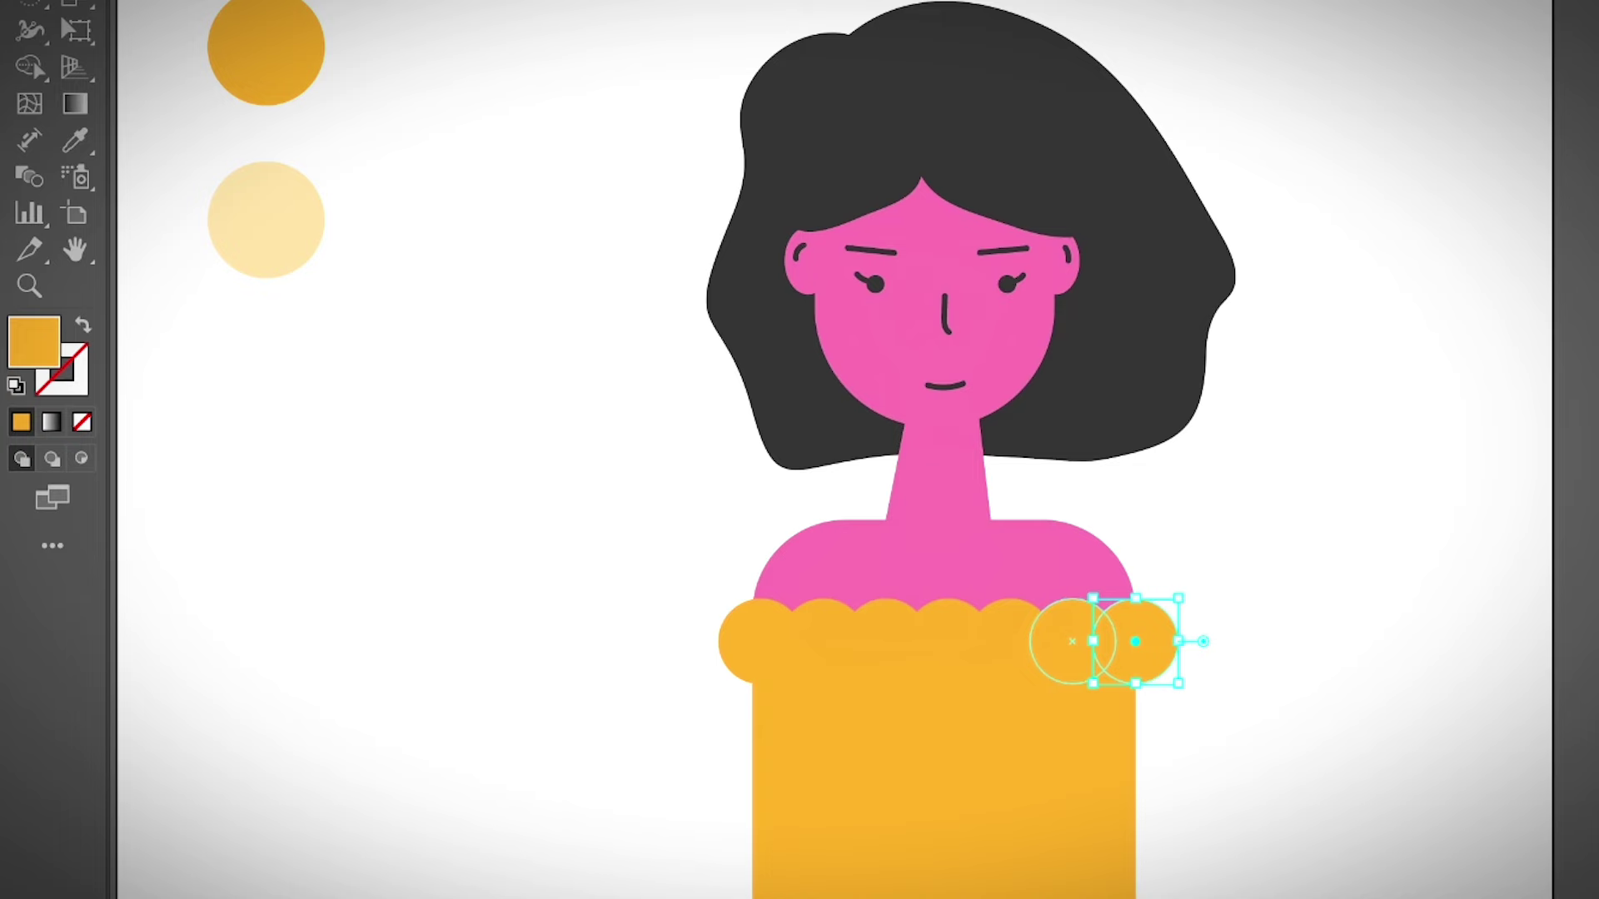
left_click(760, 641, "shift")
left_click(822, 641, "shift")
left_click(947, 641, "shift")
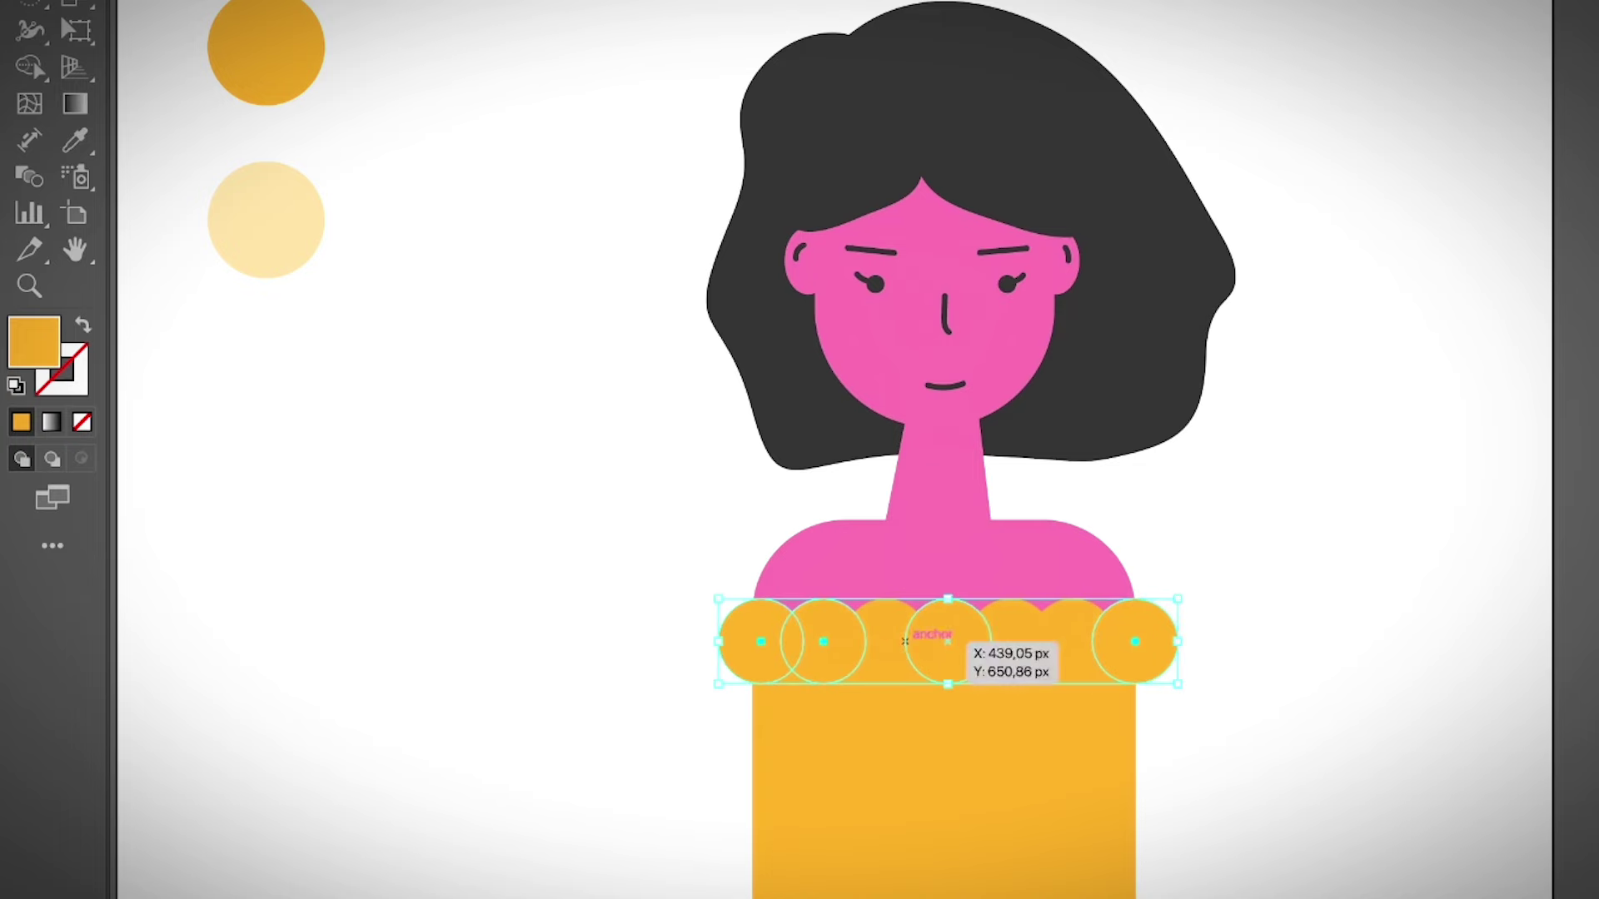
left_click(886, 641, "shift")
left_click(1010, 641, "shift")
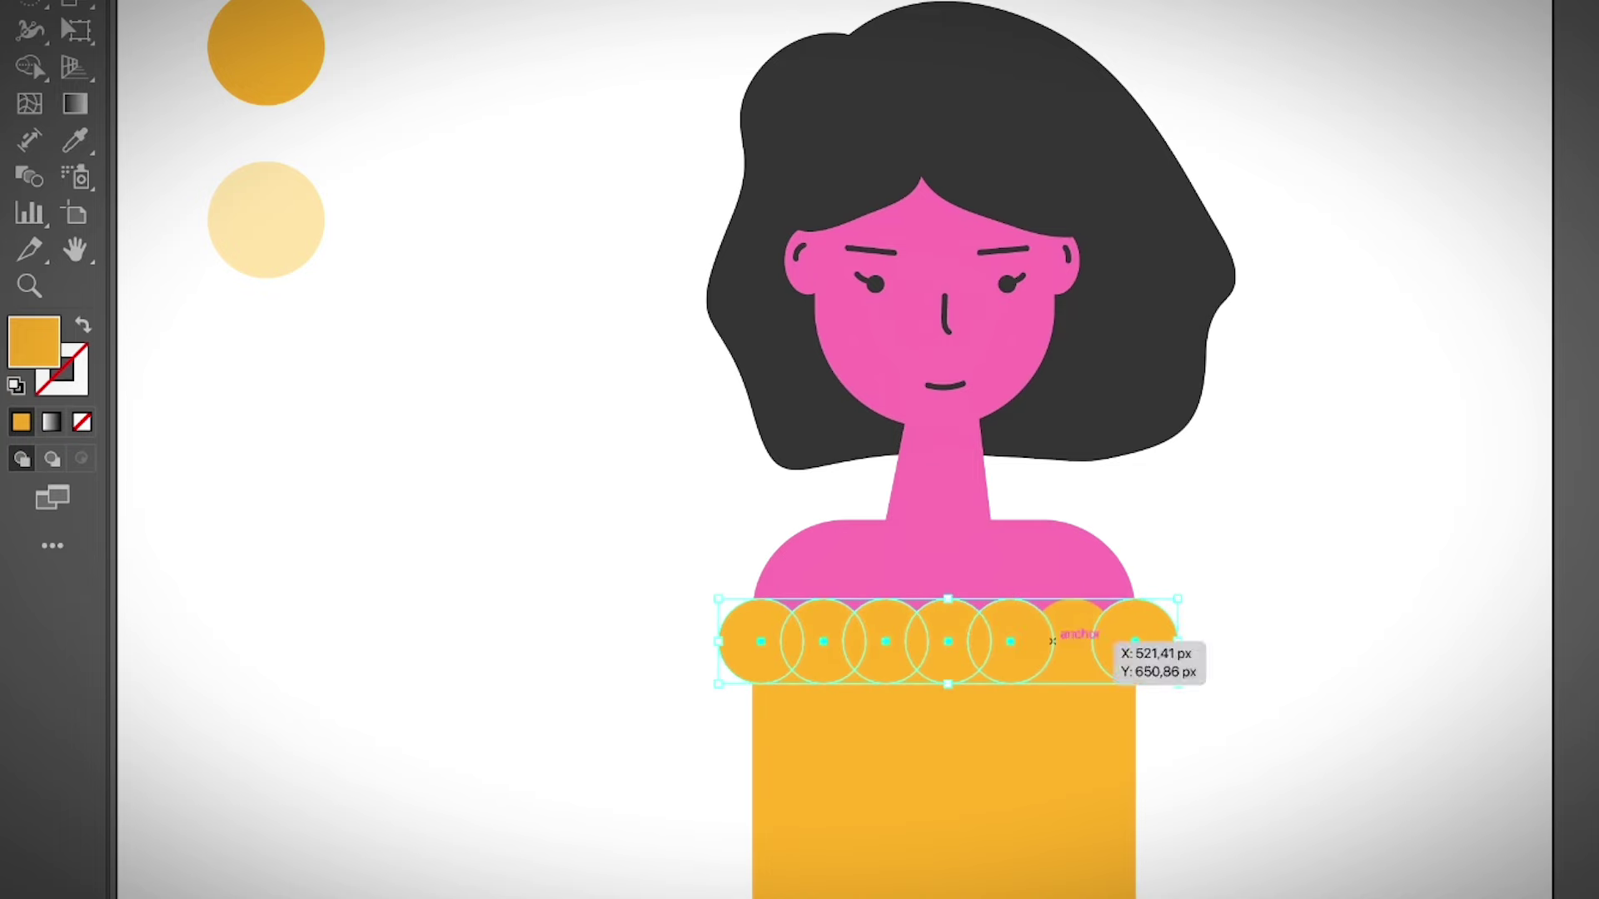
left_click(1072, 641, "shift")
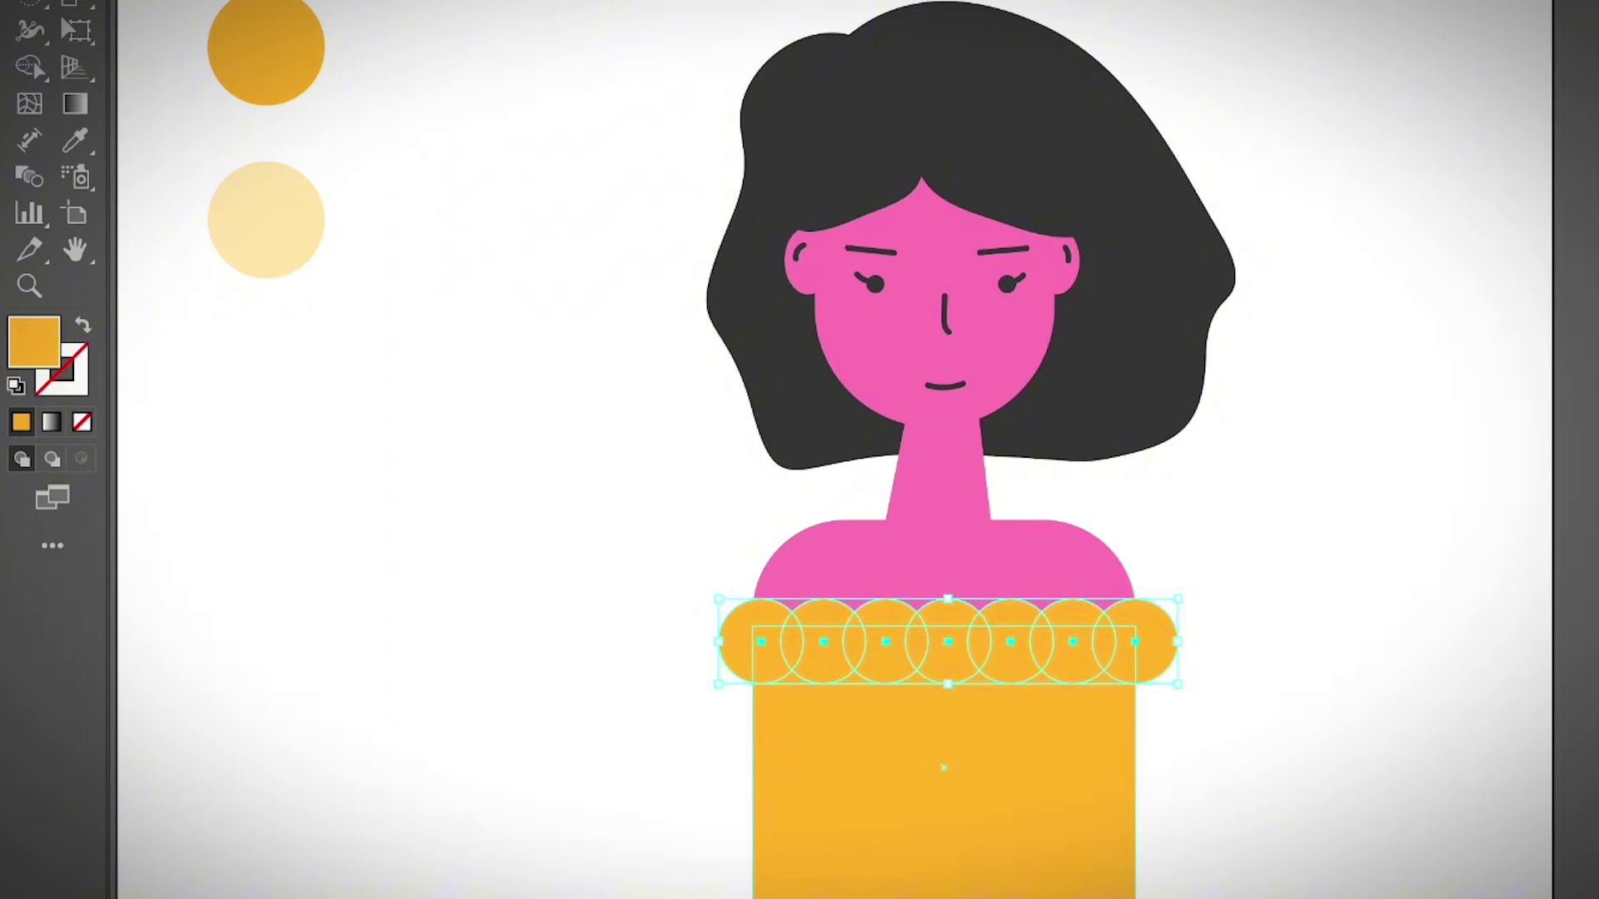
left_click(943, 767, "shift")
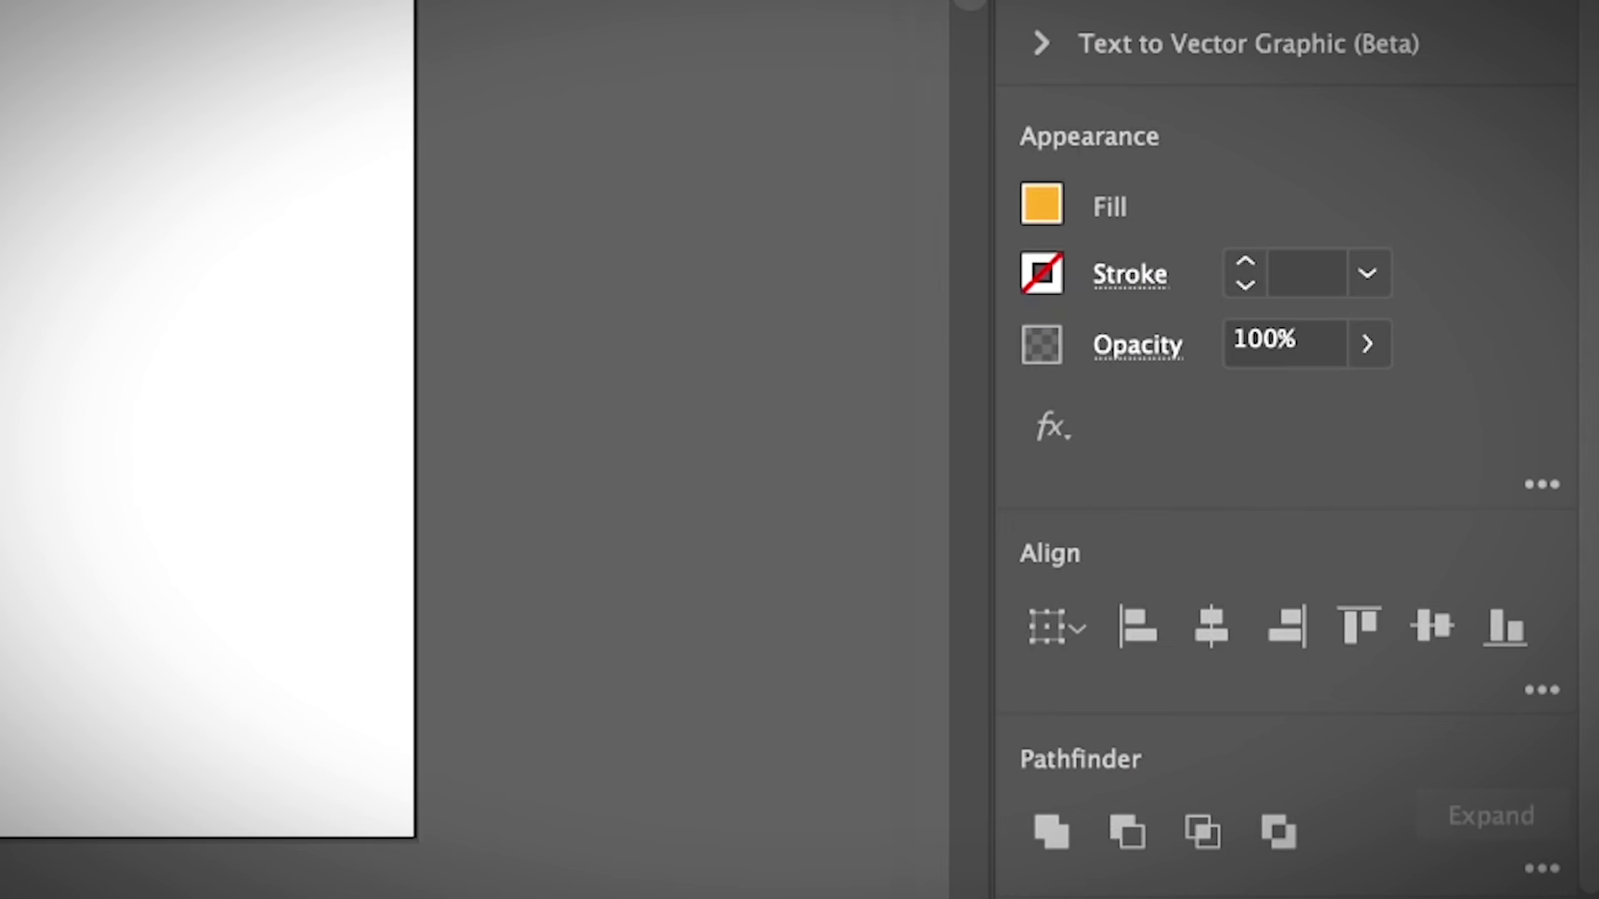
left_click(1051, 831)
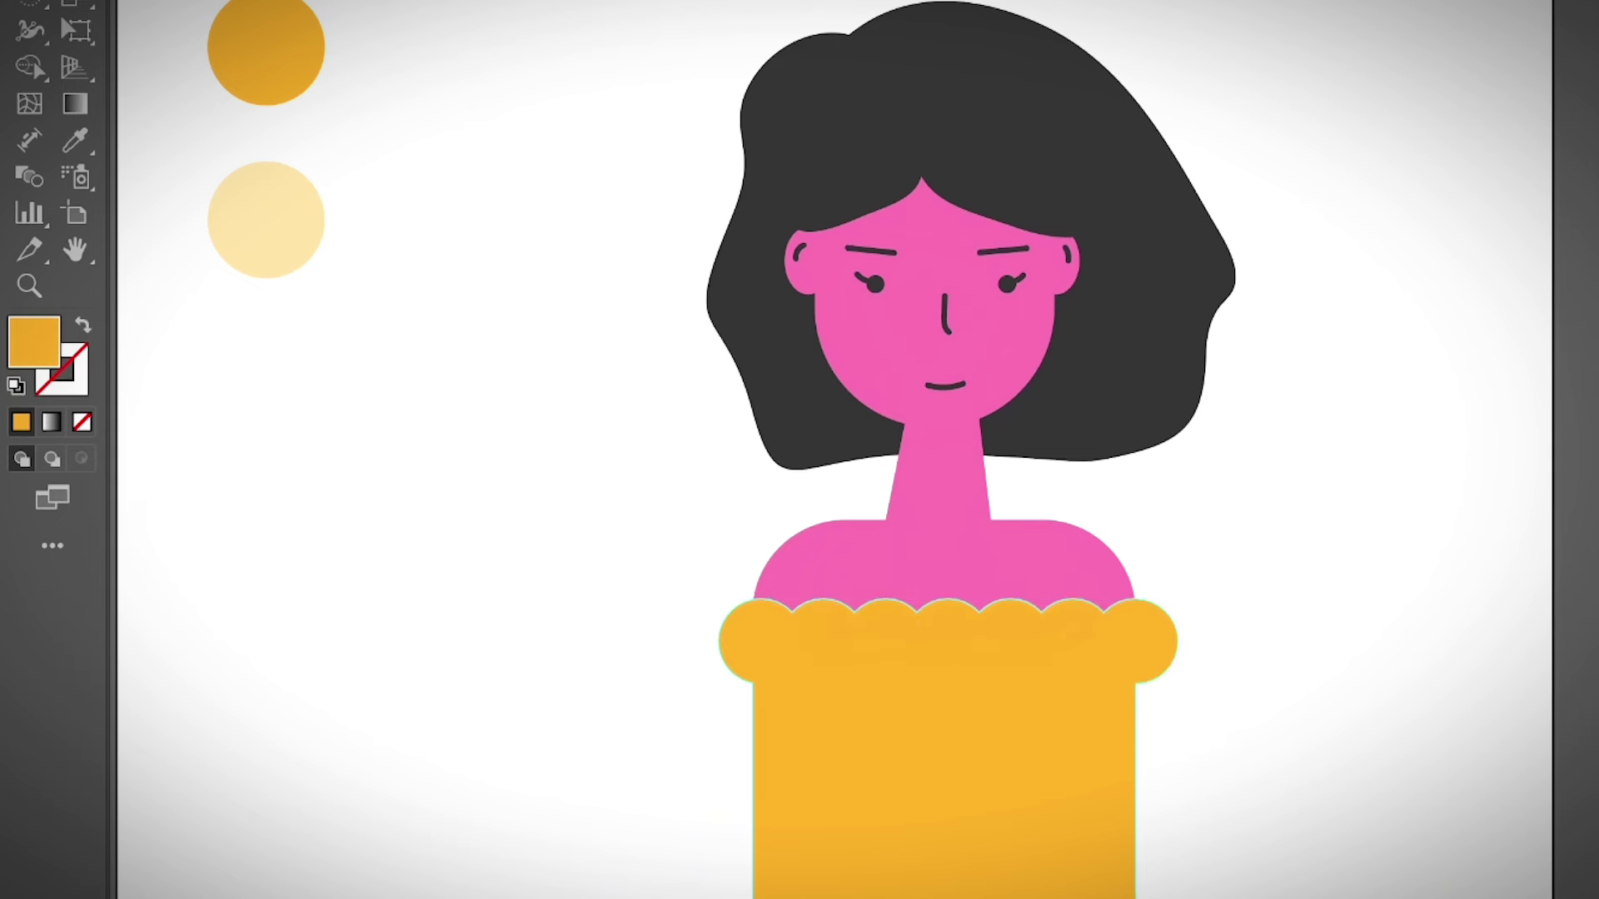
- Bow both straight sides of the dress slightly outward with the Curvature tool, adding a point midway on each side
left_click(753, 768)
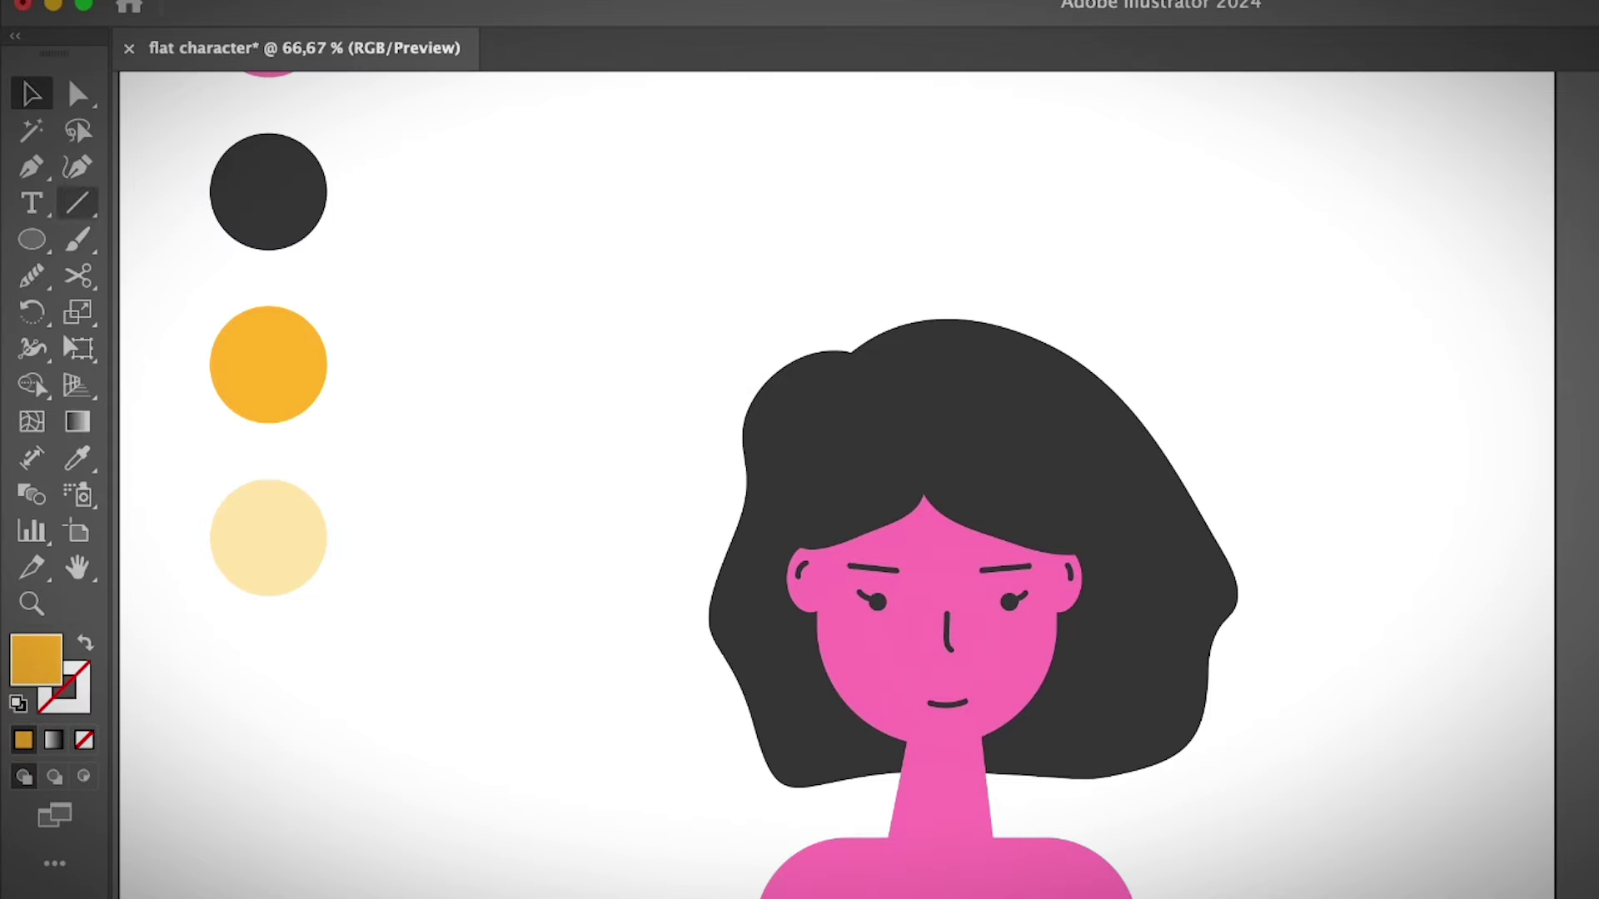
left_click(77, 166)
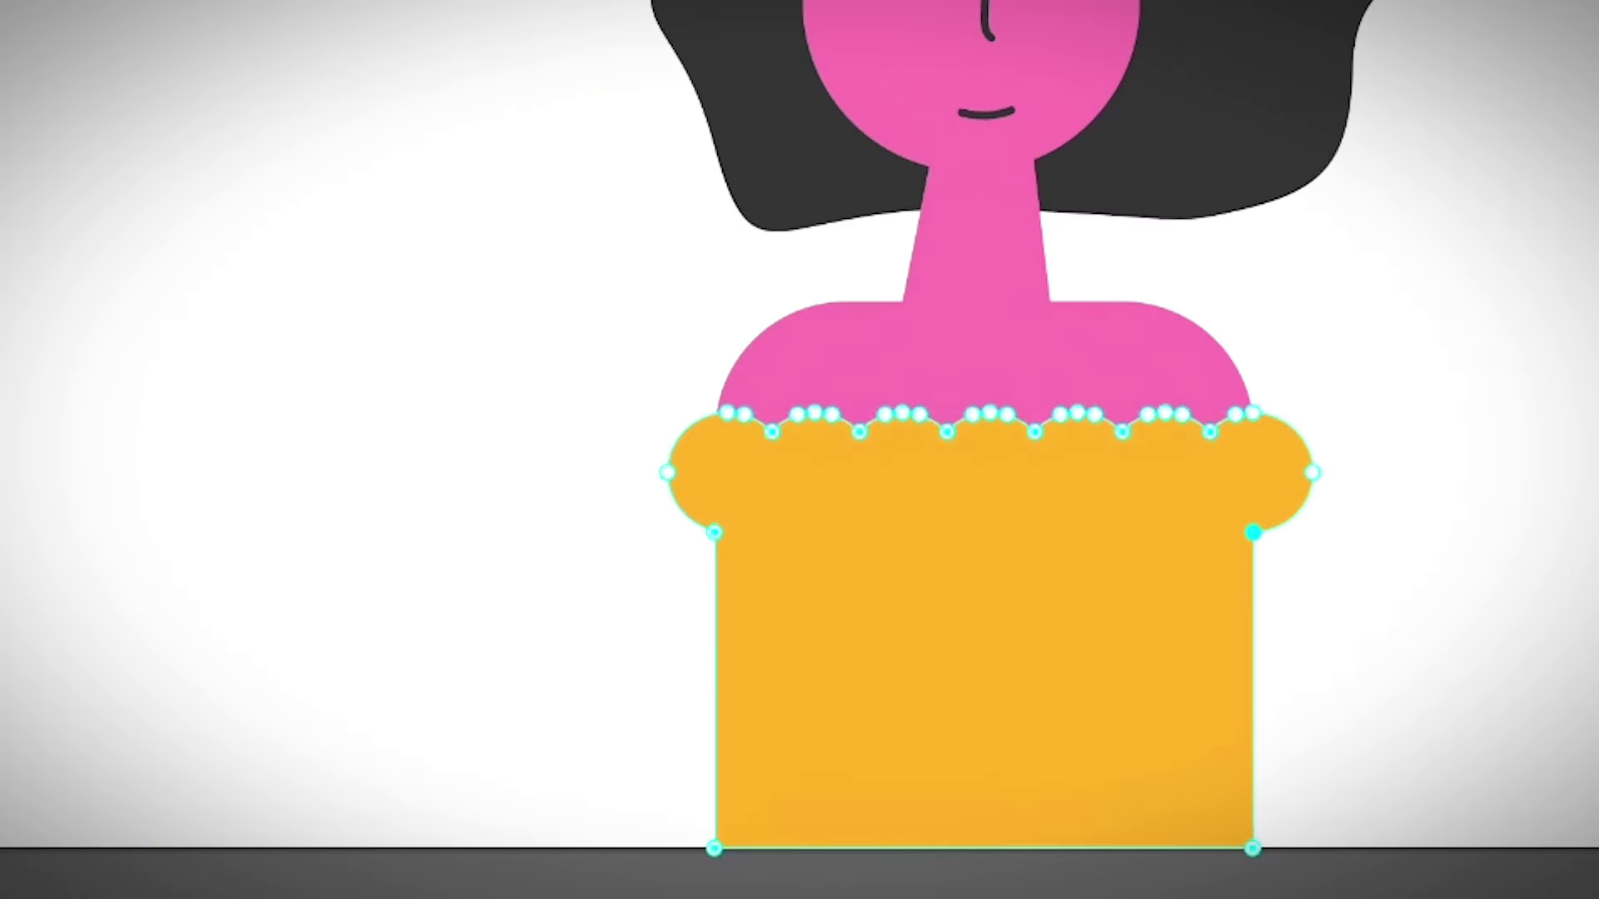
left_click(714, 682)
left_click_drag(714, 682, 697, 687)
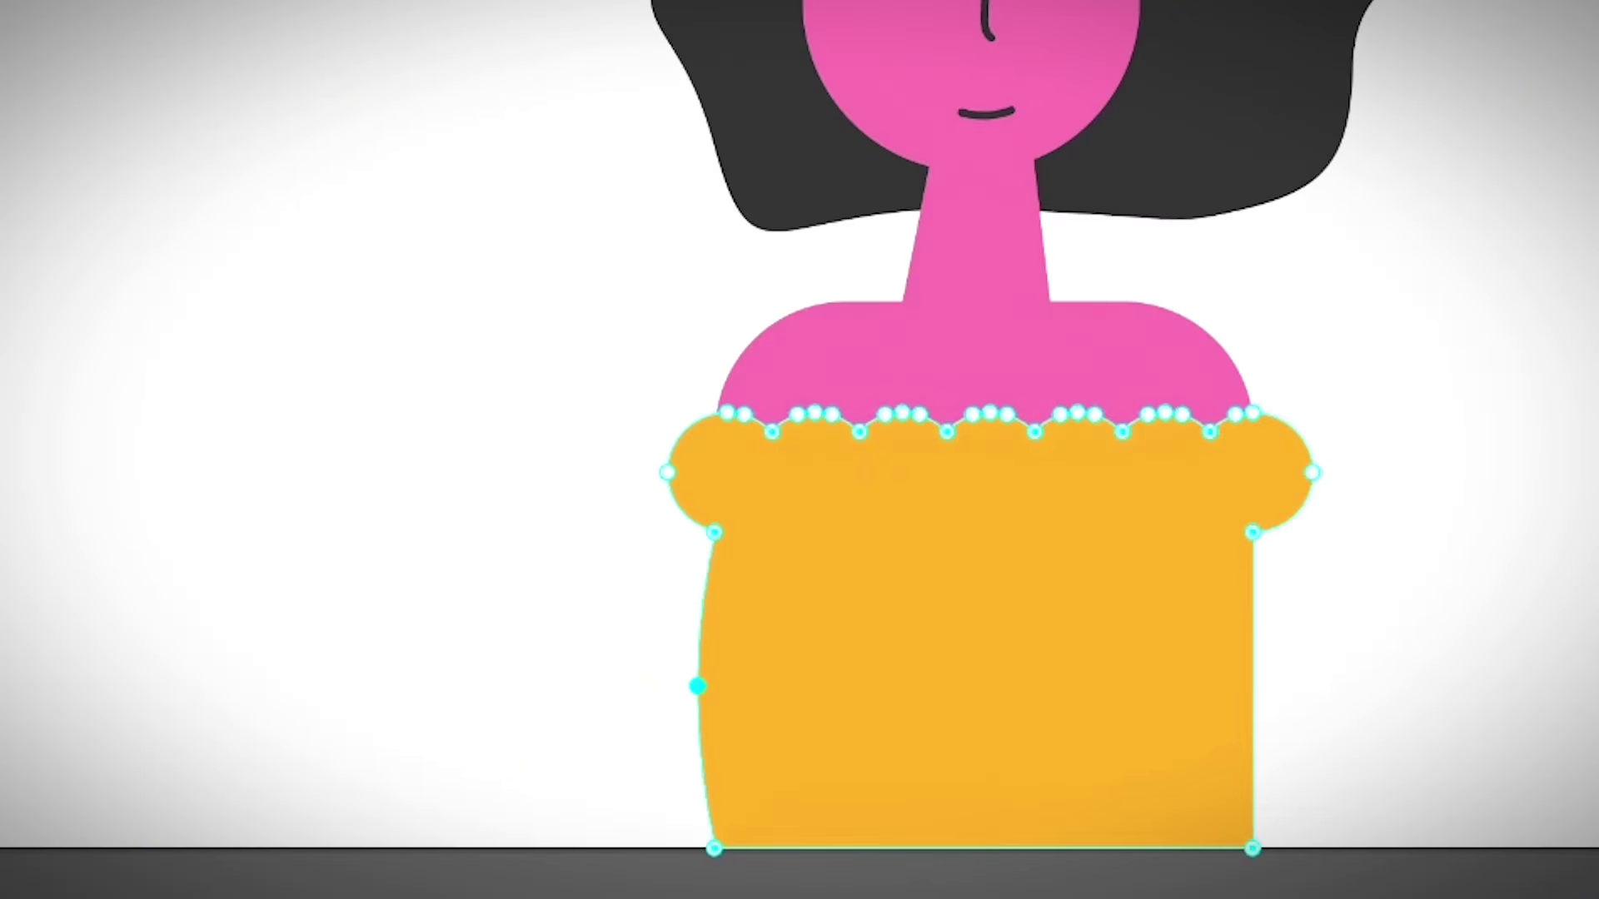
left_click(1251, 681)
left_click_drag(1253, 681, 1271, 684)
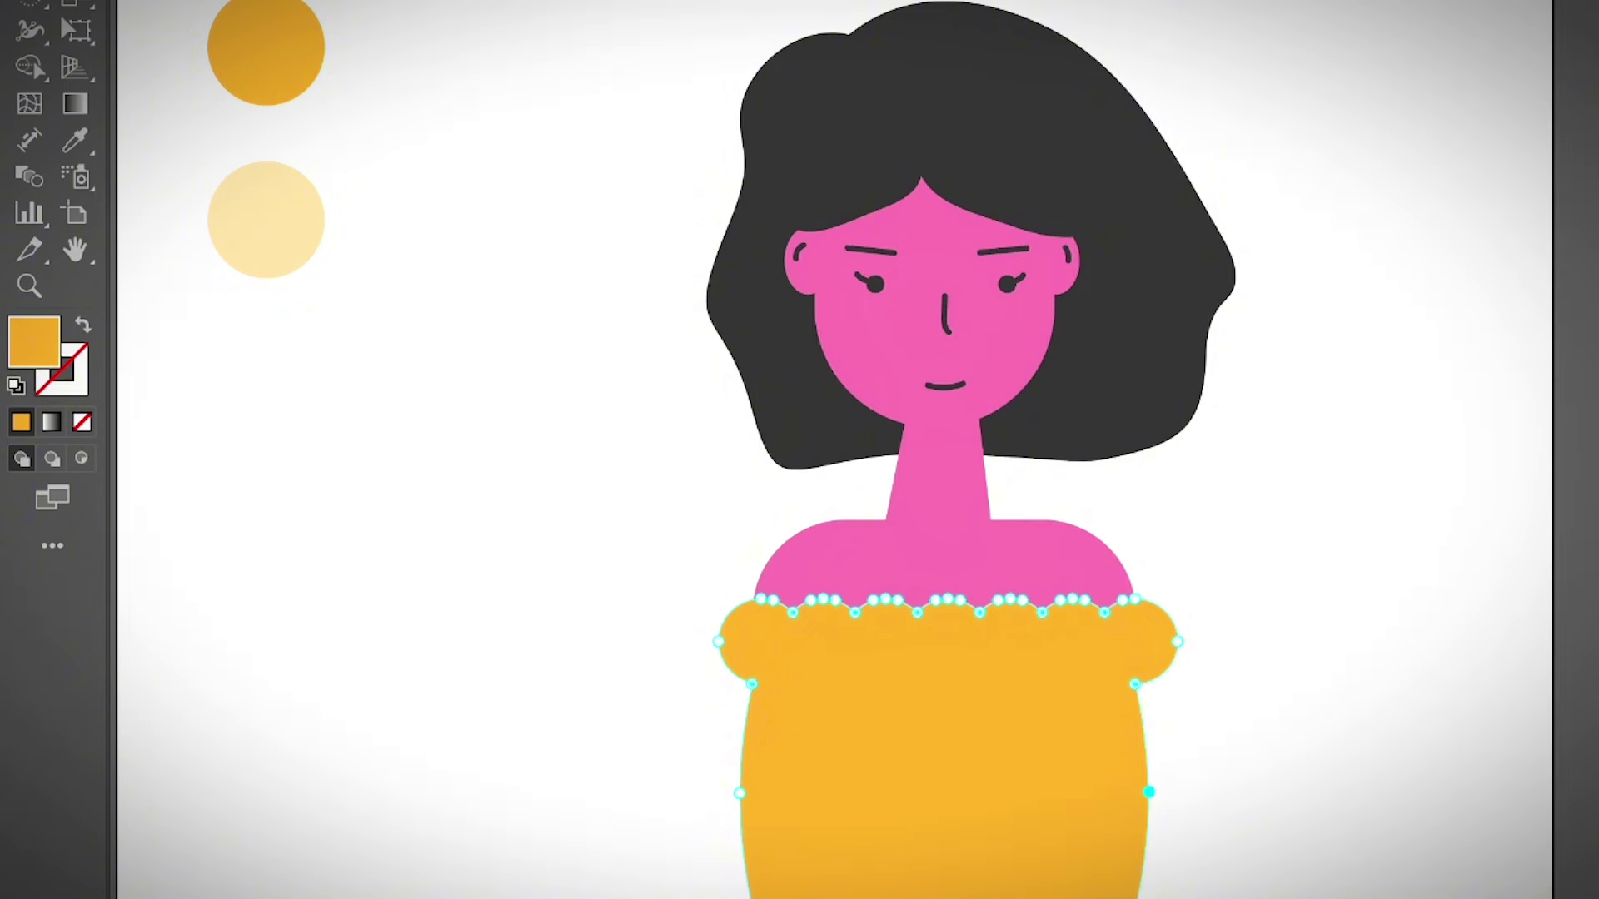
- Place a small round cream dot on the left part of the dress below the scalloped edge
left_click(73, 2)
left_click(167, 3)
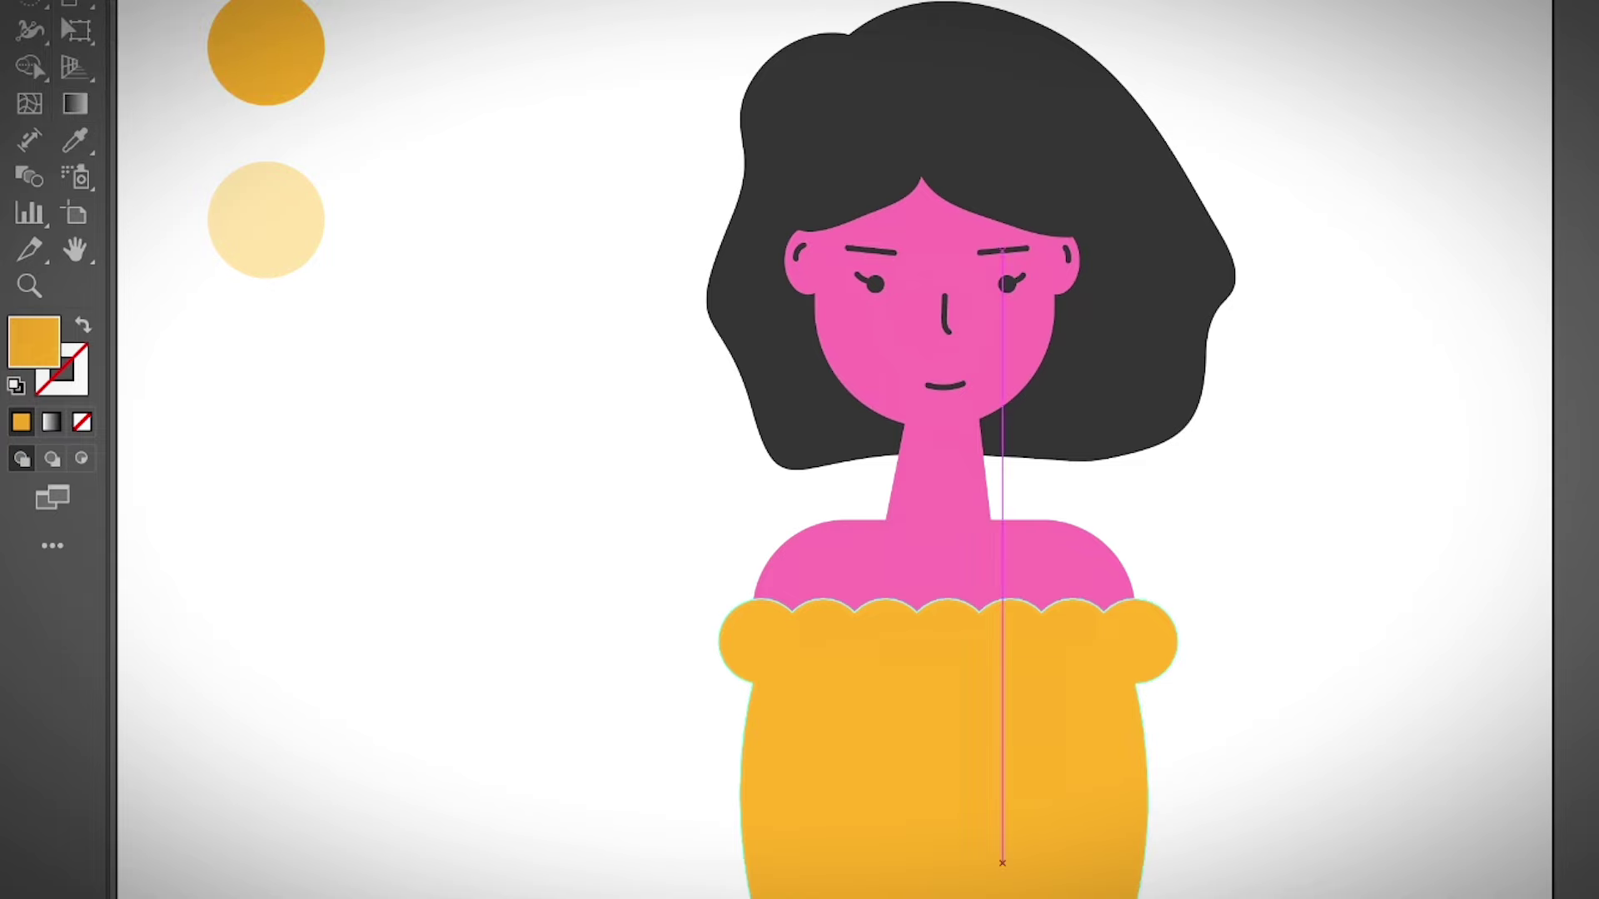
left_click_drag(834, 745, 876, 786)
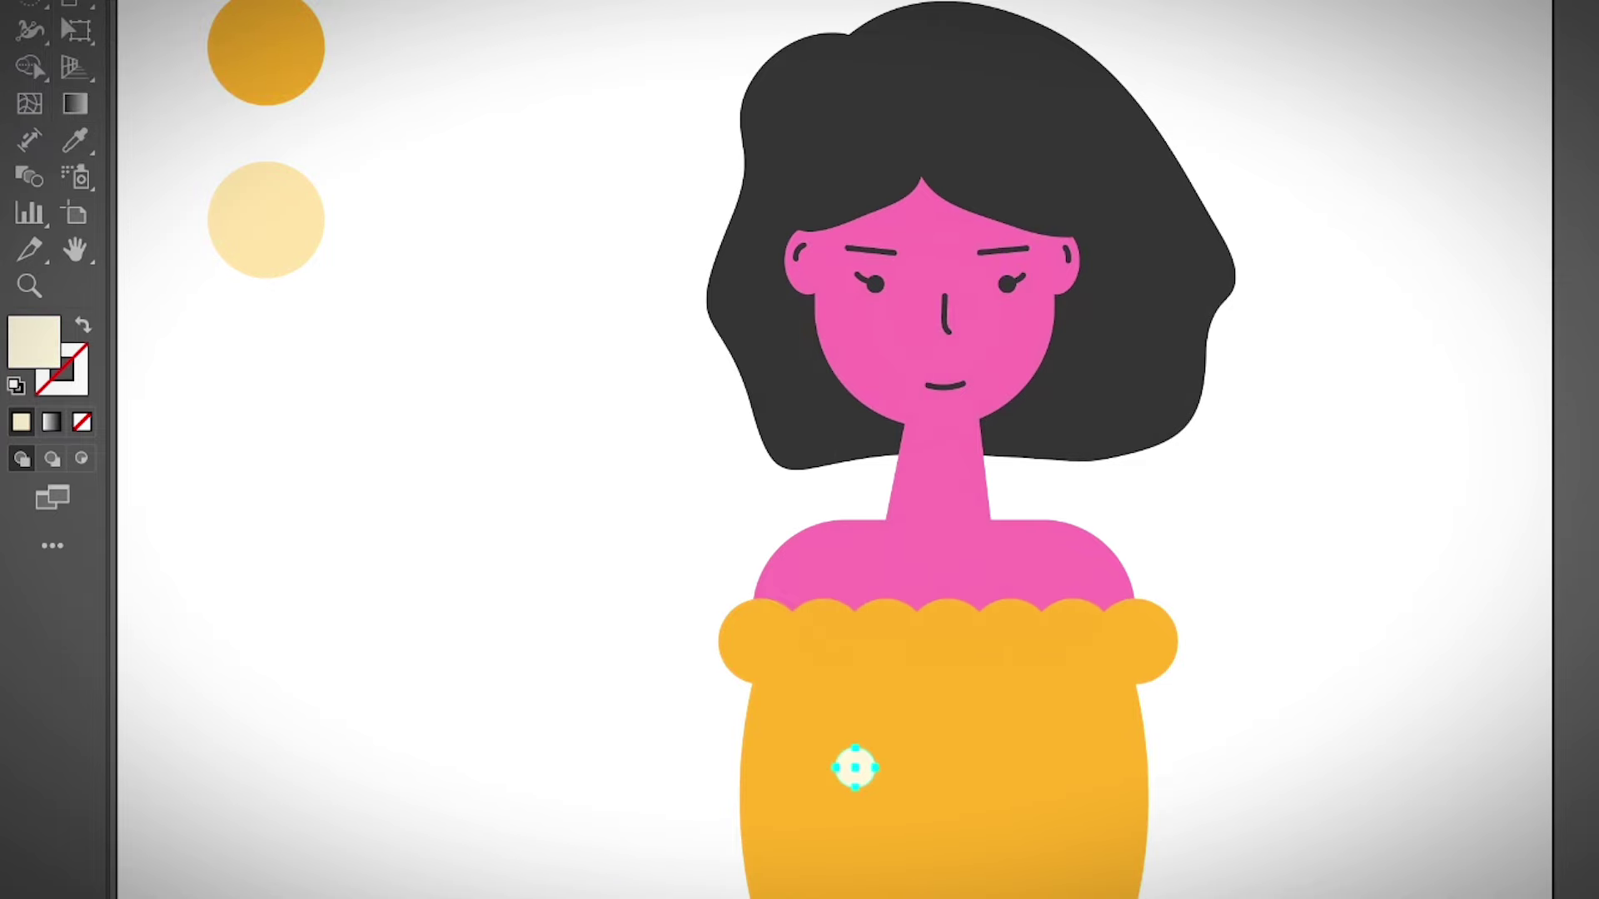
left_click(885, 771)
- Scatter copies of the cream dot irregularly across the dress to make a polka-dot pattern of eleven dots
left_click_drag(855, 767, 927, 734)
left_click_drag(928, 734, 992, 788)
left_click_drag(992, 788, 871, 846)
left_click_drag(871, 846, 1049, 703)
left_click_drag(992, 788, 971, 856)
left_click_drag(971, 856, 928, 734)
left_click_drag(1065, 836, 1111, 754)
left_click_drag(871, 846, 799, 857)
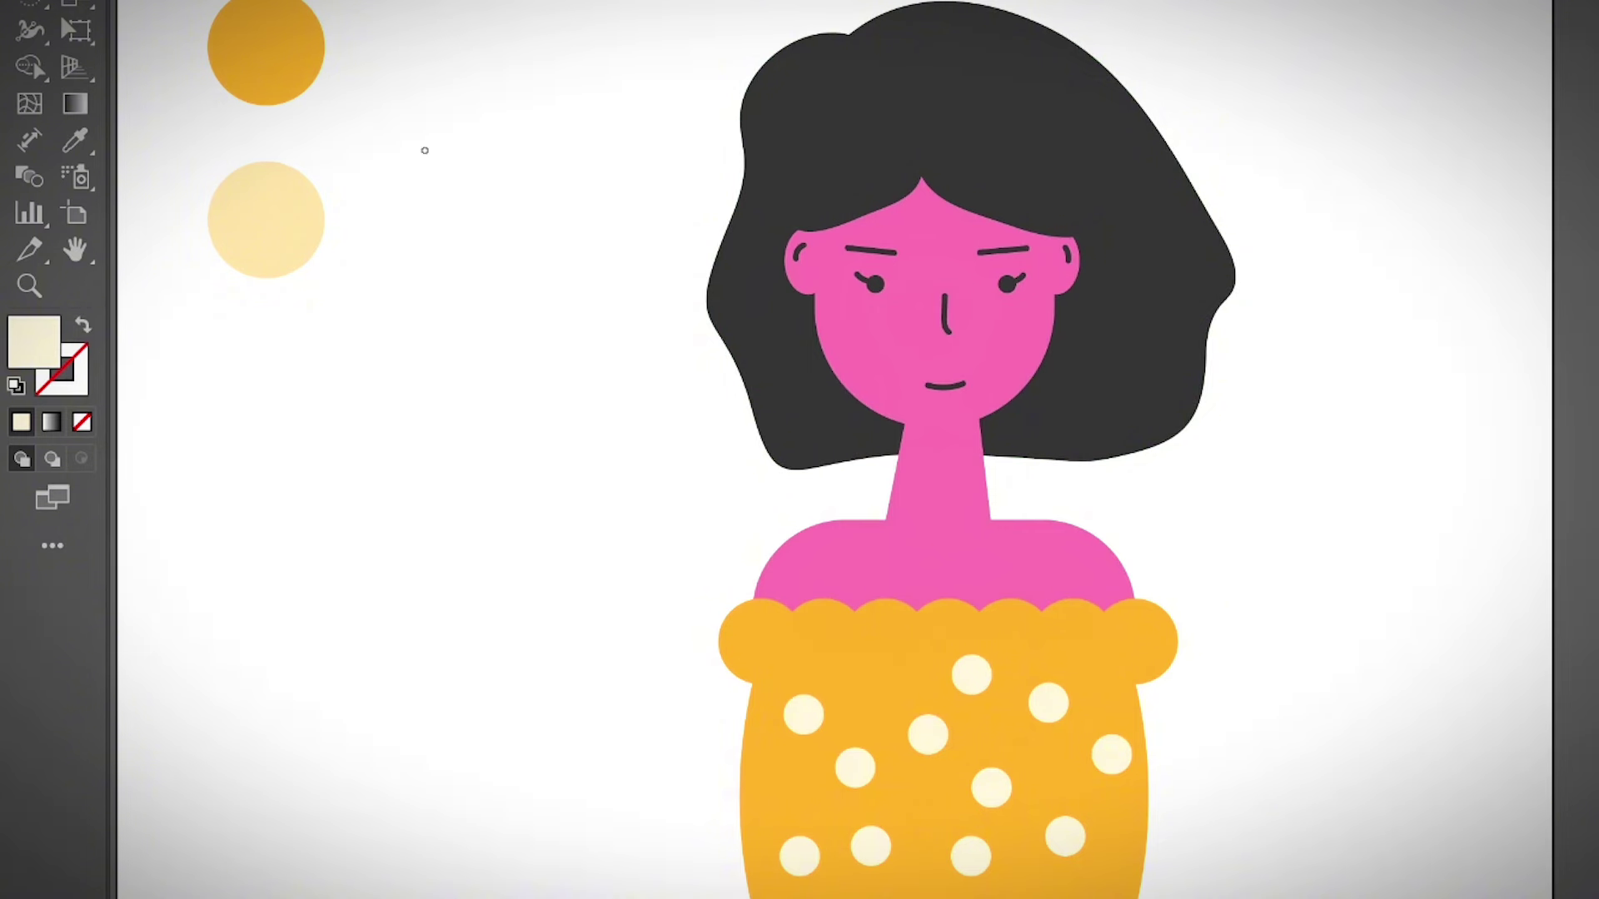
- Brush two curved vertical arm lines down the dress's left and right sides, using the mouth's dark stroke
left_click_drag(820, 723, 831, 898)
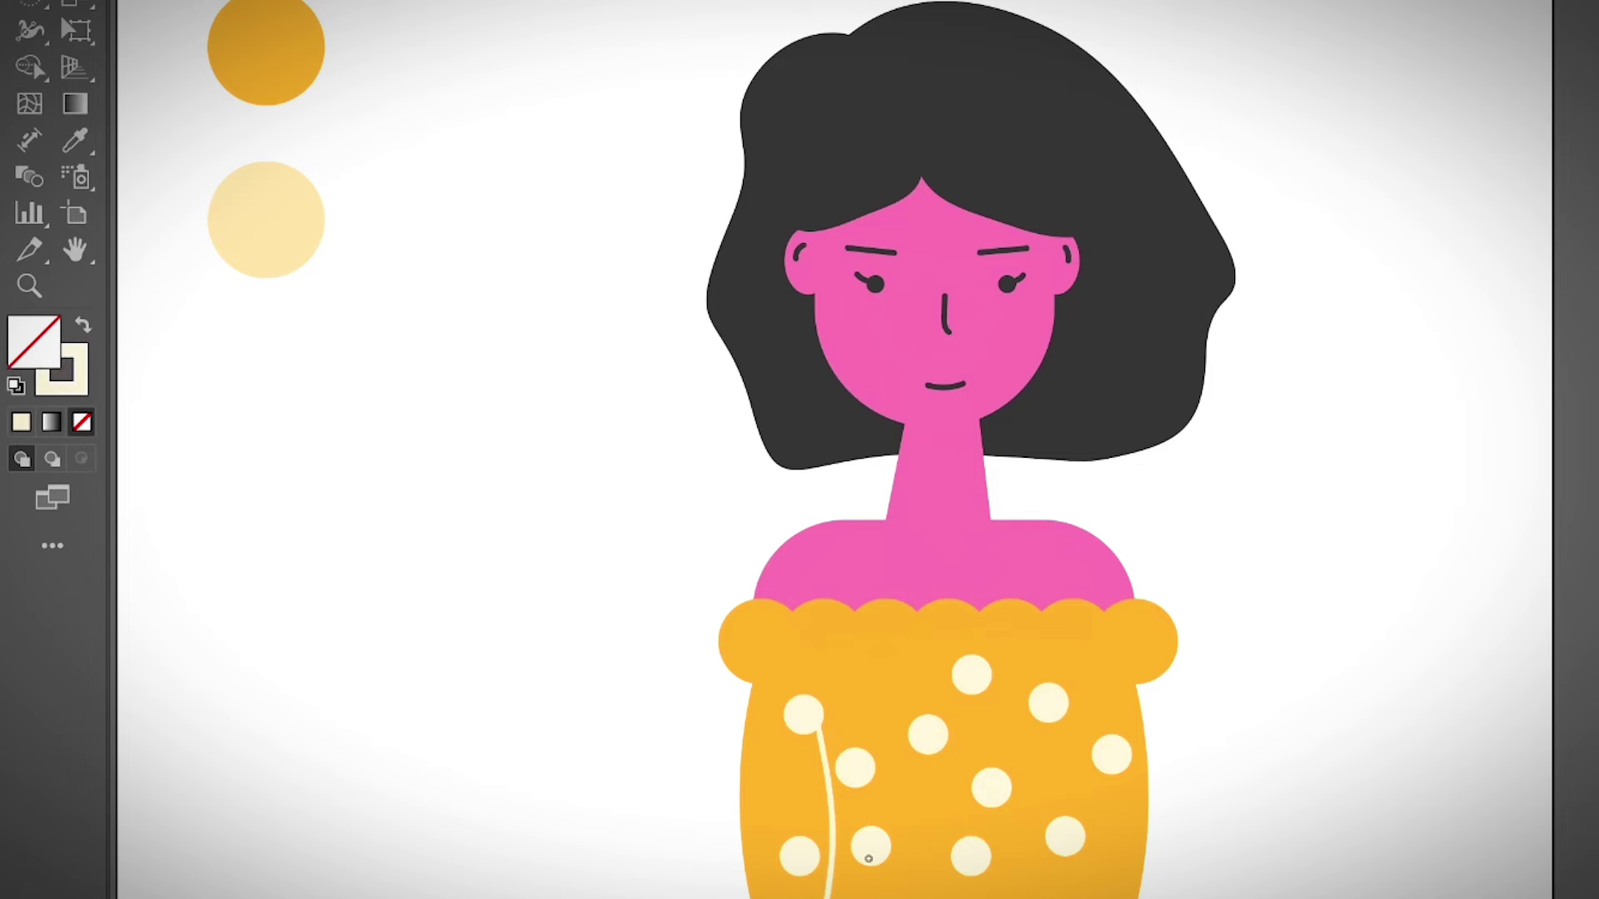
key("v")
left_click_drag(831, 799, 836, 772)
key("i")
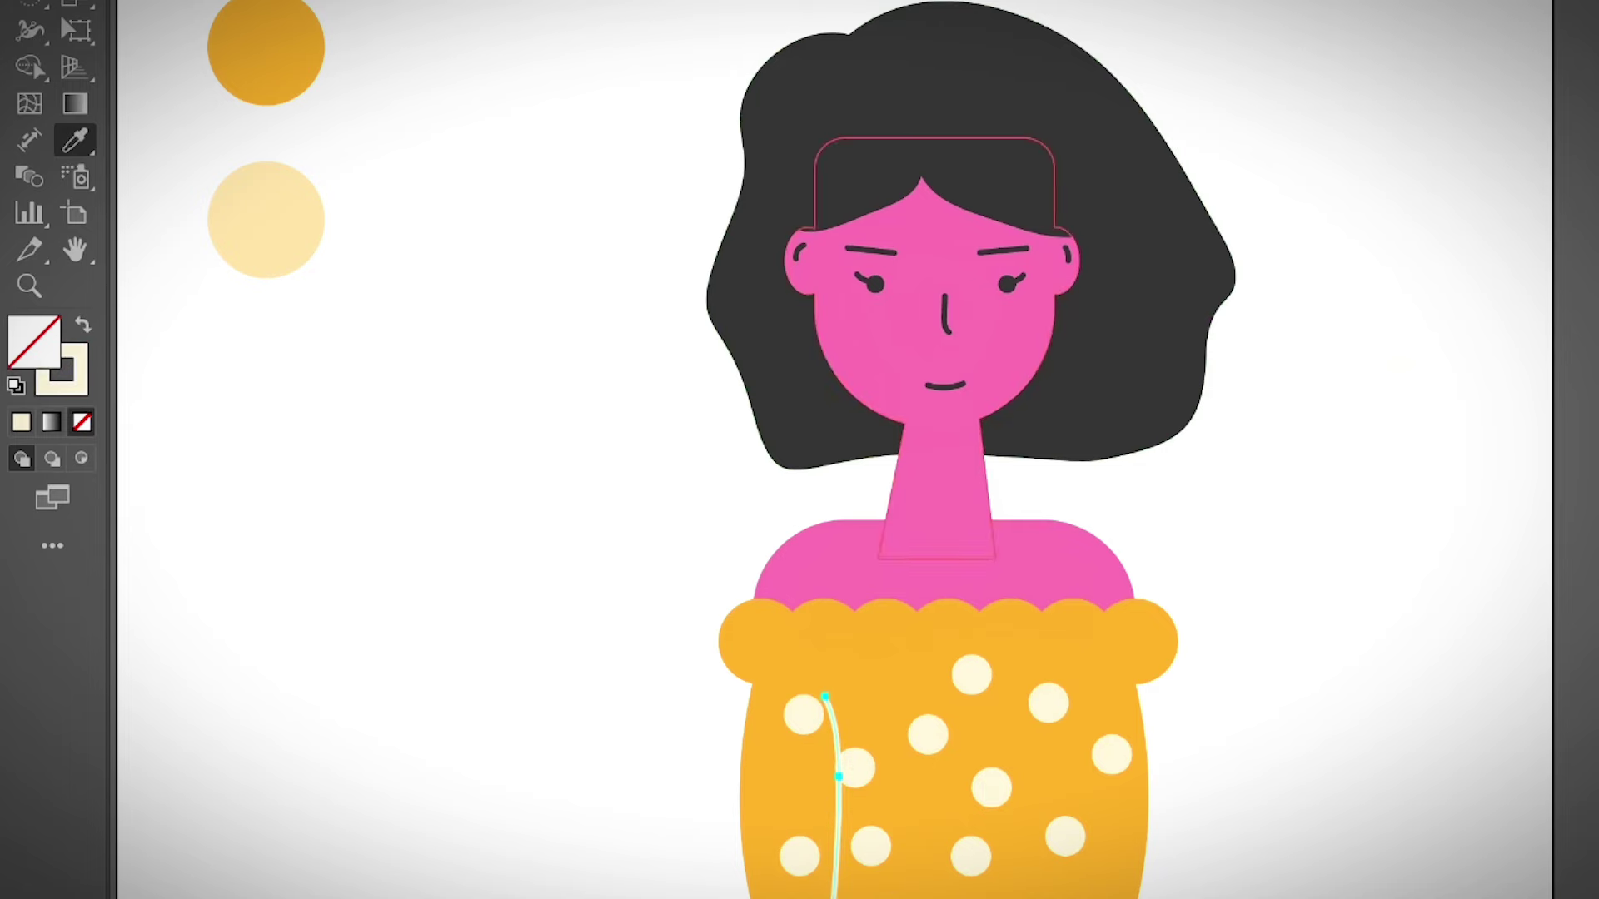
left_click(944, 386)
key("v")
key("b")
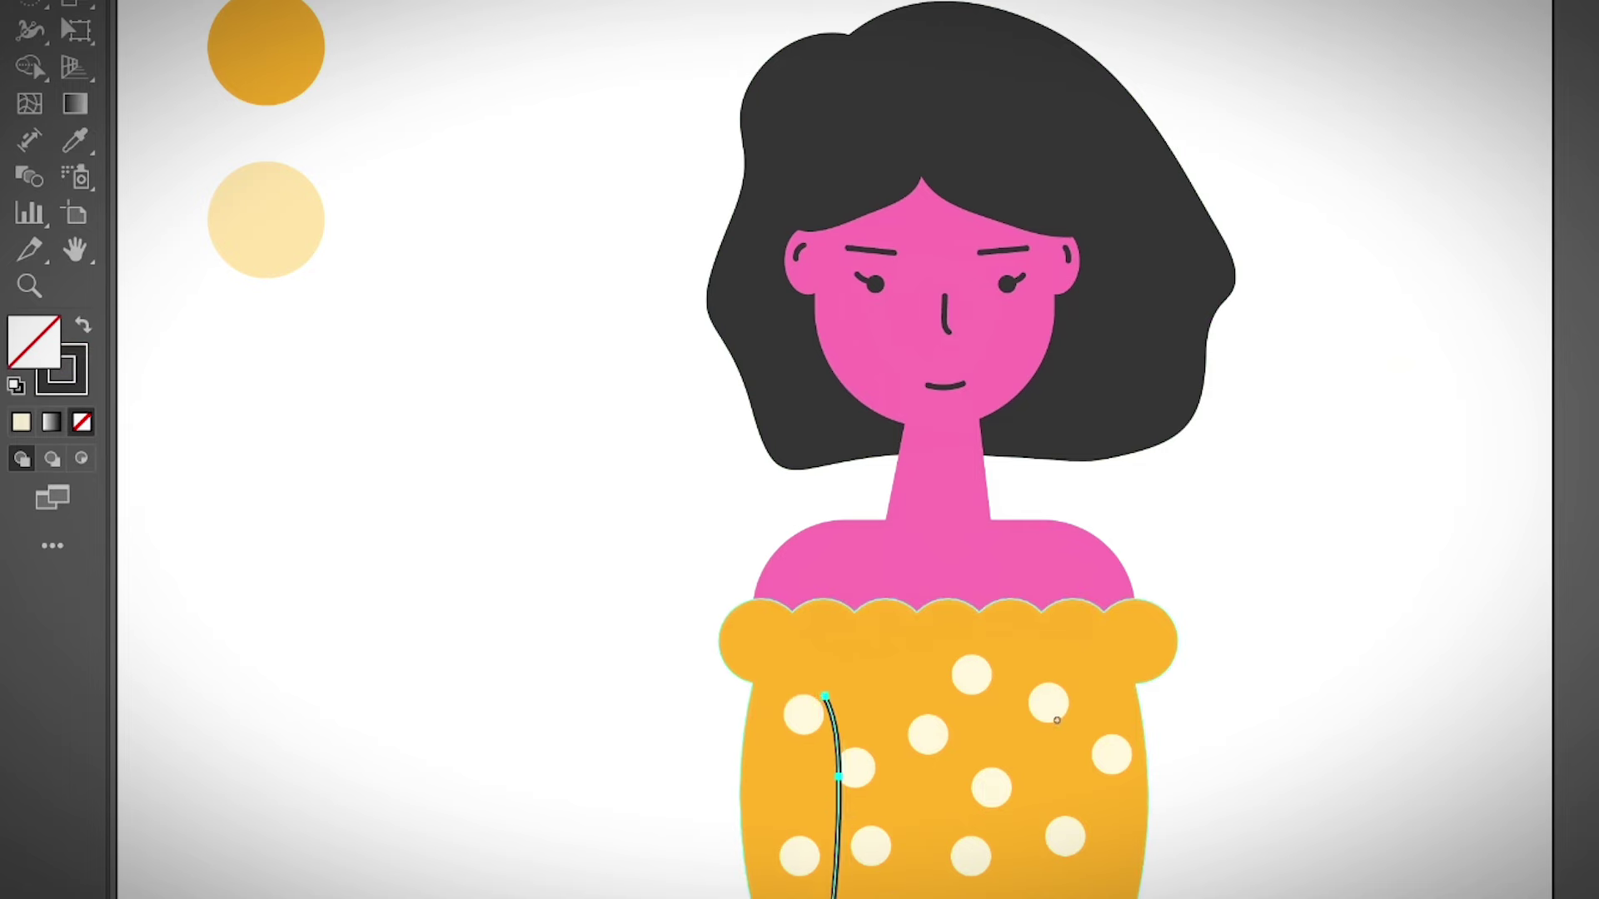
left_click_drag(1066, 715, 1058, 898)
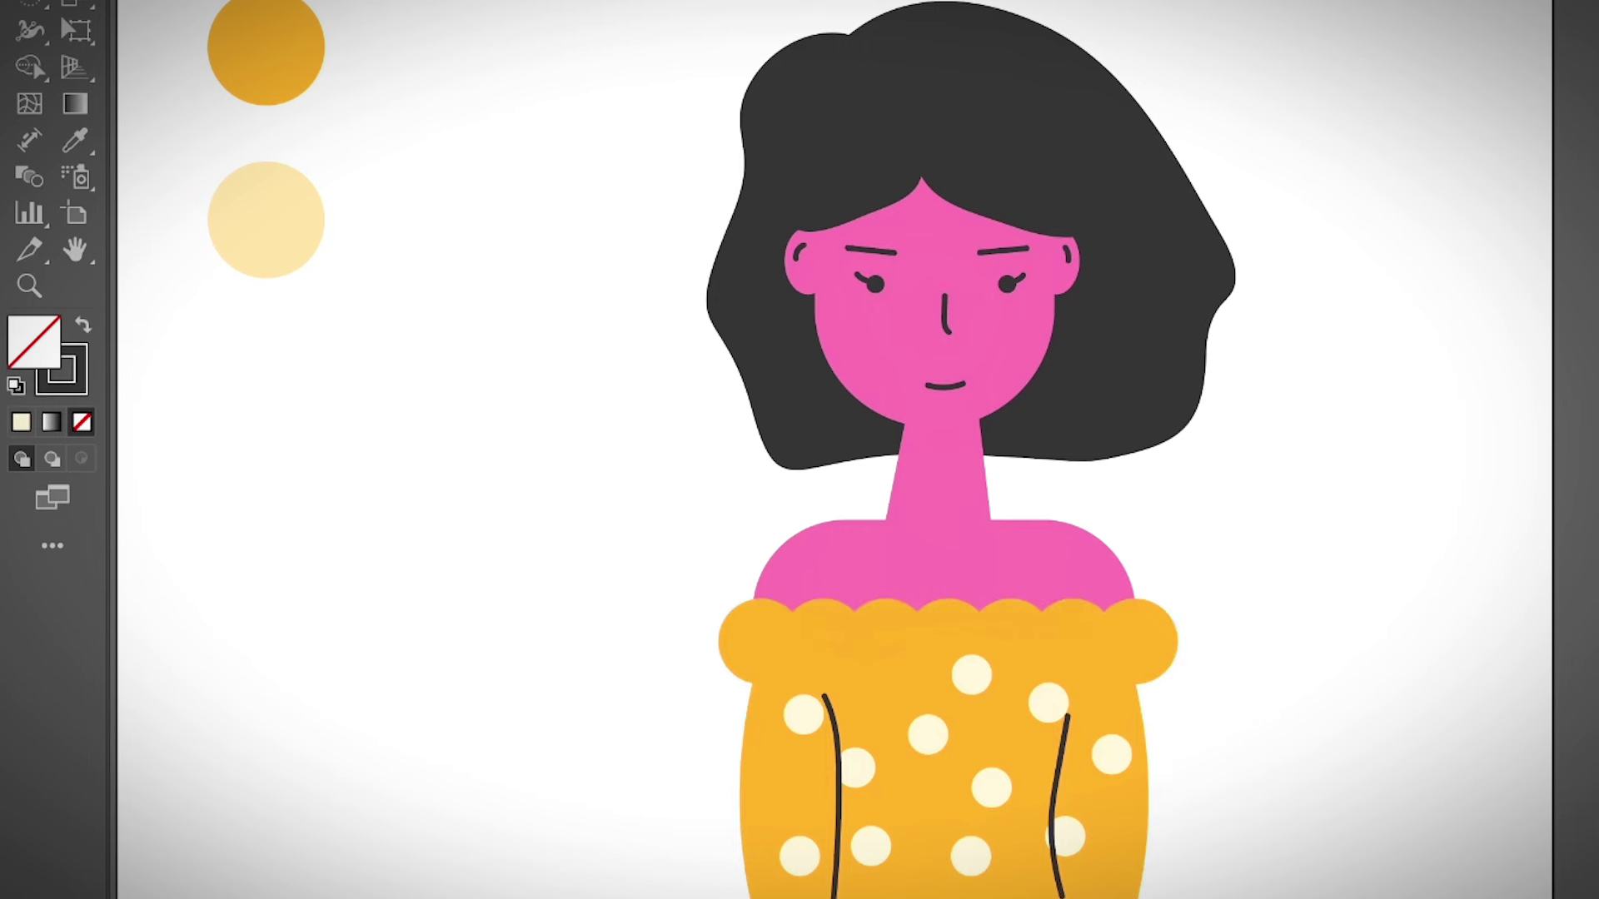
- Draw a closed, roughly triangular shadow shape under the chin along the neck's right edge with the Pen tool
mouse_move(932, 427)
left_mouse_down()
mouse_move(979, 419)
mouse_move(919, 430)
left_mouse_up()
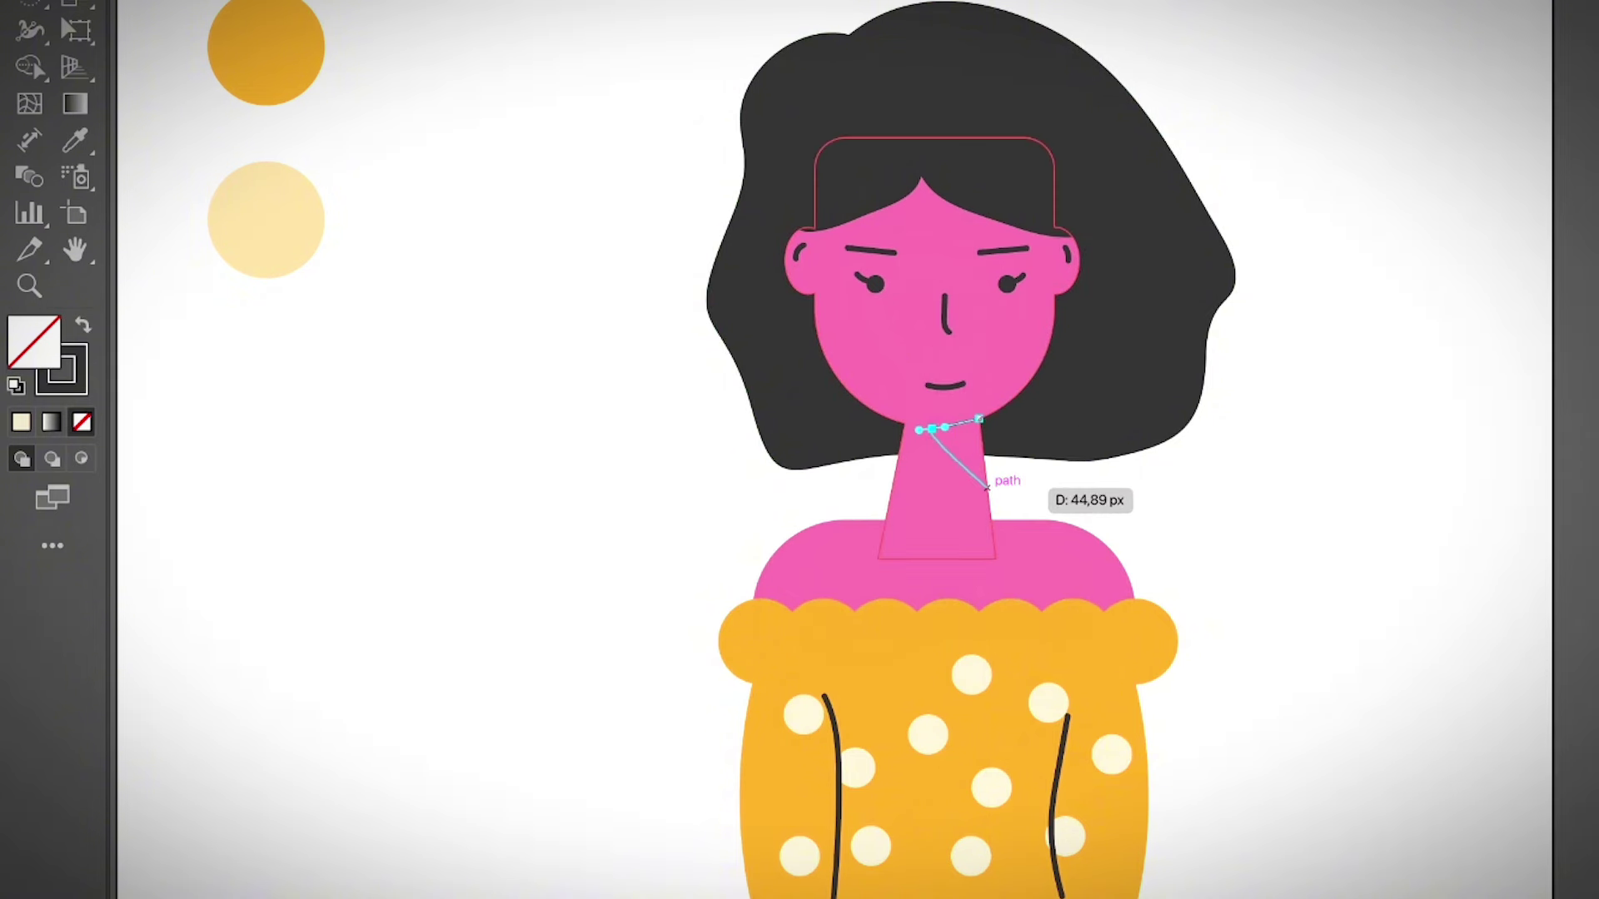
left_click(987, 488)
left_click(978, 418)
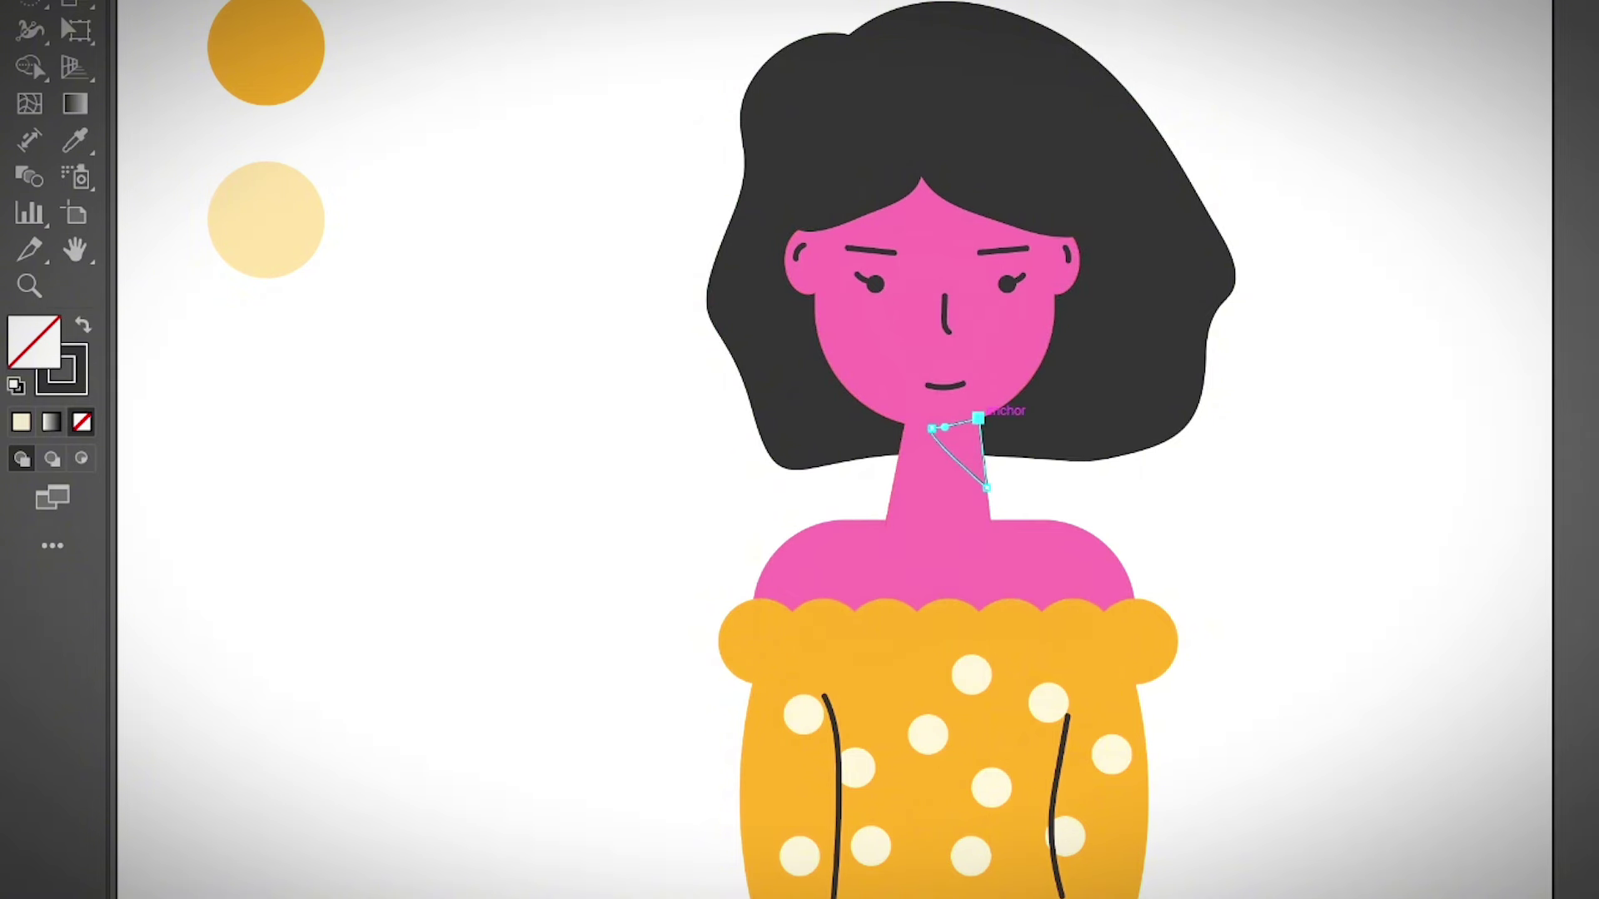
- Sample the skin's pink for the neck shadow, fill it with the next darker Color Guide shade, and deselect it
key("i")
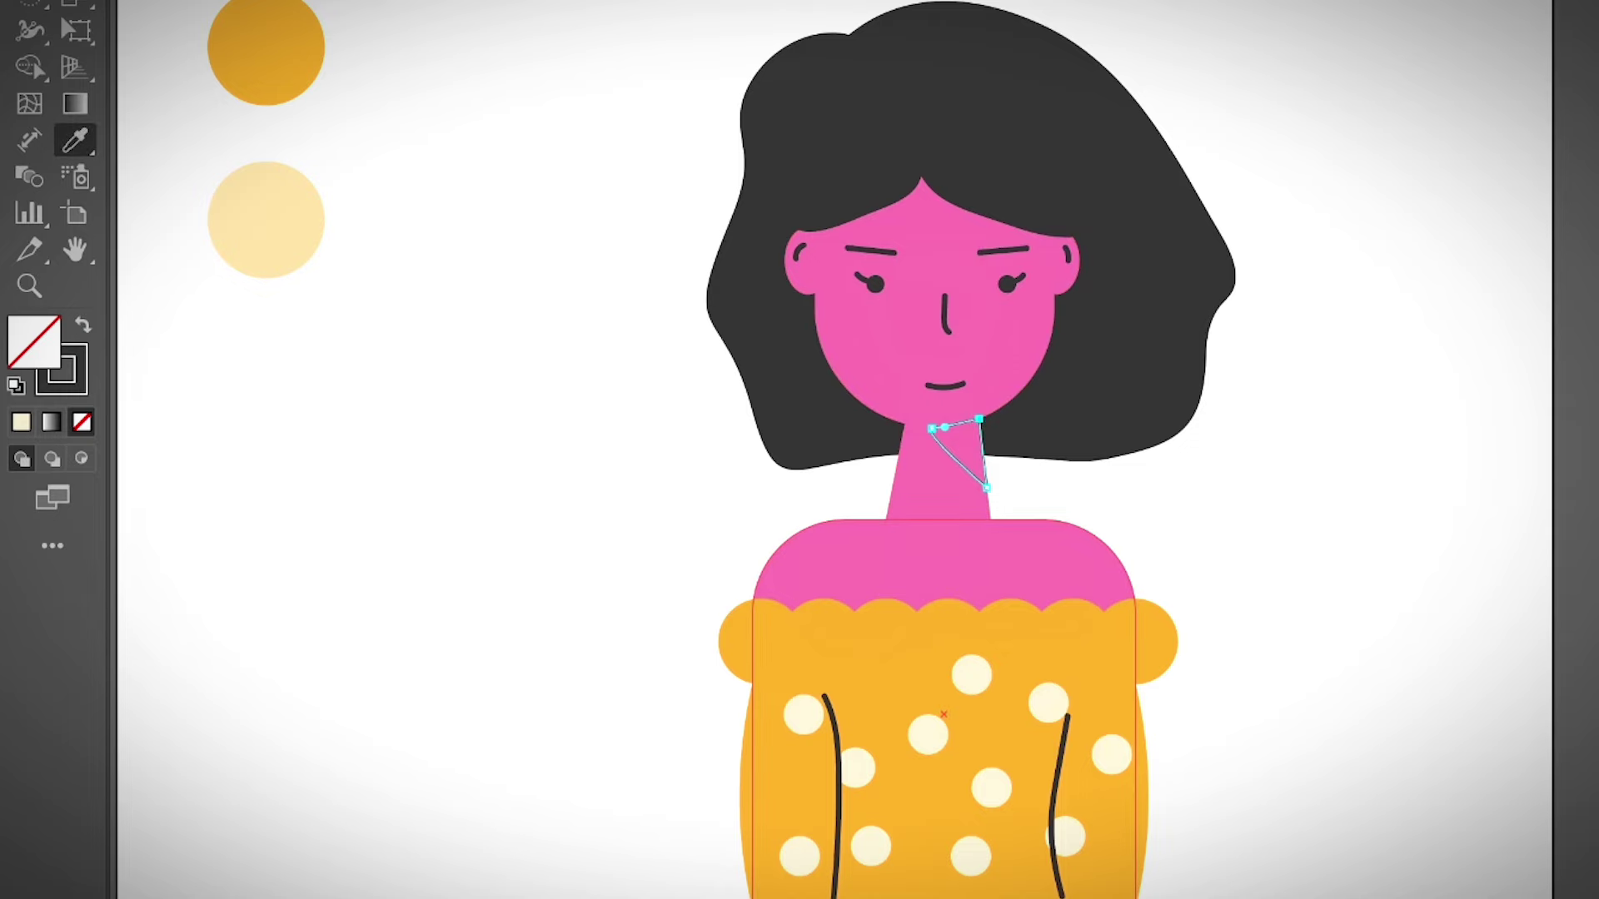
left_click(958, 558)
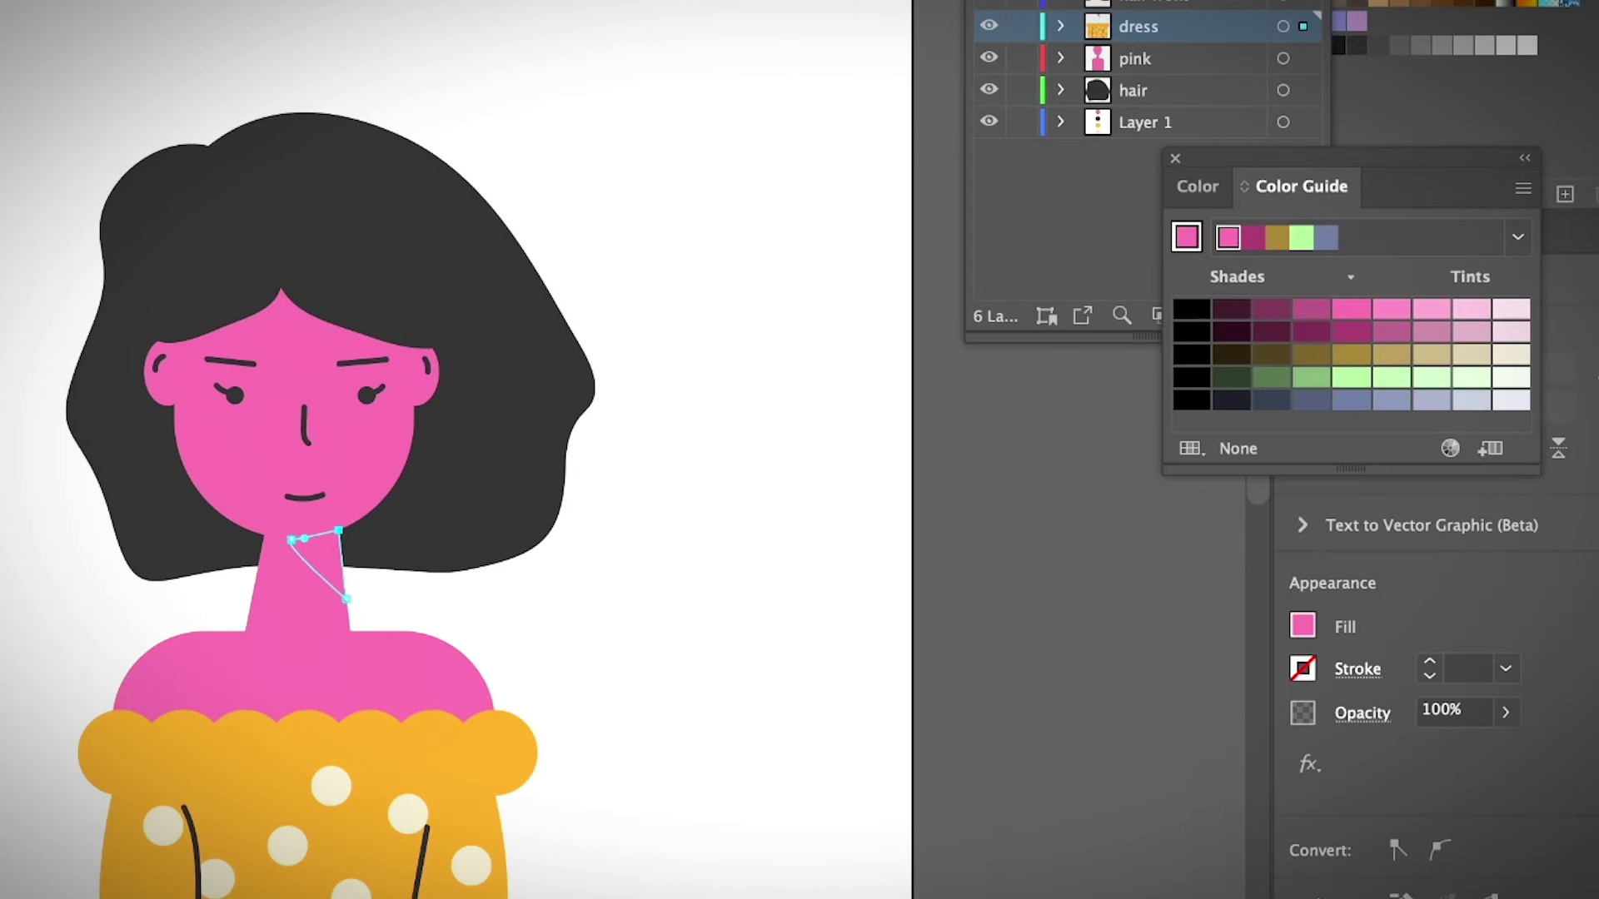
left_click(1197, 187)
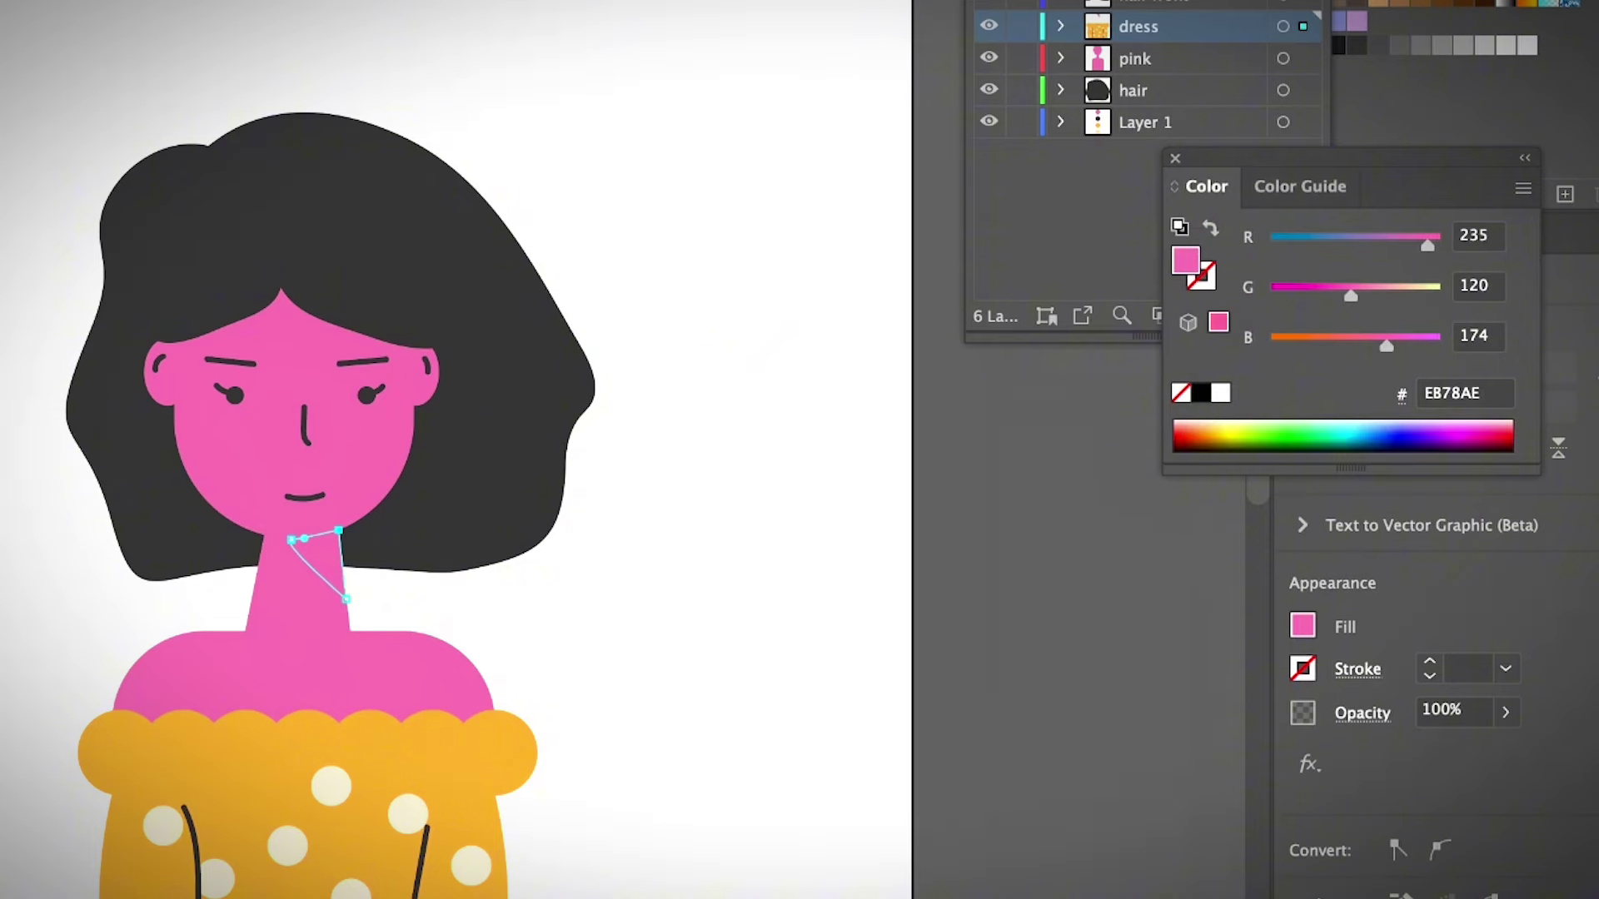
left_click(1299, 186)
left_click_drag(1299, 159, 744, 466)
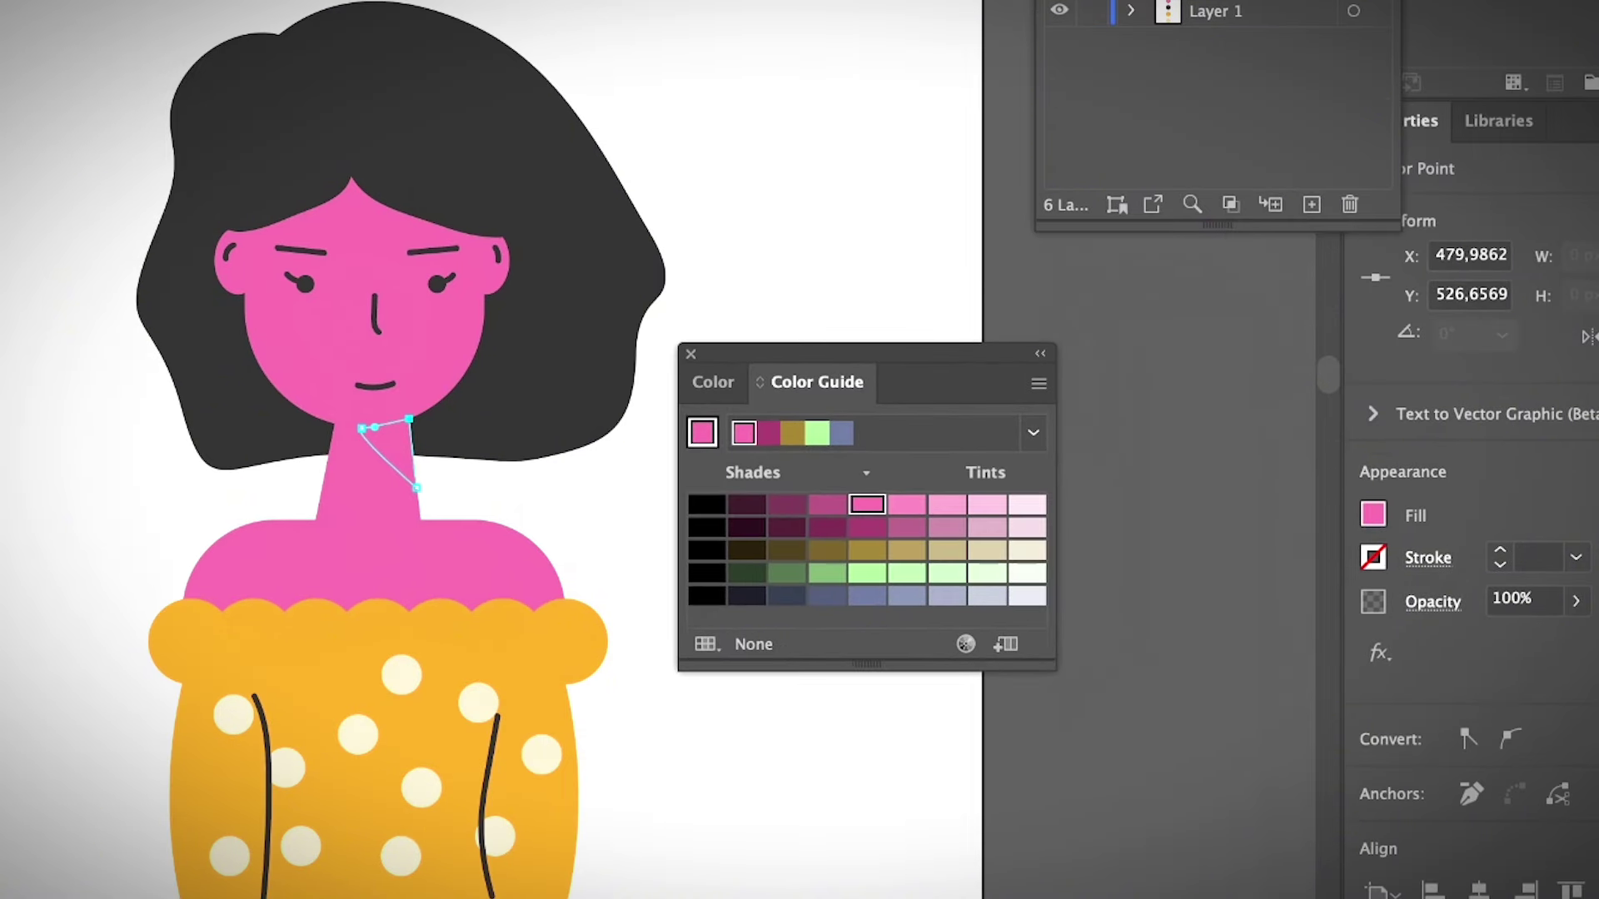
left_click(828, 504)
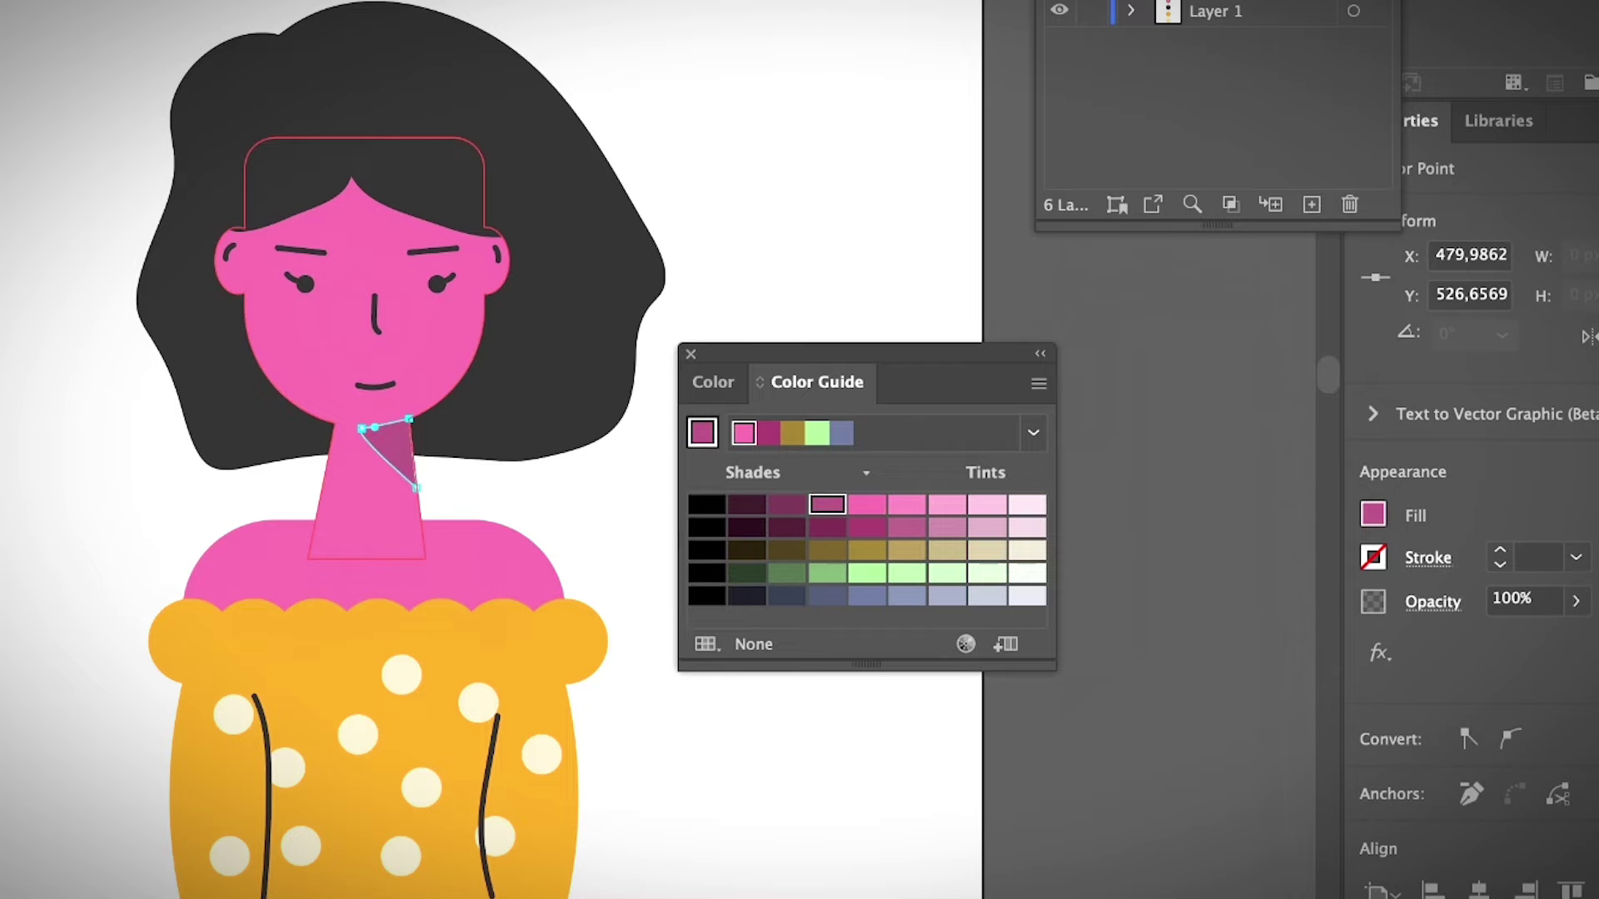
key("super+shift+a")
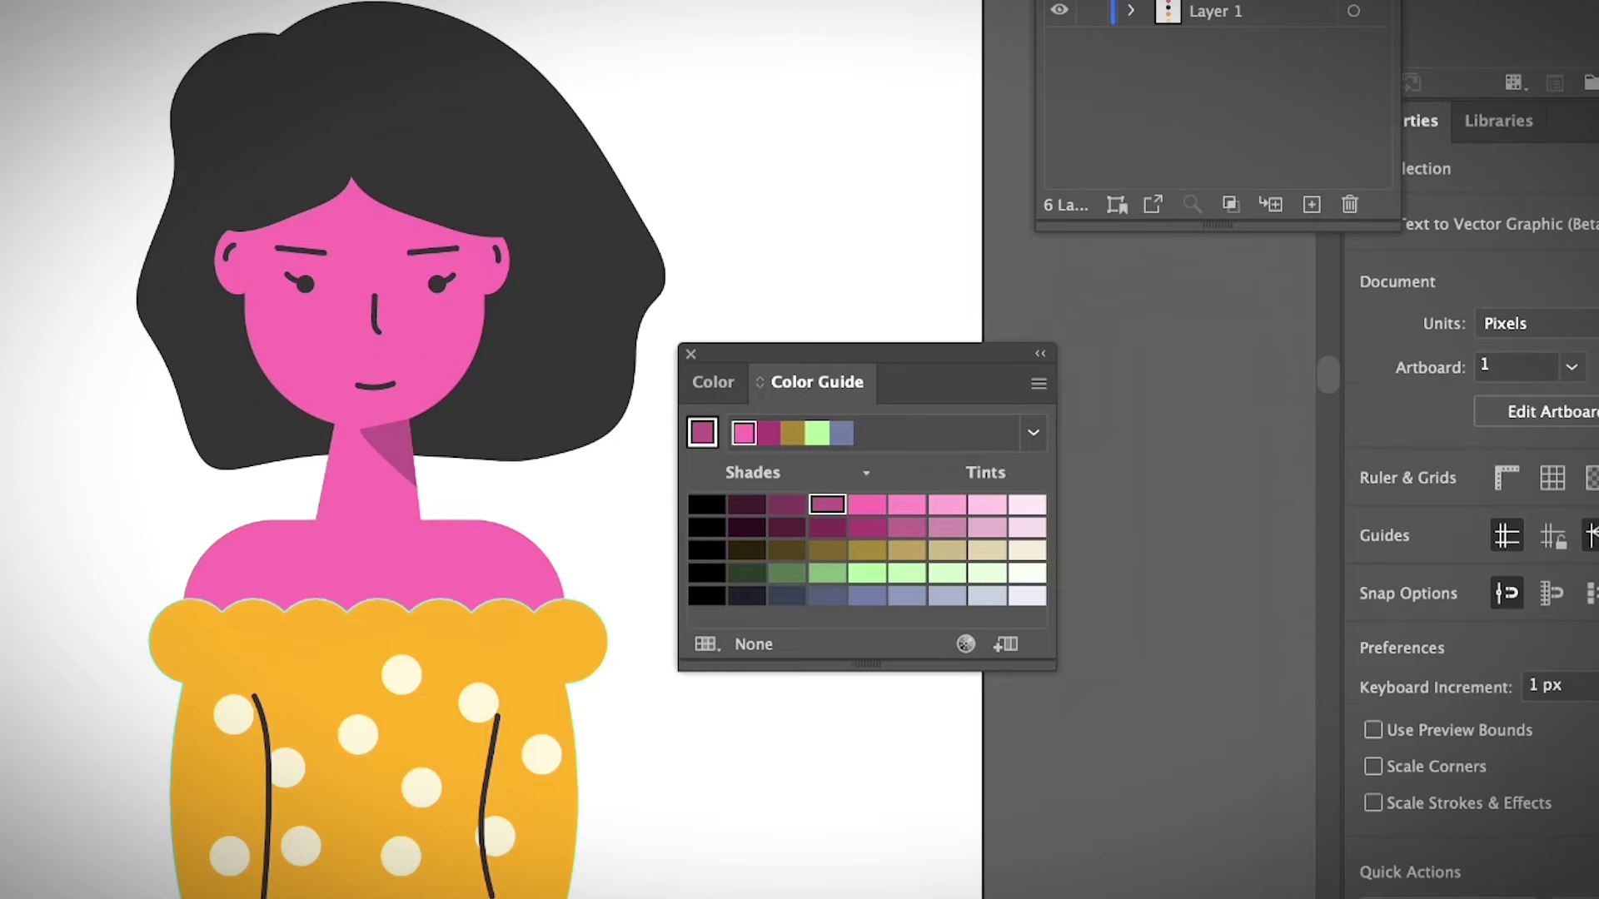